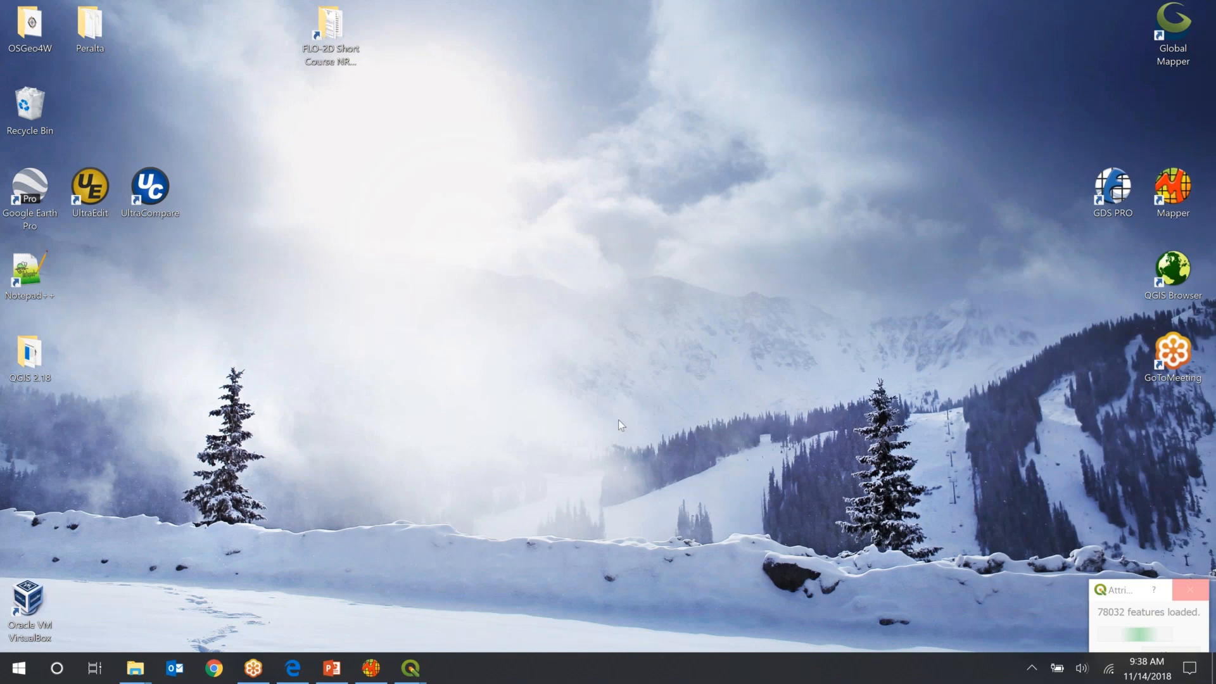
- Show the FLO-2D PRO program folder and its full path in File Explorer, and minimize the window
{"action": "mouse_move", "coordinate": [136, 677]}
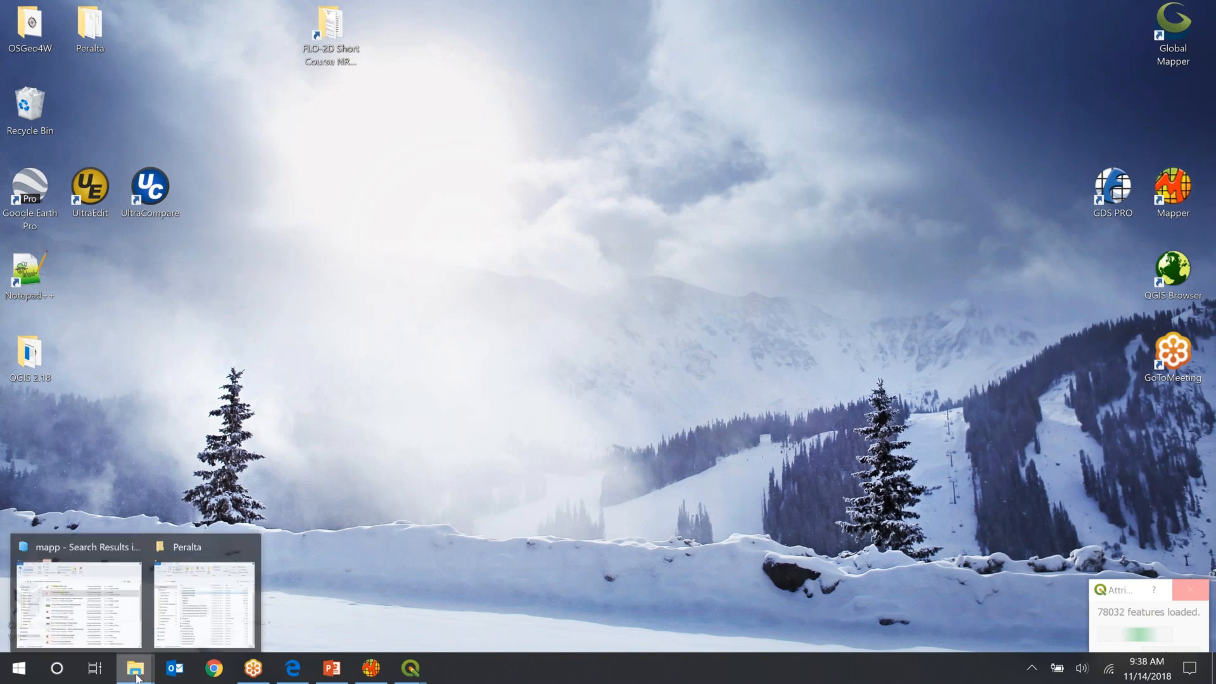
{"action": "left_click", "coordinate": [92, 609]}
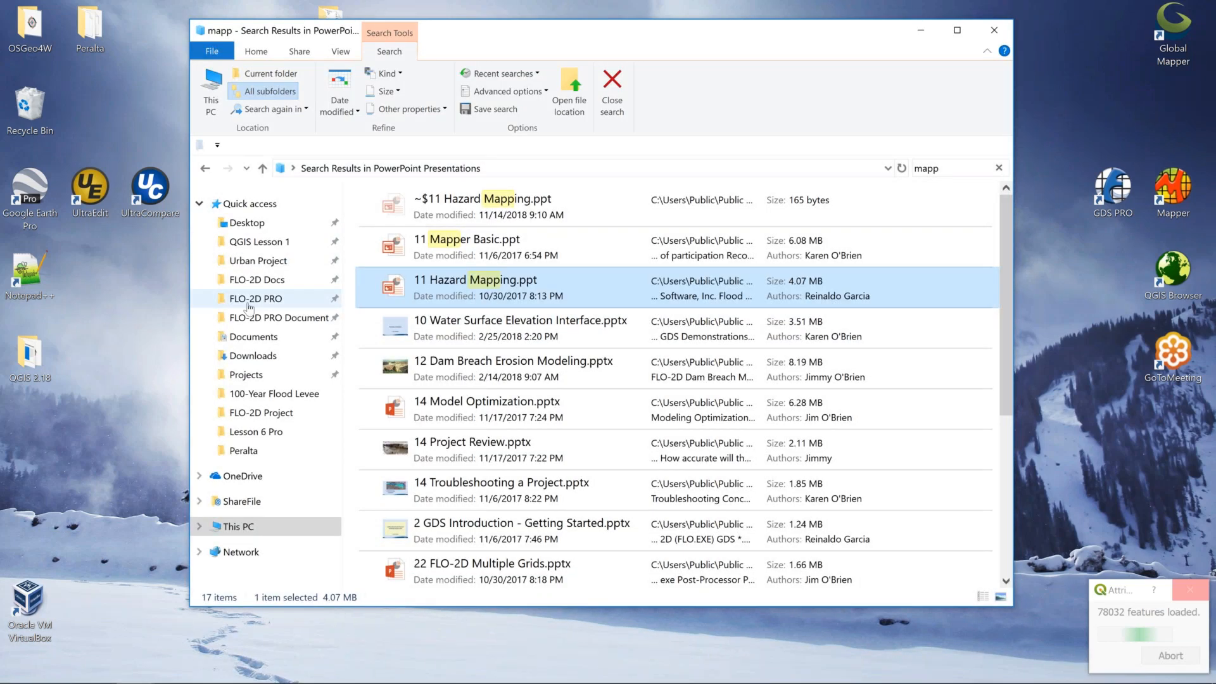
{"action": "left_click", "coordinate": [247, 299]}
{"action": "left_click", "coordinate": [587, 168]}
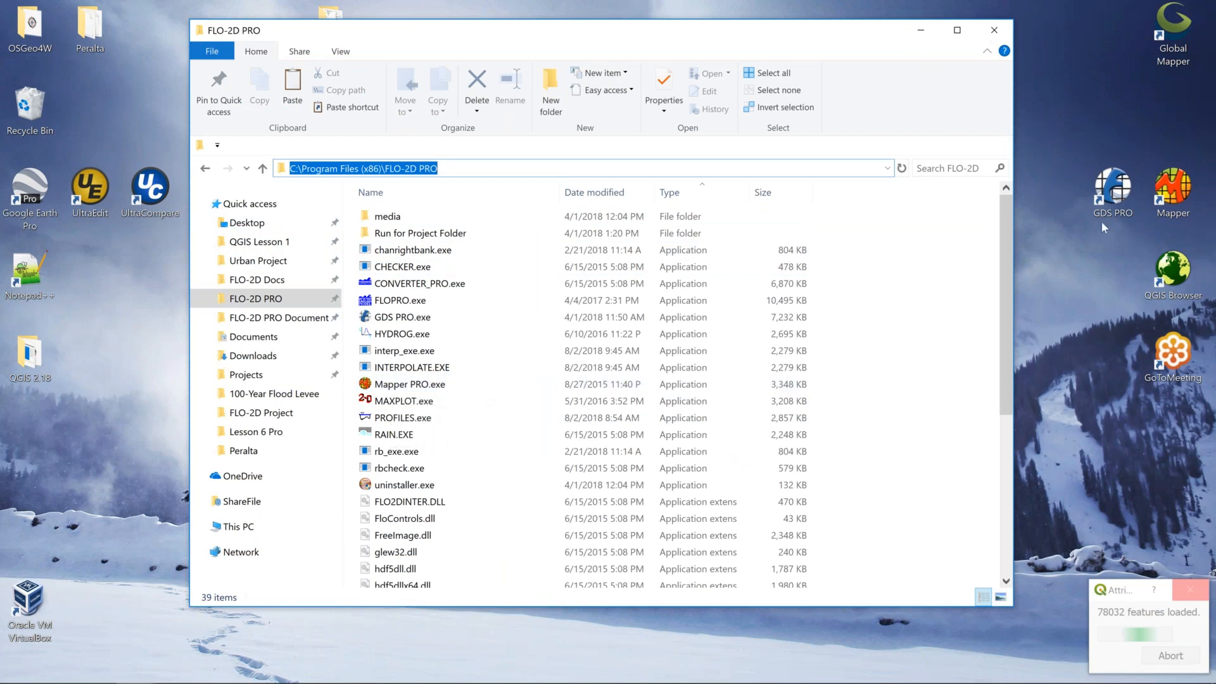
{"action": "left_click", "coordinate": [919, 31]}
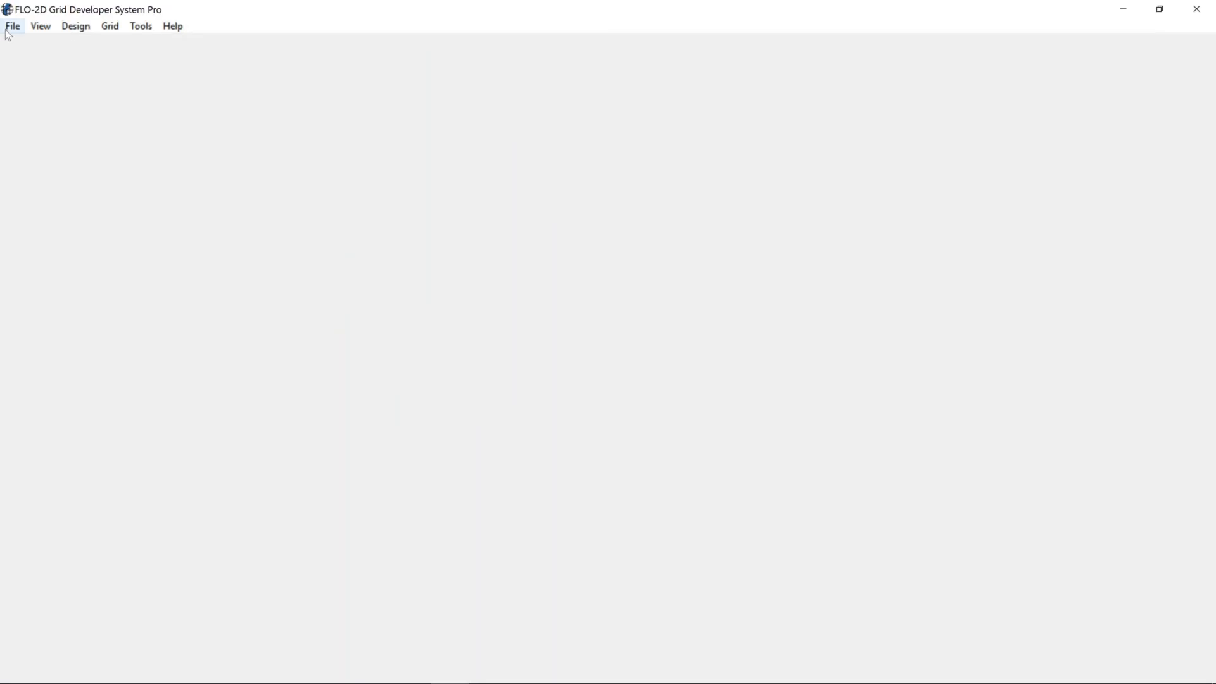
- View the Run Mapper options in the Grid Developer System Pro and close the program
{"action": "left_click", "coordinate": [12, 26]}
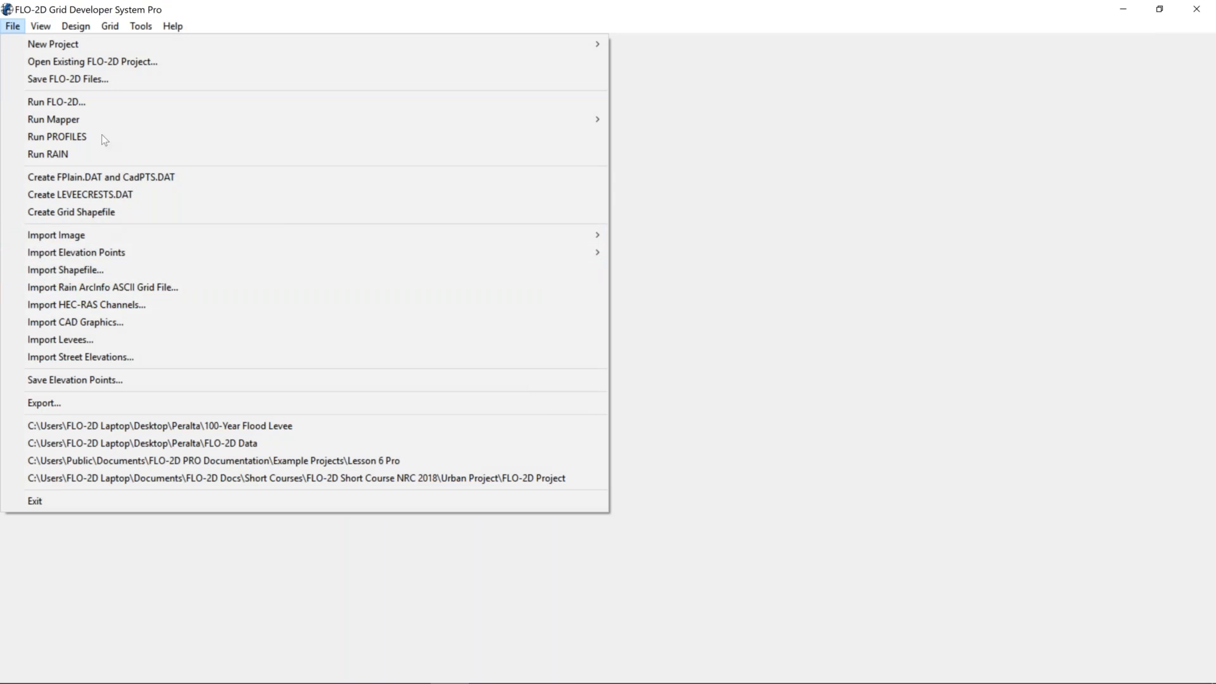
{"action": "mouse_move", "coordinate": [90, 120]}
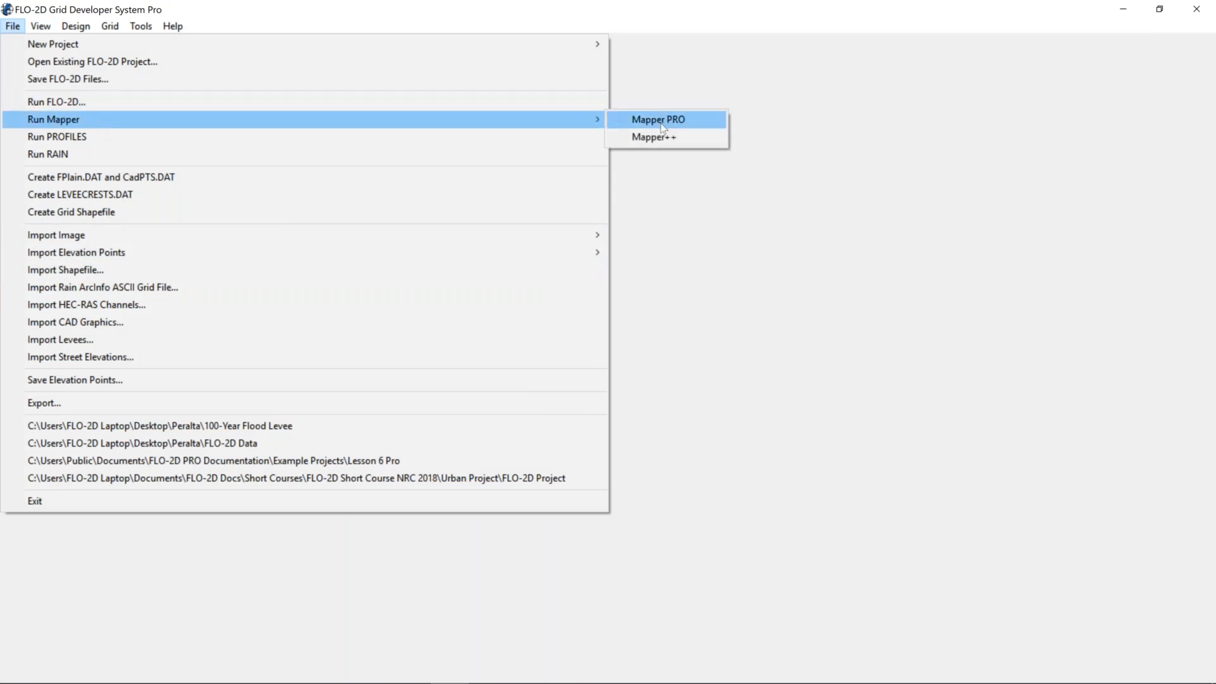
{"action": "left_click", "coordinate": [1201, 10]}
{"action": "left_click", "coordinate": [1202, 11]}
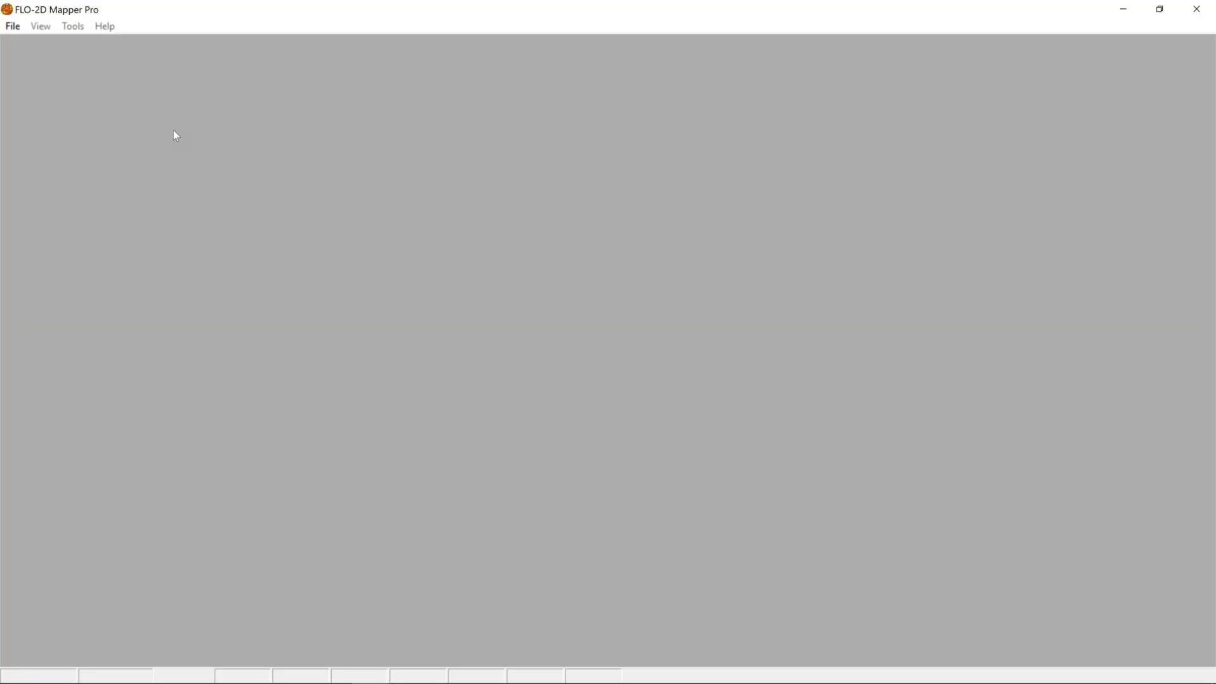
- Read the FLO-2D results from FPLAIN.DAT in the Lesson 6 Pro folder of Example Projects, and close that project's Mapper window
{"action": "left_click", "coordinate": [13, 26]}
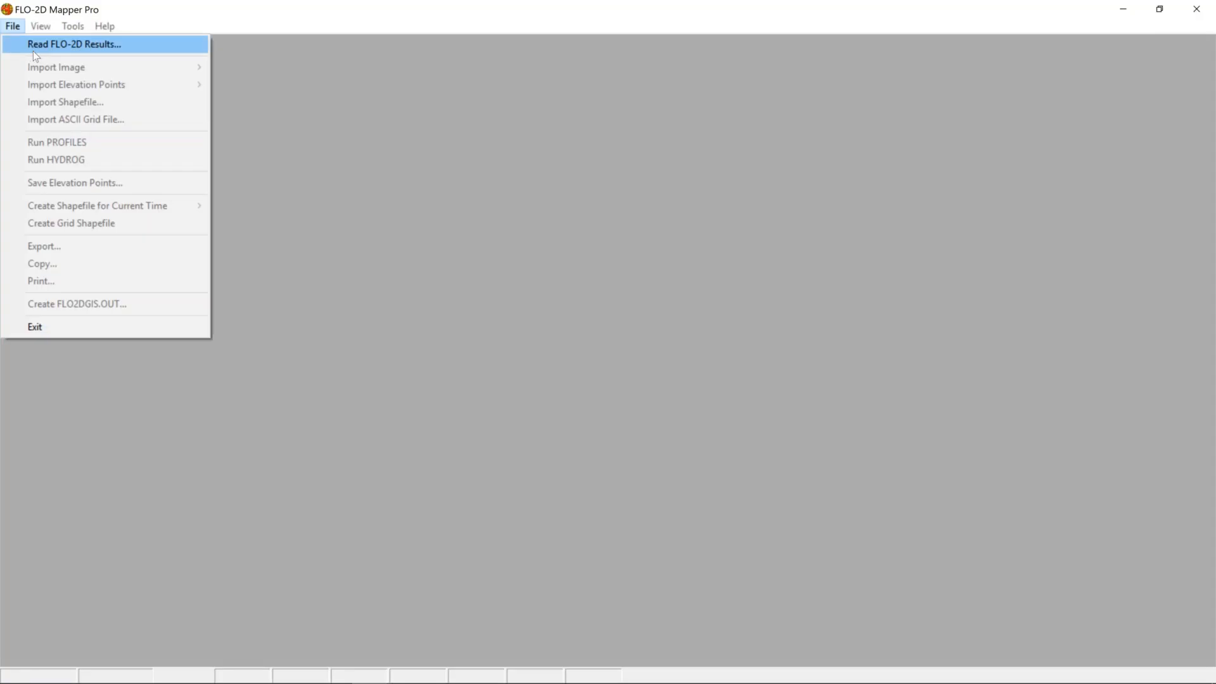
{"action": "left_click", "coordinate": [46, 48]}
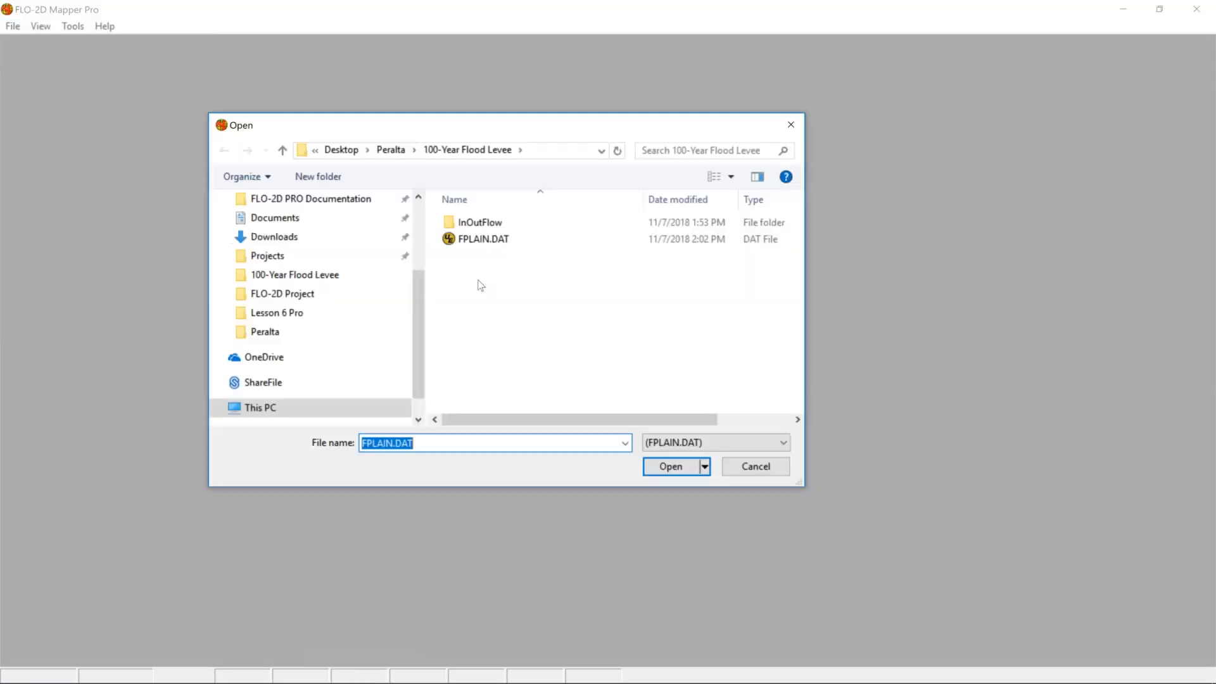
{"action": "scroll", "coordinate": [419, 285], "scroll_direction": "up", "scroll_amount": 2}
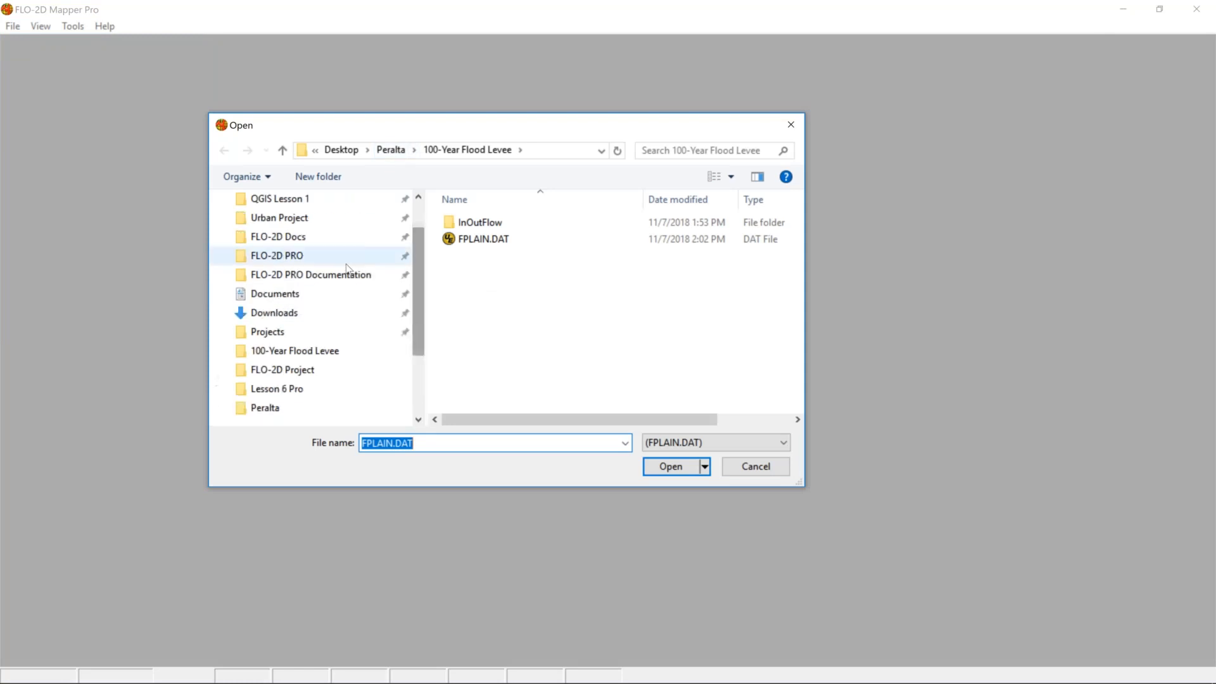
{"action": "left_click", "coordinate": [329, 278]}
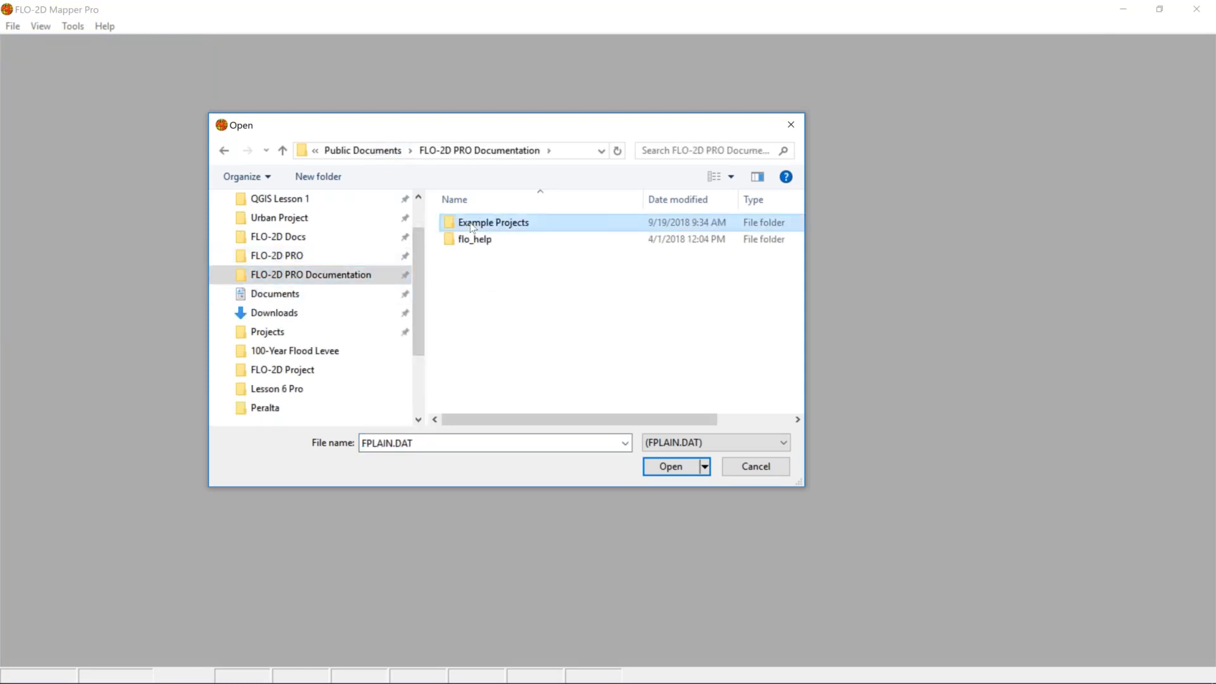
{"action": "double_click", "coordinate": [487, 222]}
{"action": "left_click", "coordinate": [466, 354]}
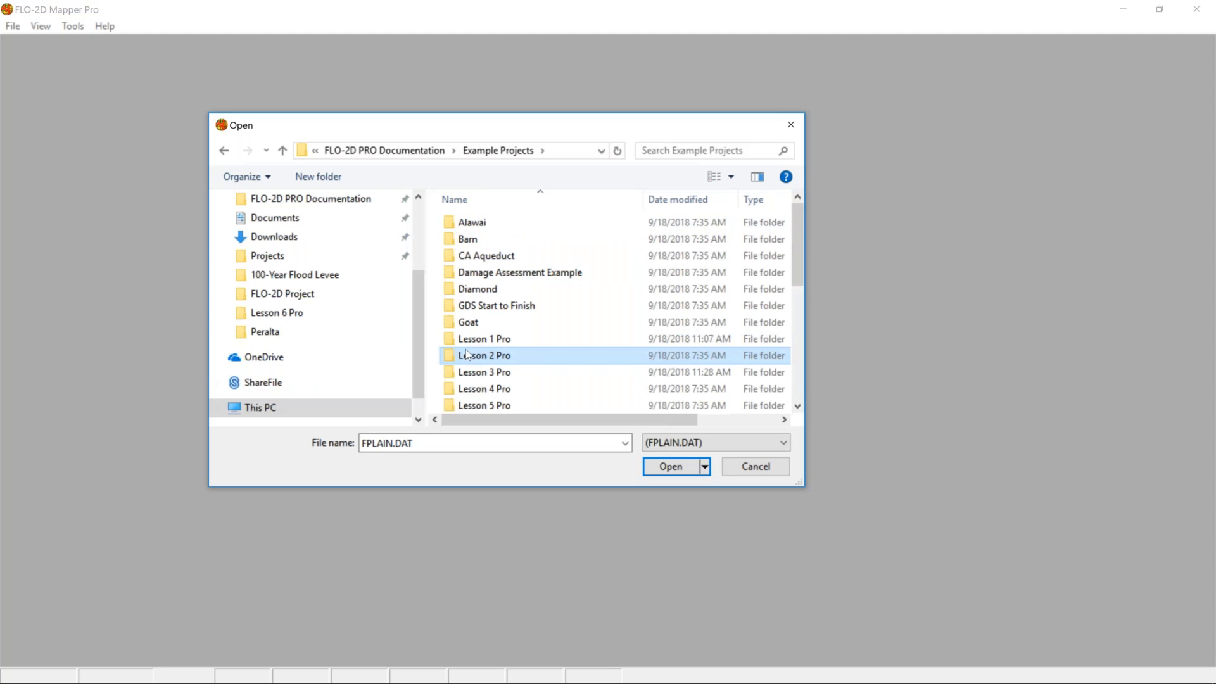
{"action": "scroll", "coordinate": [469, 354], "scroll_direction": "down", "scroll_amount": 6}
{"action": "scroll", "coordinate": [482, 335], "scroll_direction": "up", "scroll_amount": 4}
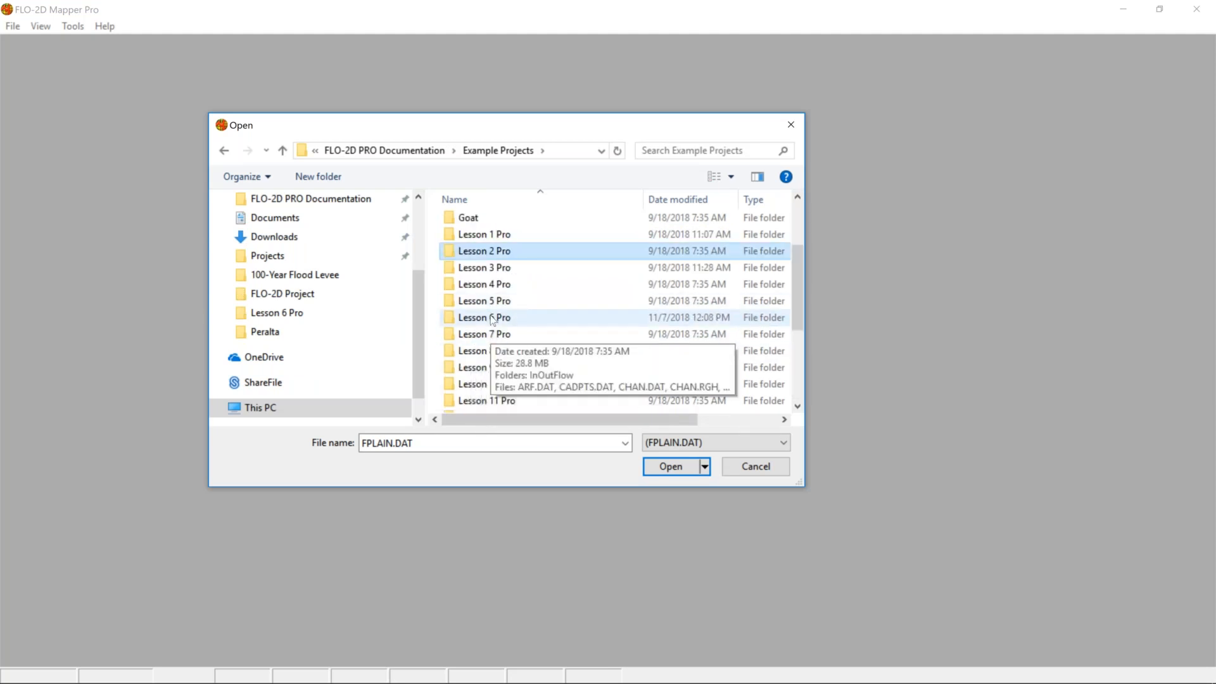
{"action": "double_click", "coordinate": [492, 318]}
{"action": "left_click", "coordinate": [486, 241]}
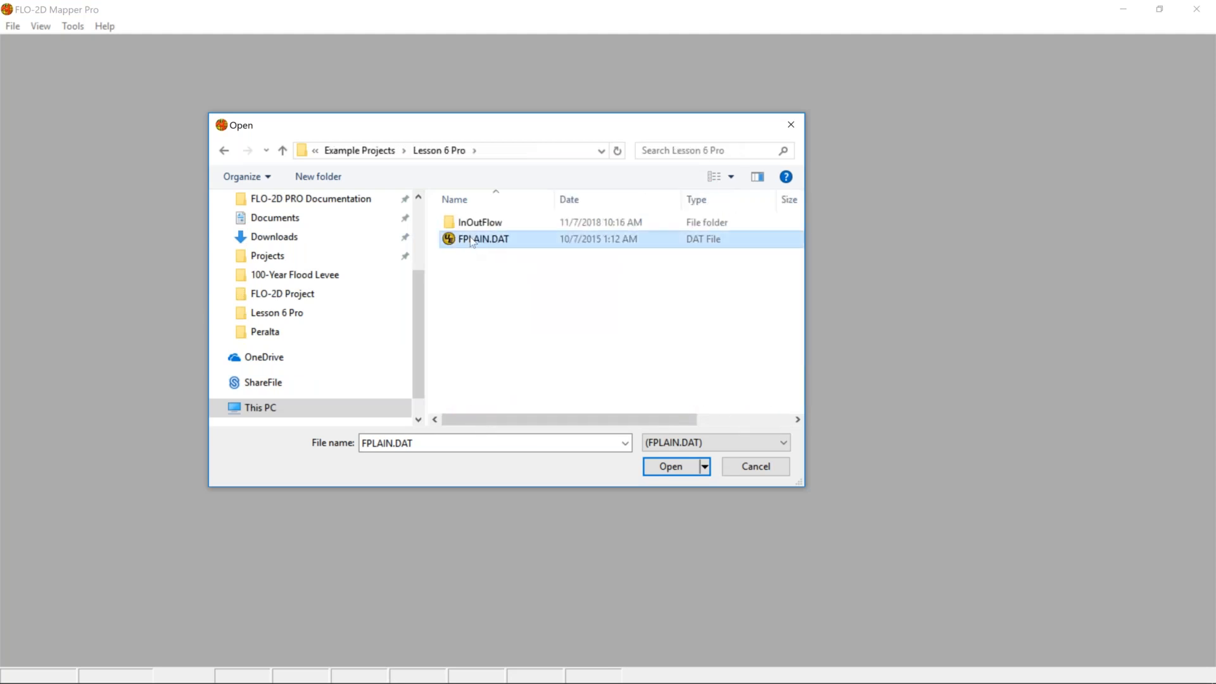
{"action": "left_click", "coordinate": [671, 466]}
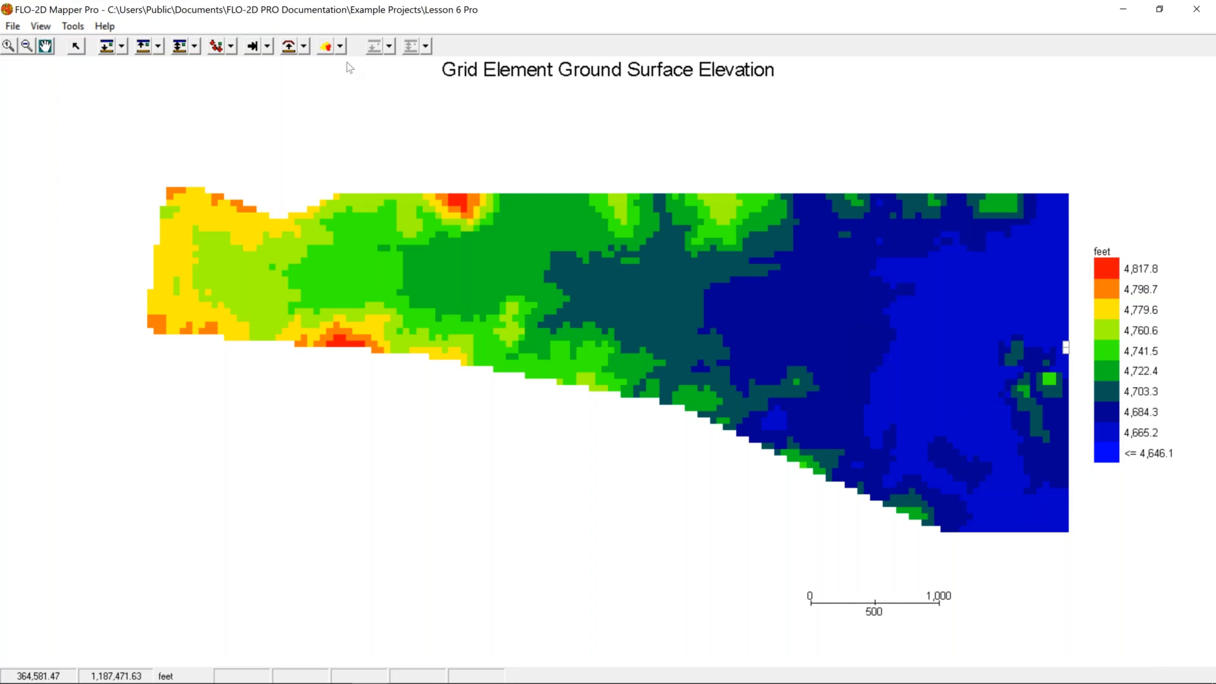
{"action": "left_click", "coordinate": [1197, 9]}
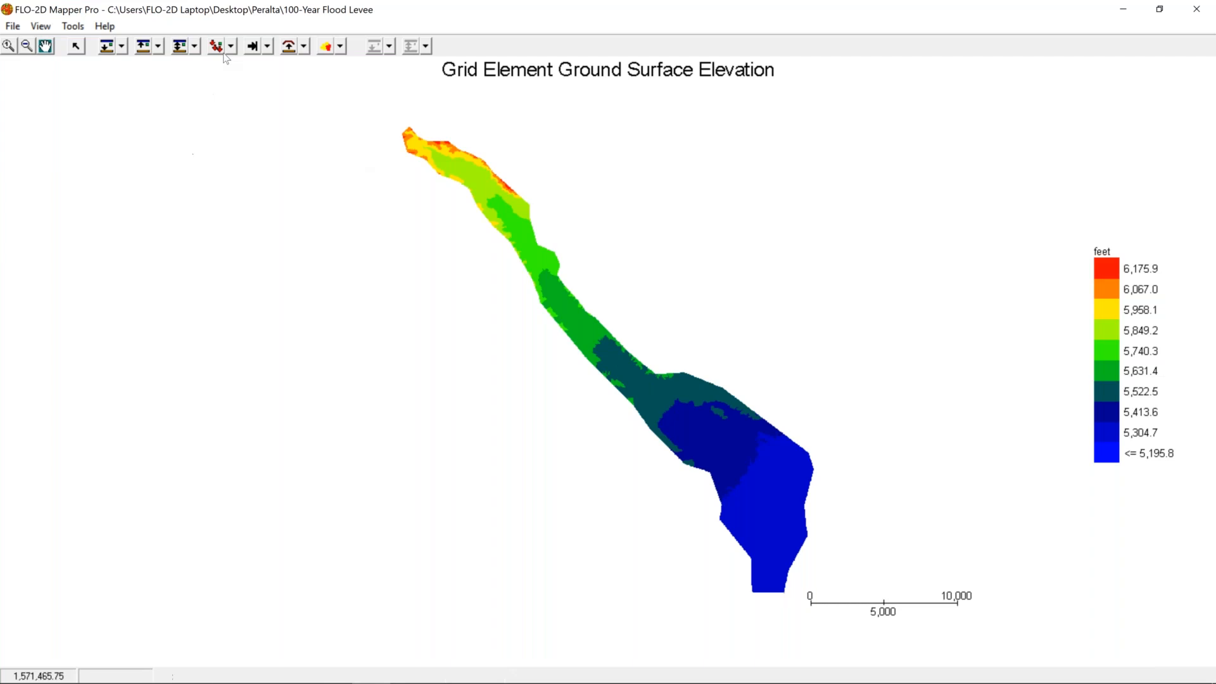
- Display the Max Flow Depth map and the Max Combined Channel and Floodplain Flow Depths map of the 100-Year Flood Levee project
{"action": "left_click", "coordinate": [195, 46]}
{"action": "left_click", "coordinate": [202, 66]}
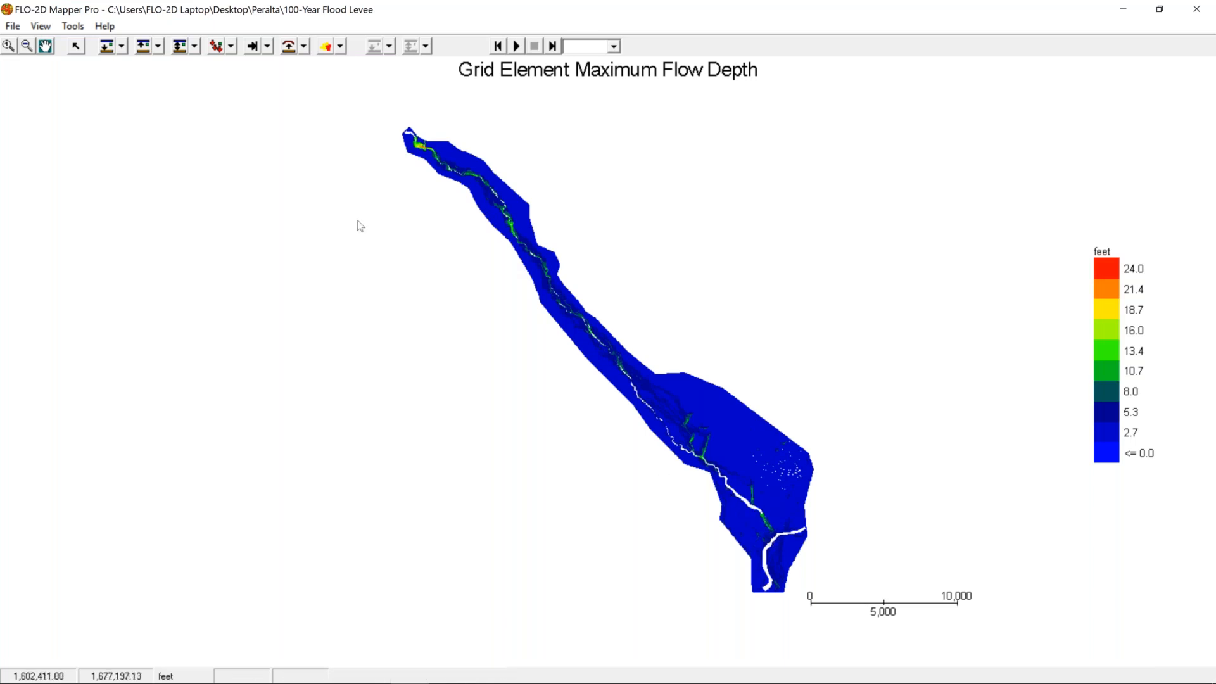
{"action": "left_click", "coordinate": [196, 50]}
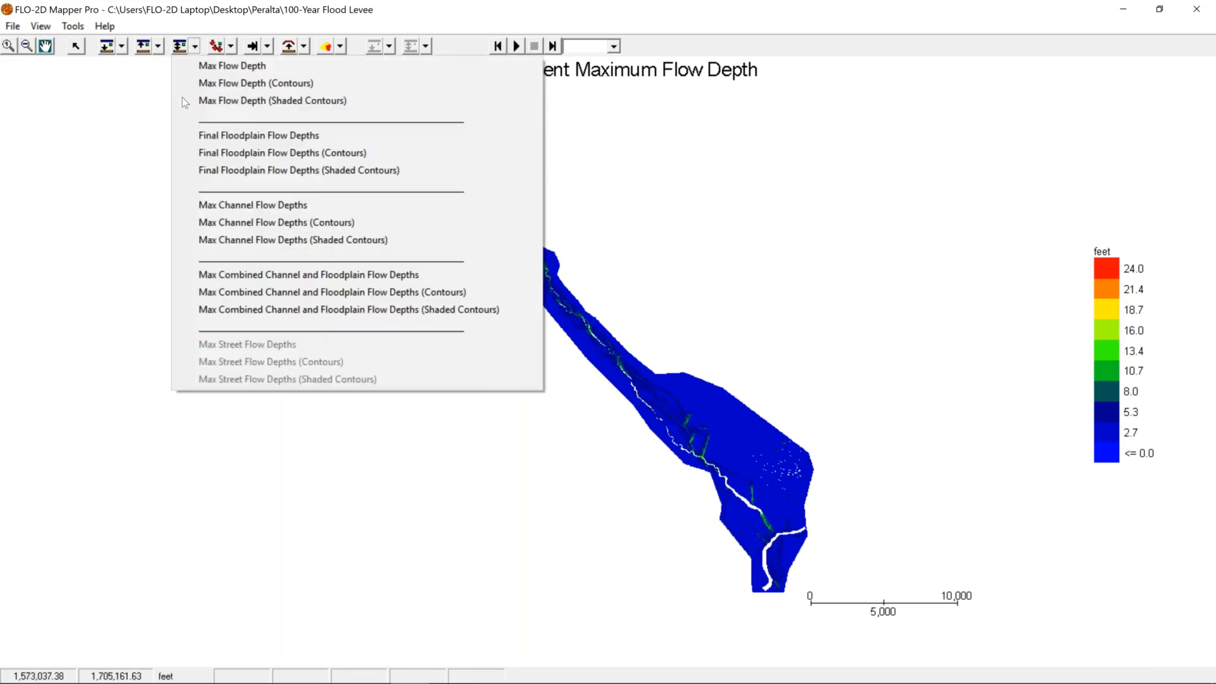
{"action": "left_click", "coordinate": [253, 274]}
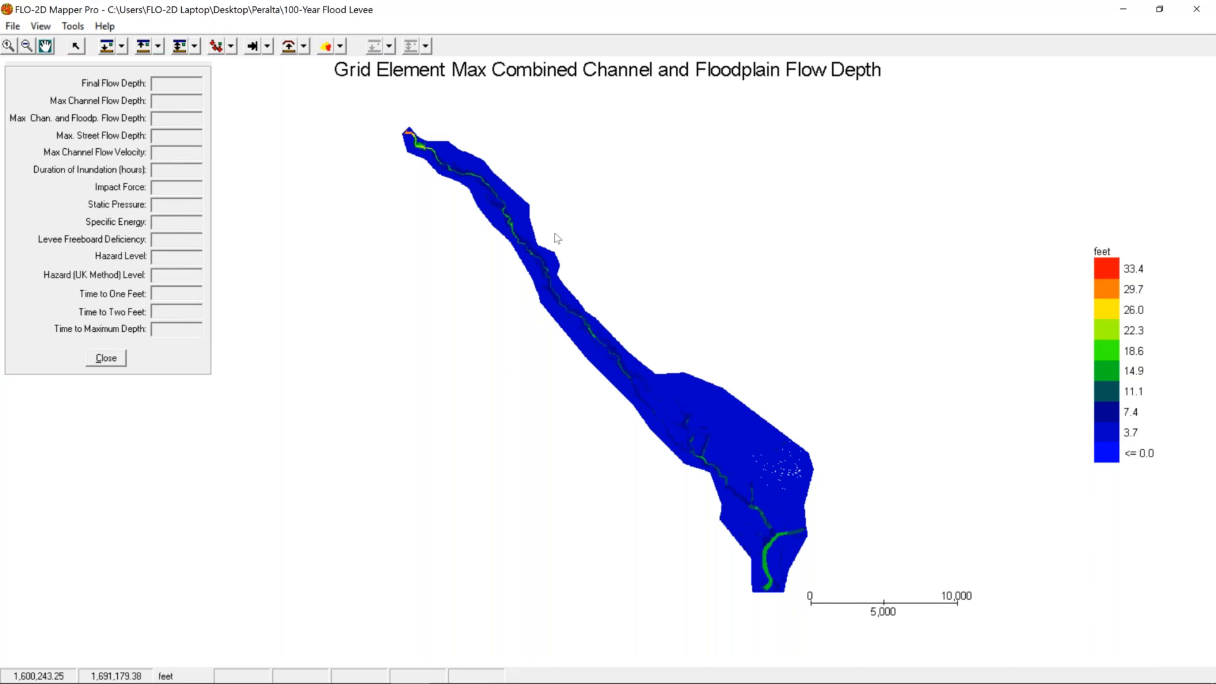
- Display the grid element maximum velocity map
{"action": "left_click", "coordinate": [232, 46]}
{"action": "left_click", "coordinate": [260, 65]}
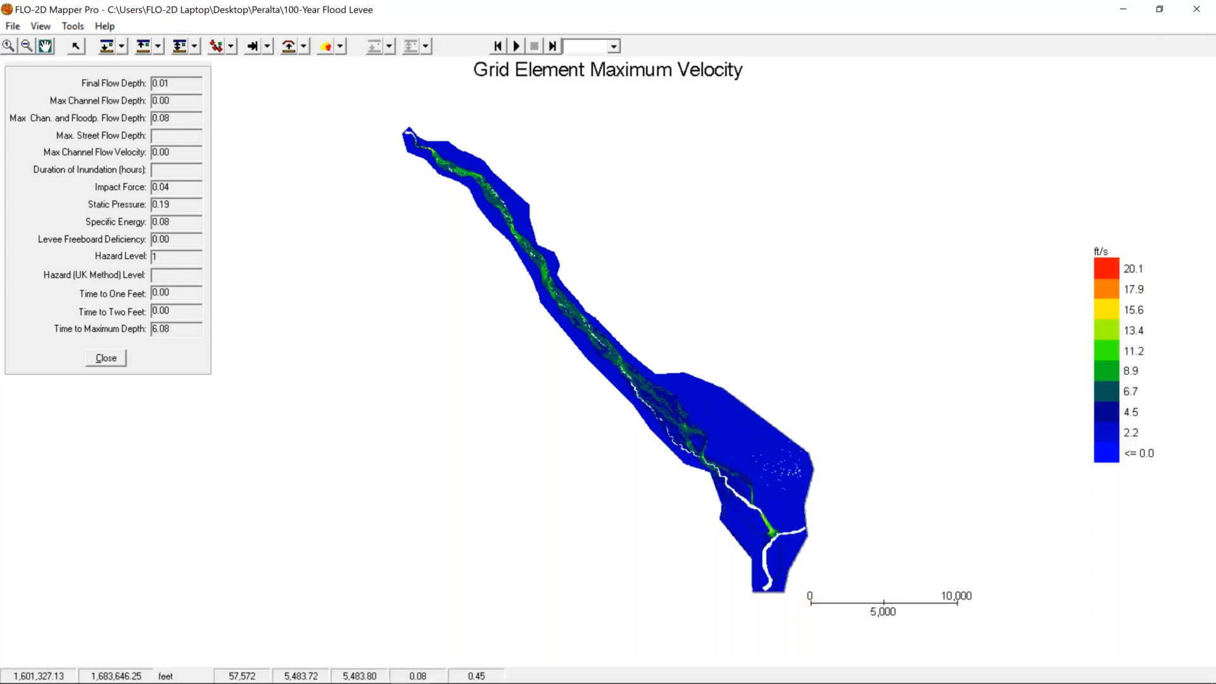
- Examine the settings of the Hazard Map and the Flood Hazard Map, closing each without computing
{"action": "left_click", "coordinate": [341, 46]}
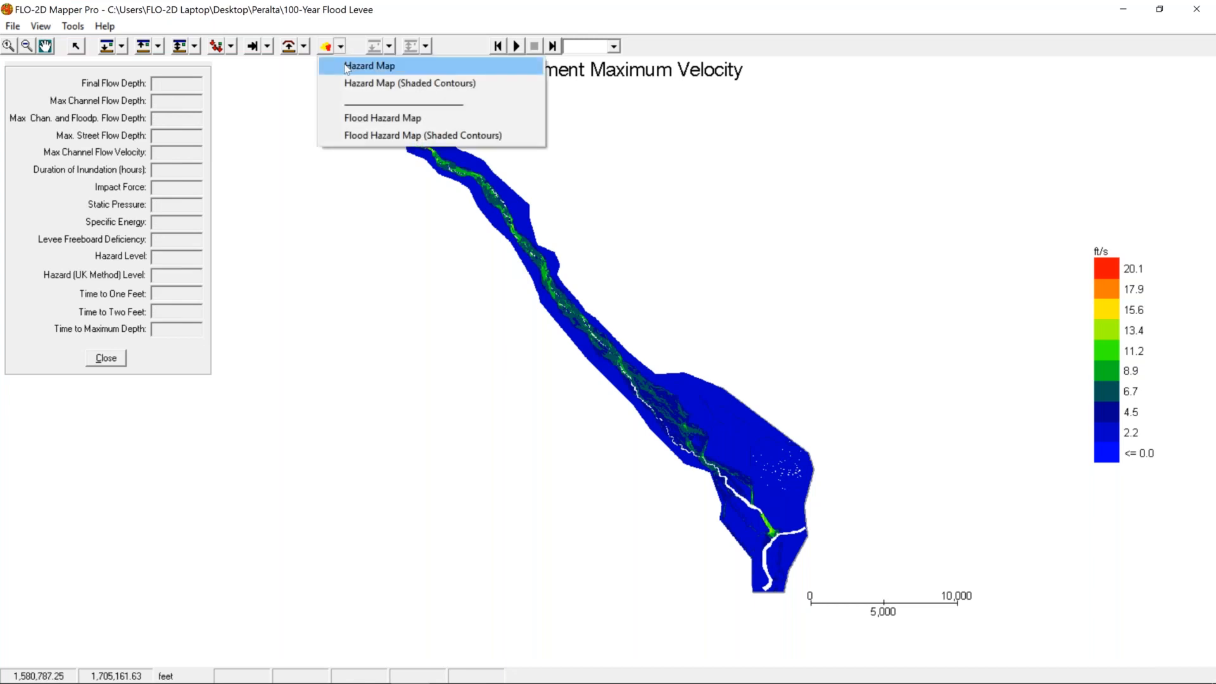
{"action": "left_click", "coordinate": [347, 67]}
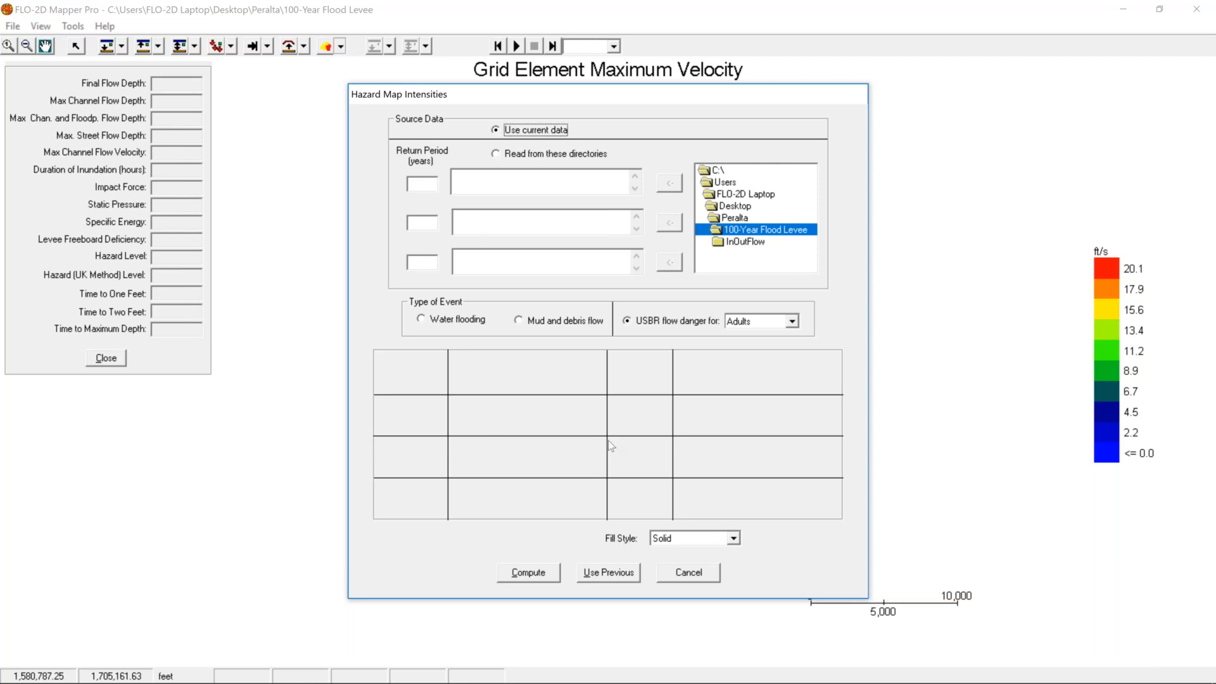
{"action": "left_click", "coordinate": [705, 577]}
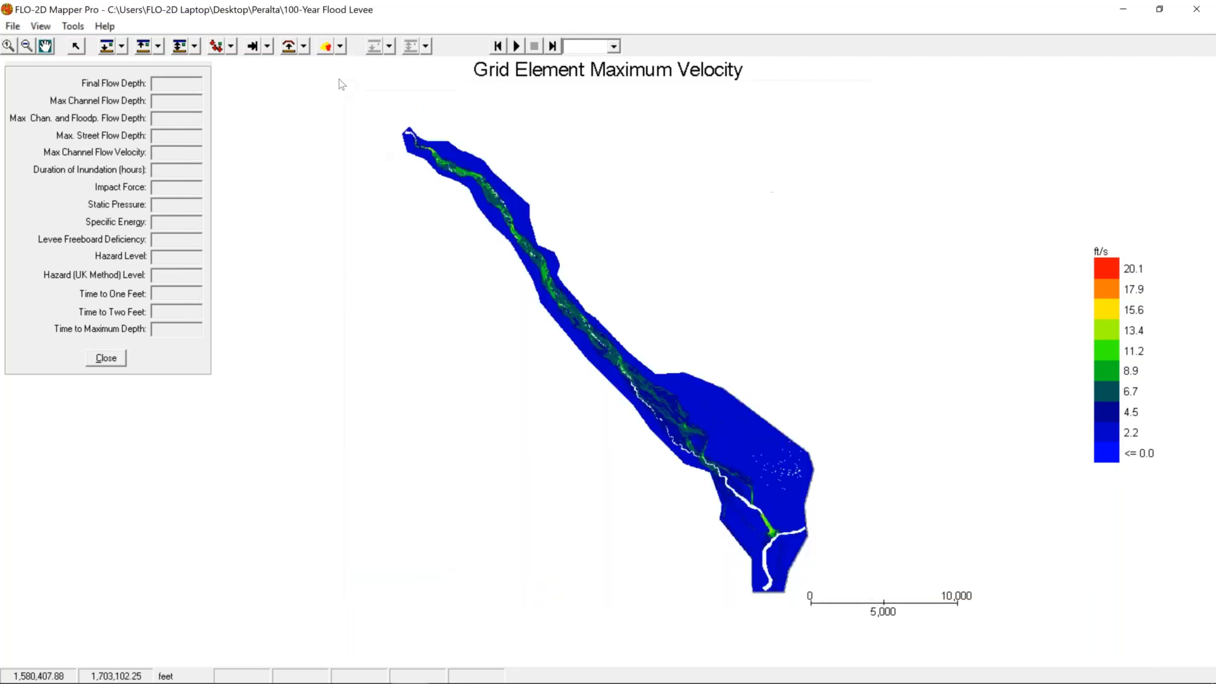
{"action": "left_click", "coordinate": [340, 46]}
{"action": "left_click", "coordinate": [356, 118]}
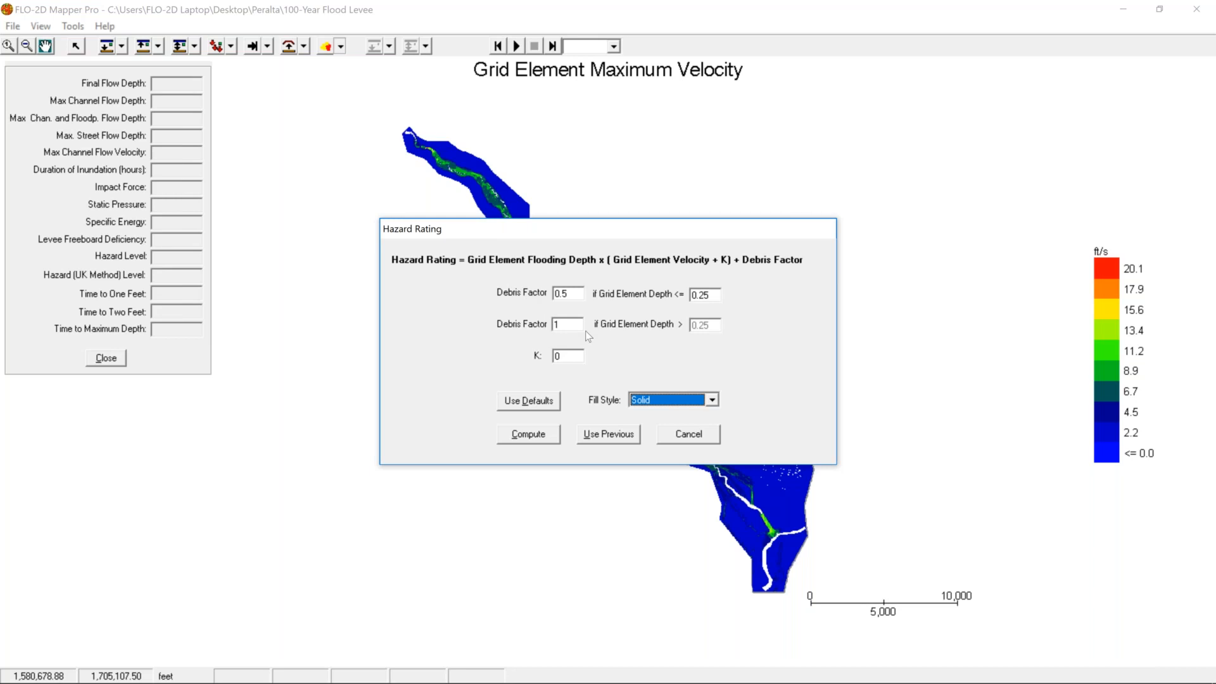
{"action": "left_click", "coordinate": [687, 436]}
- Compute a hazard map from the current data for a water flooding event
{"action": "left_click", "coordinate": [340, 48]}
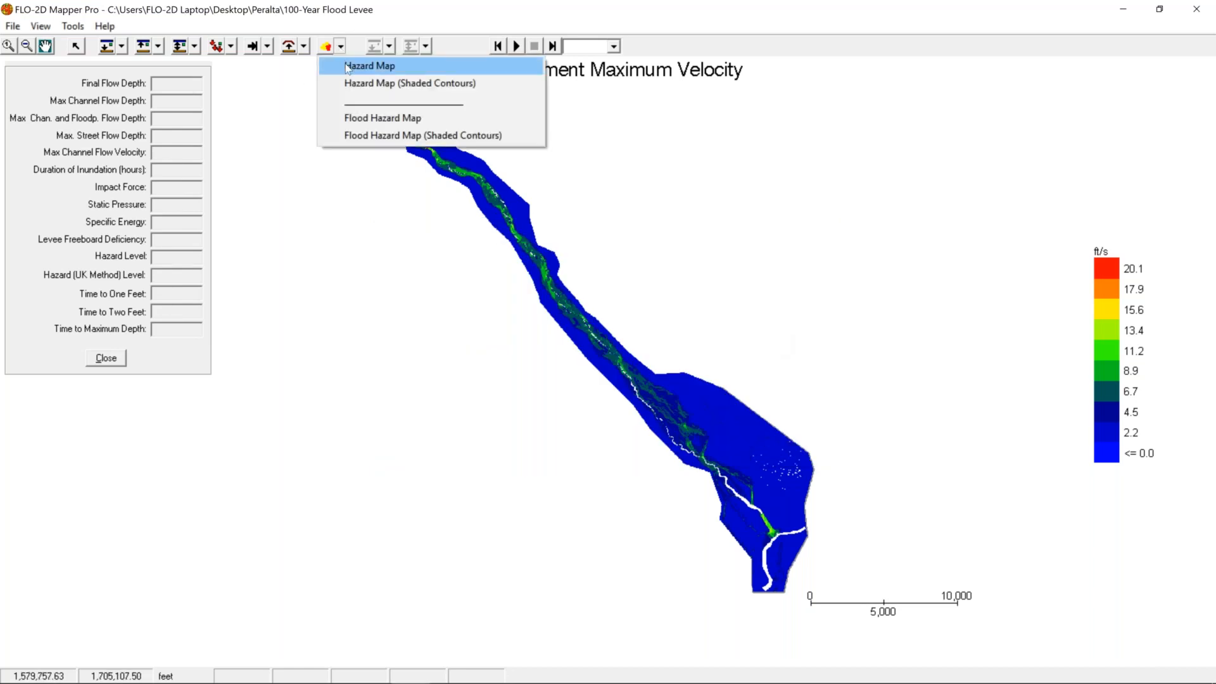
{"action": "left_click", "coordinate": [347, 67]}
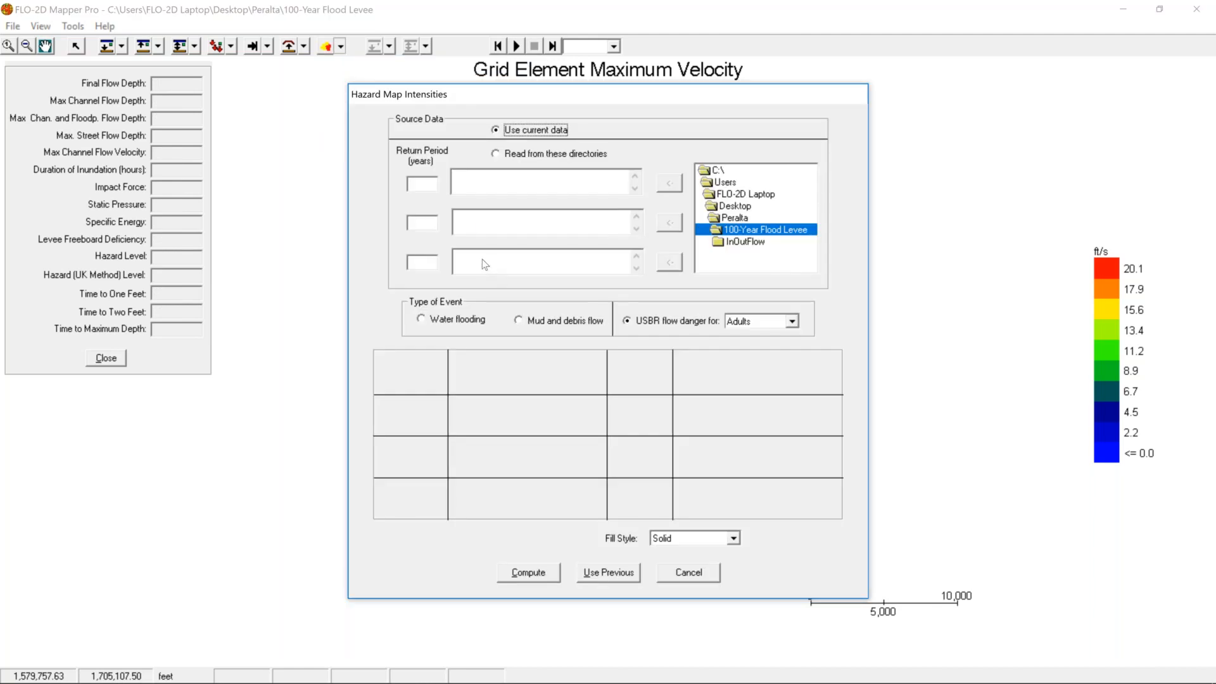
{"action": "left_click", "coordinate": [421, 320]}
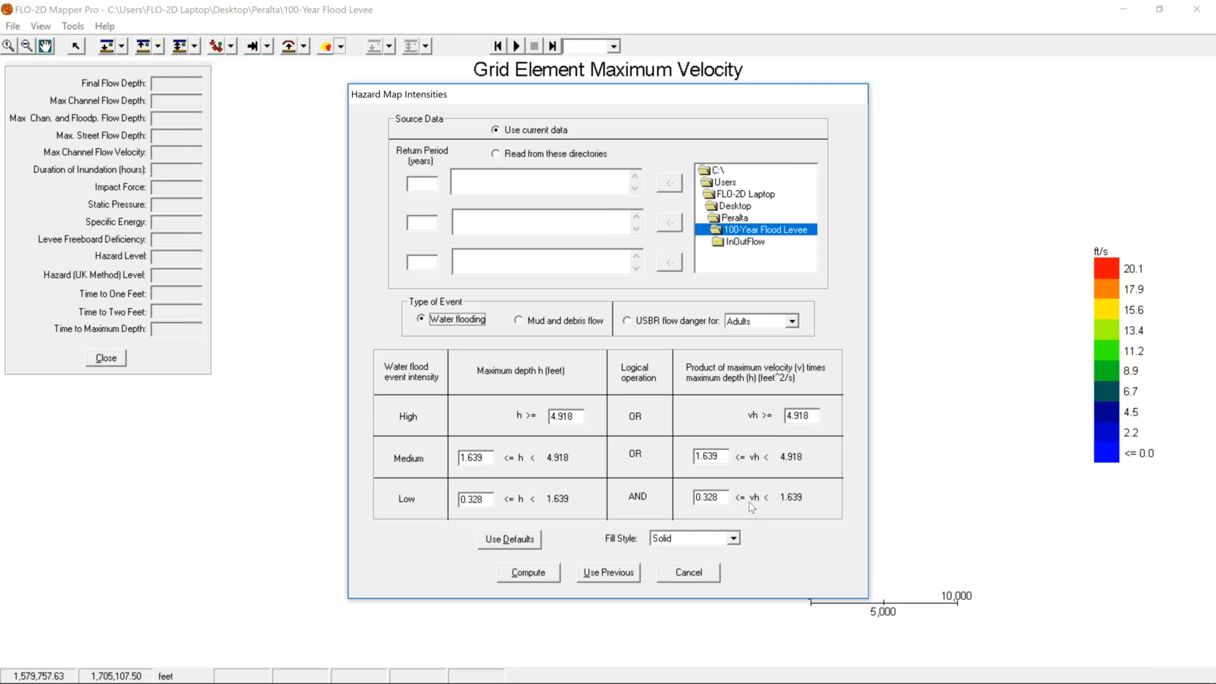
{"action": "left_click", "coordinate": [570, 417]}
{"action": "left_click", "coordinate": [548, 573]}
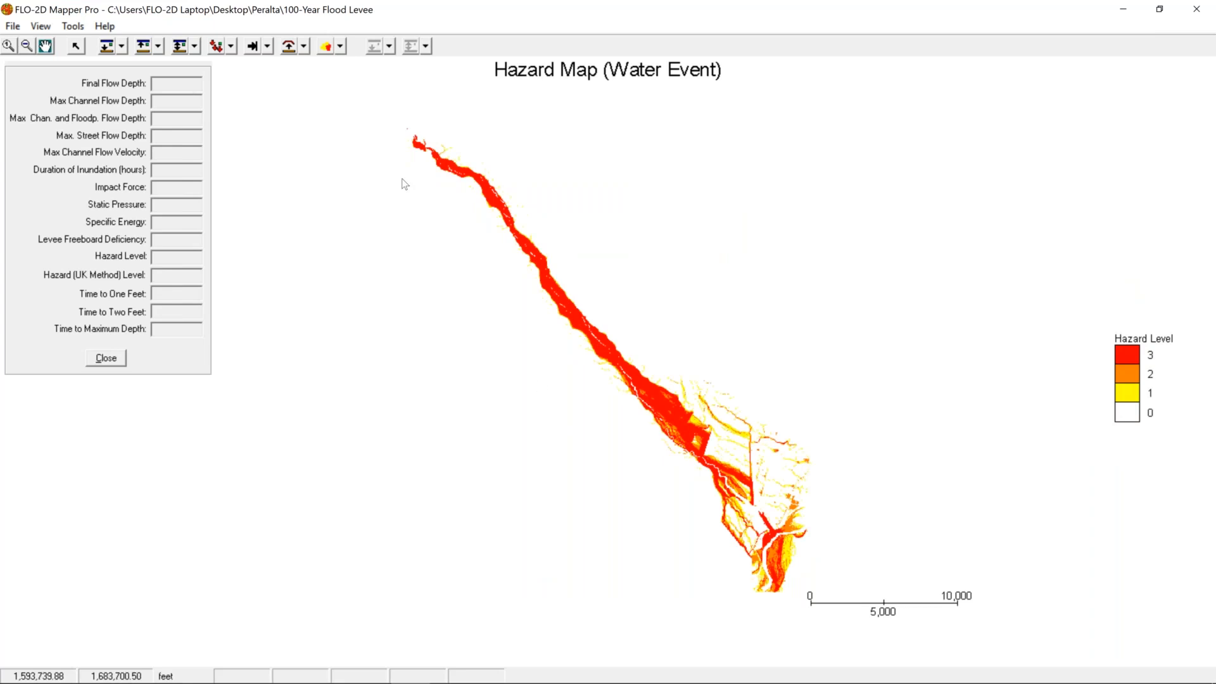
- Compute a hazard map from the current data for a mud and debris flow event
{"action": "left_click", "coordinate": [340, 47]}
{"action": "left_click", "coordinate": [361, 65]}
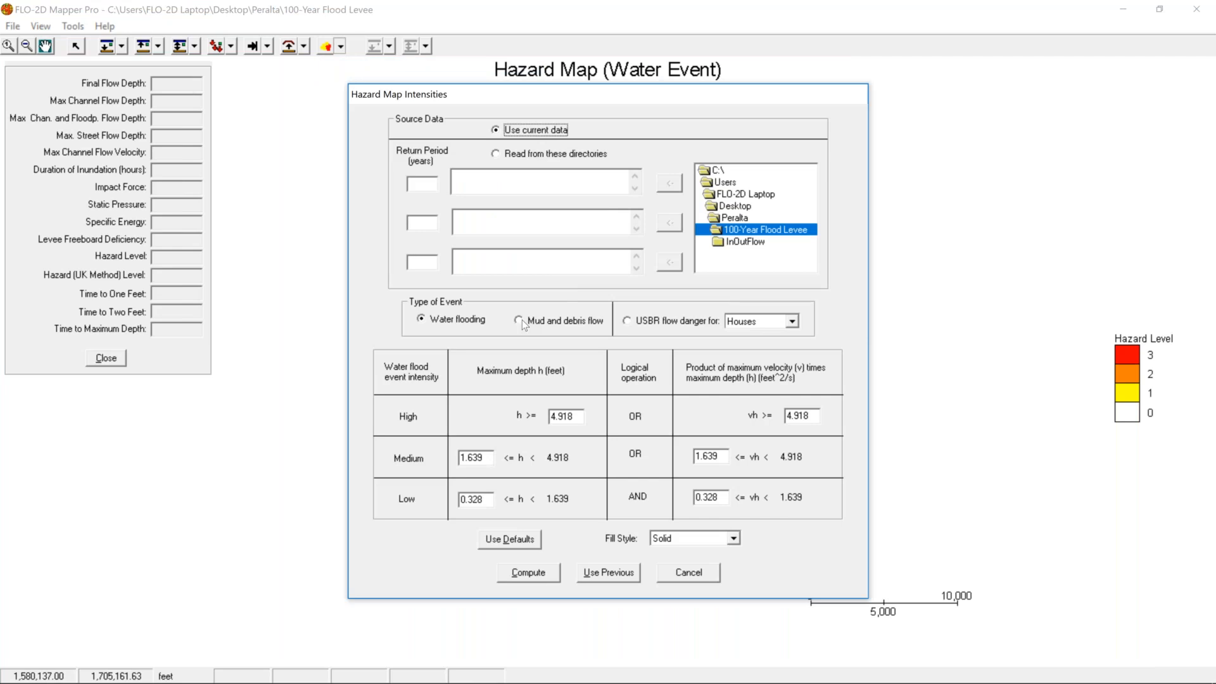
{"action": "left_click", "coordinate": [518, 321]}
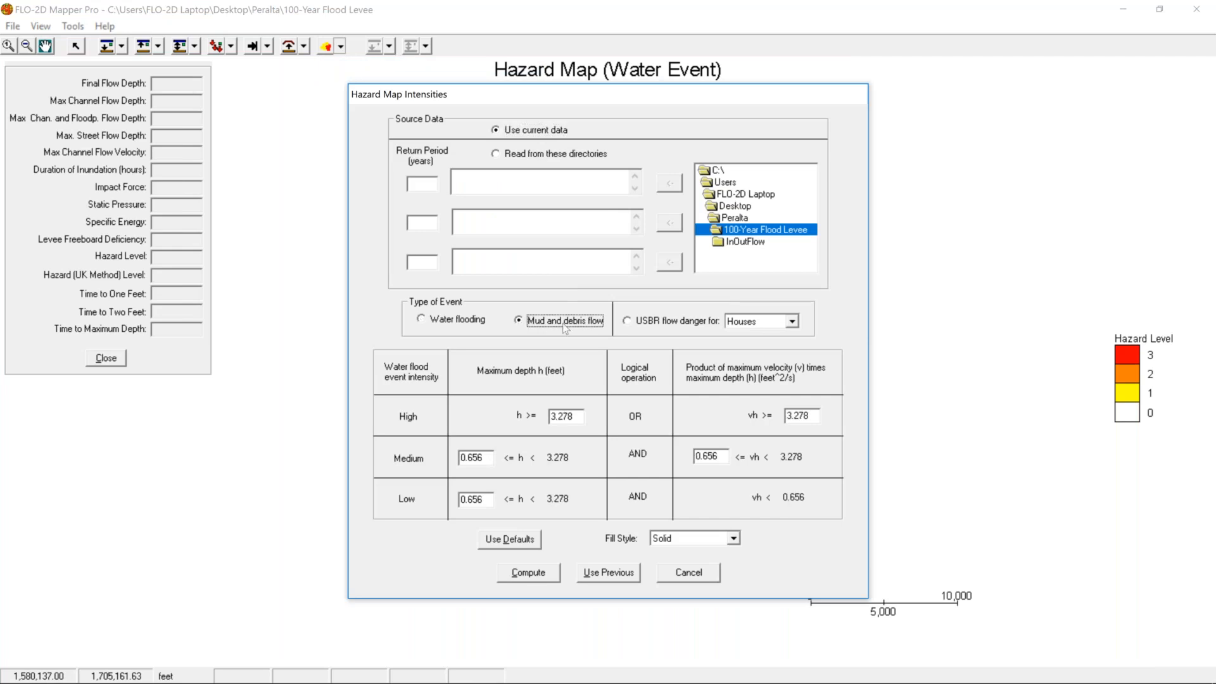
{"action": "double_click", "coordinate": [572, 418]}
{"action": "left_click_drag", "start_coordinate": [813, 416], "coordinate": [772, 416]}
{"action": "left_click", "coordinate": [537, 577]}
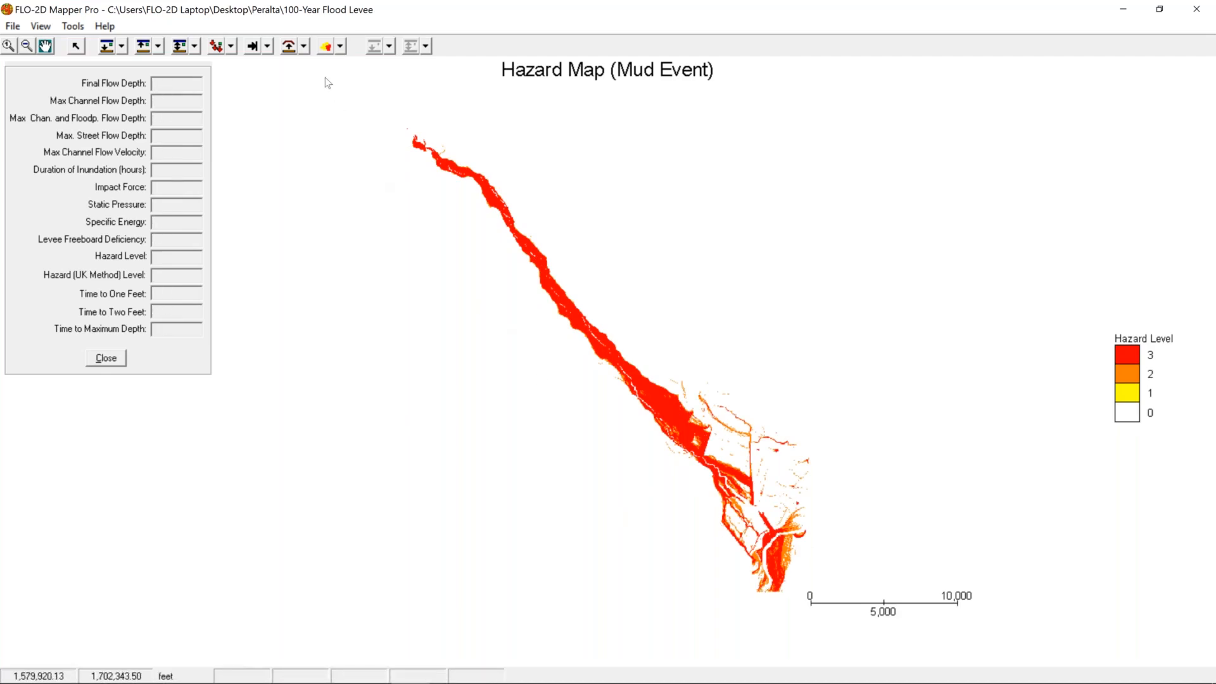
- Compute a hazard map from the current data for USBR flow danger to Adults
{"action": "left_click", "coordinate": [340, 46]}
{"action": "left_click", "coordinate": [347, 66]}
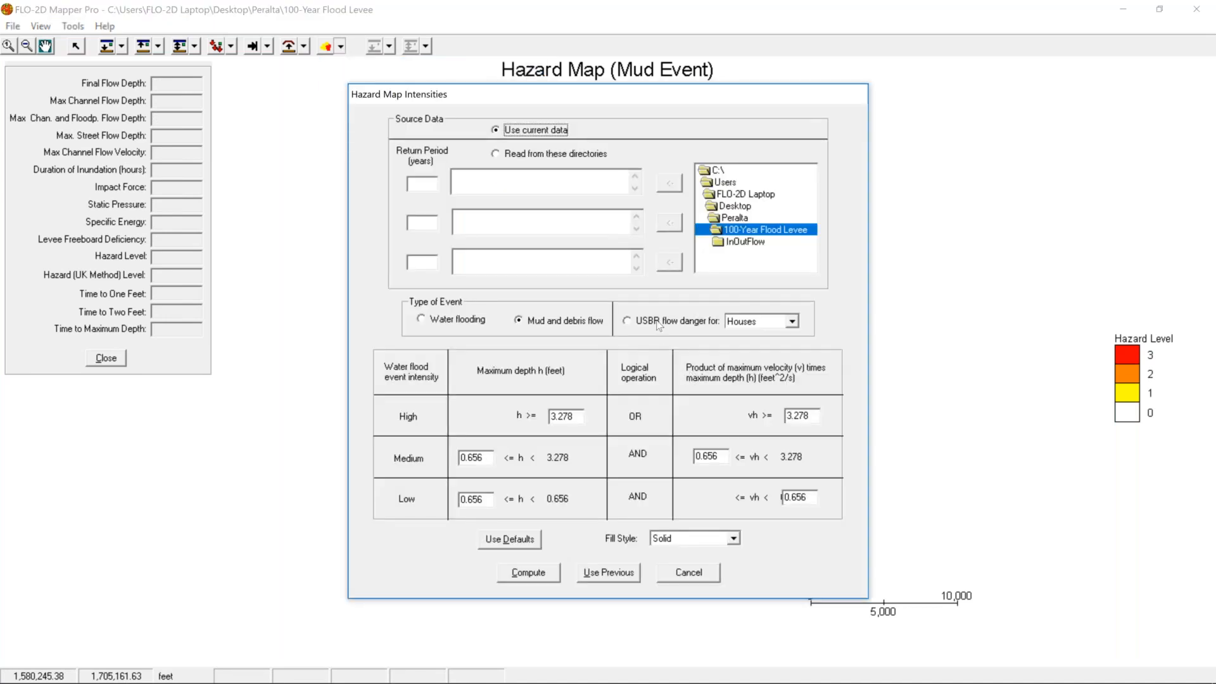
{"action": "left_click", "coordinate": [629, 321]}
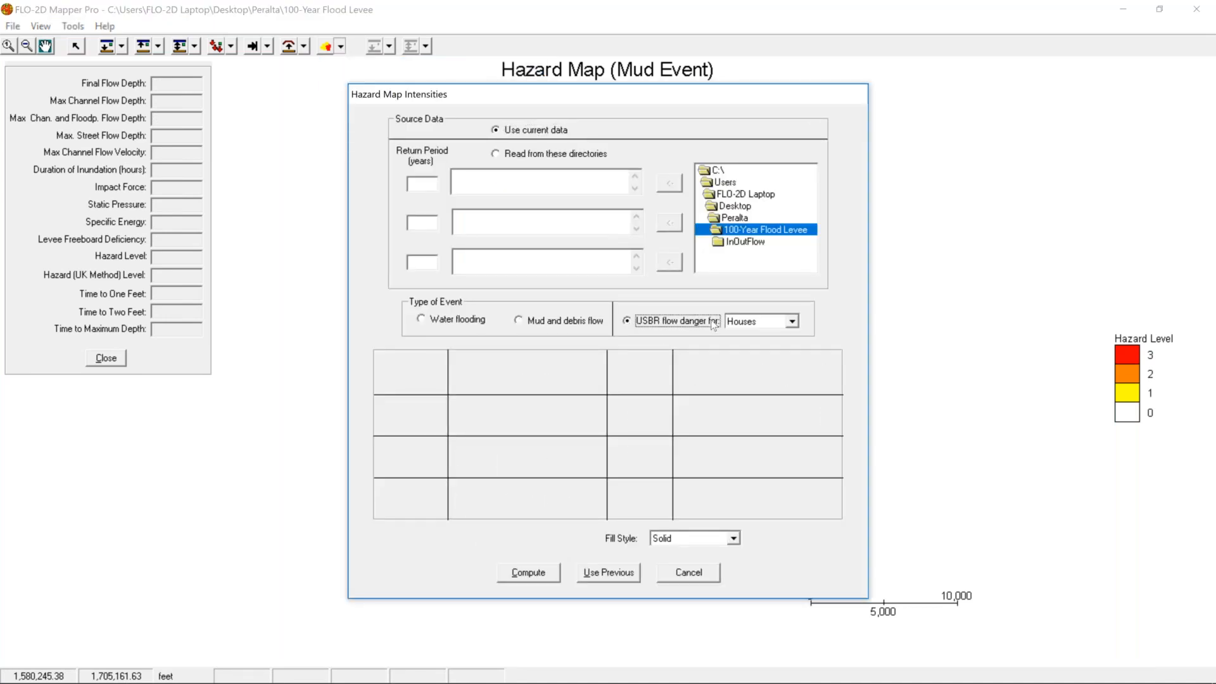
{"action": "left_click", "coordinate": [792, 322]}
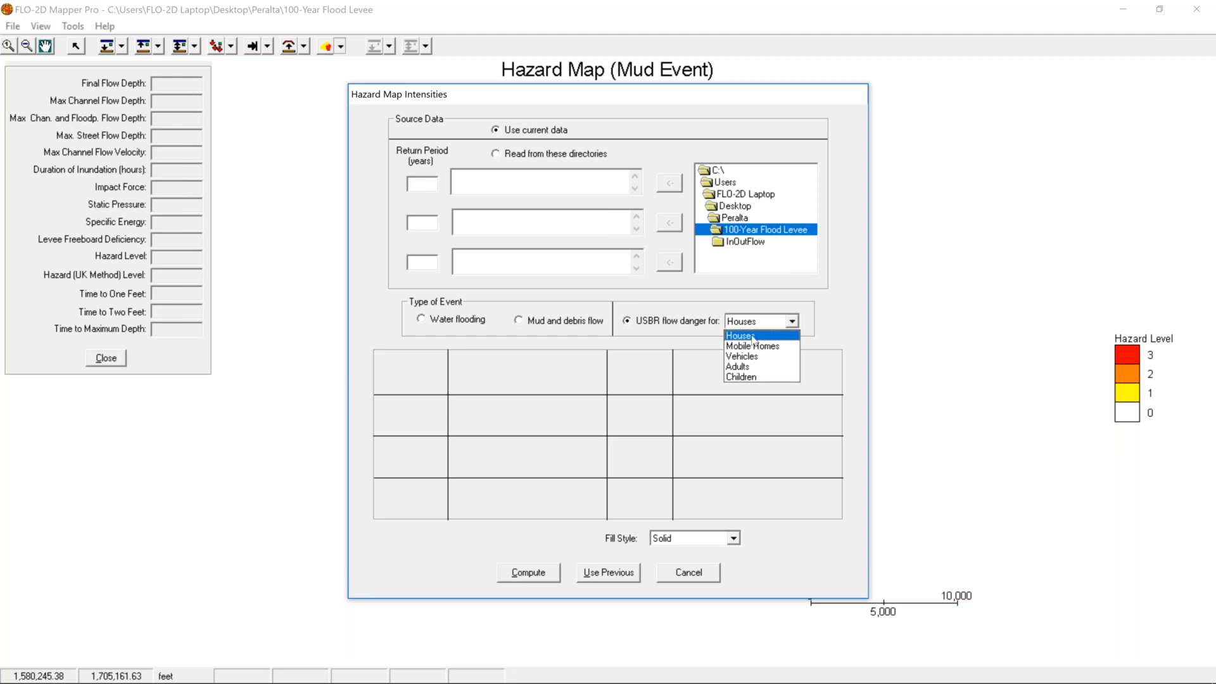
{"action": "left_click", "coordinate": [750, 368]}
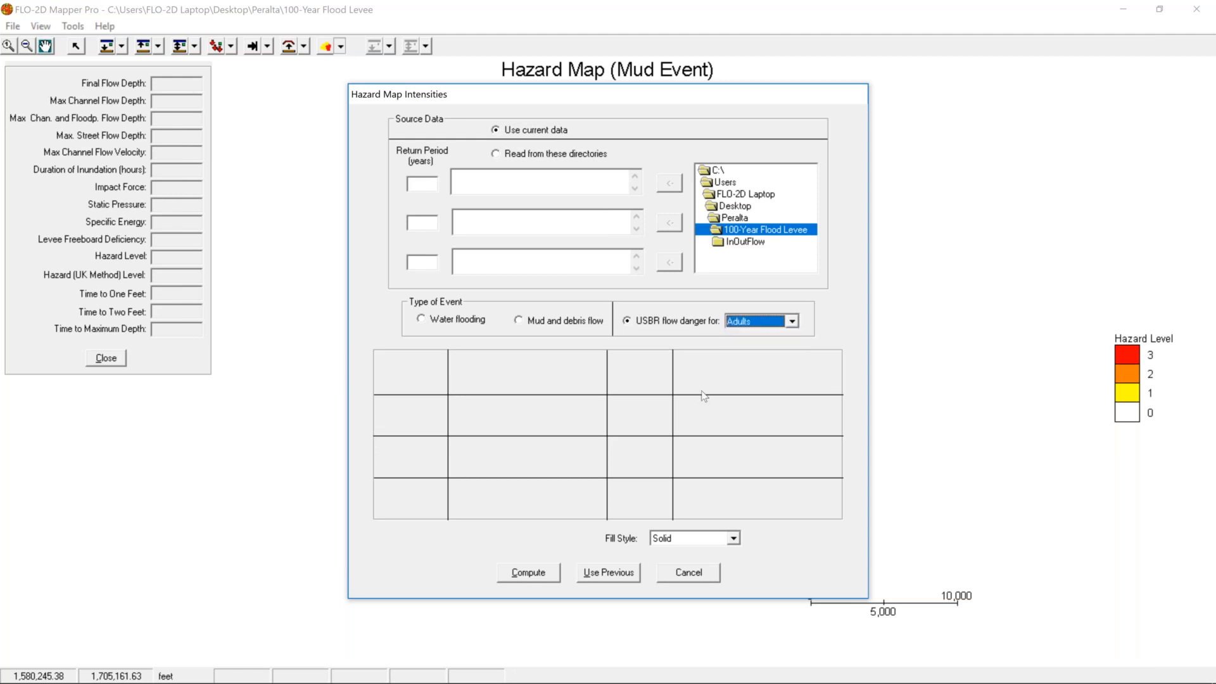
{"action": "left_click", "coordinate": [538, 577]}
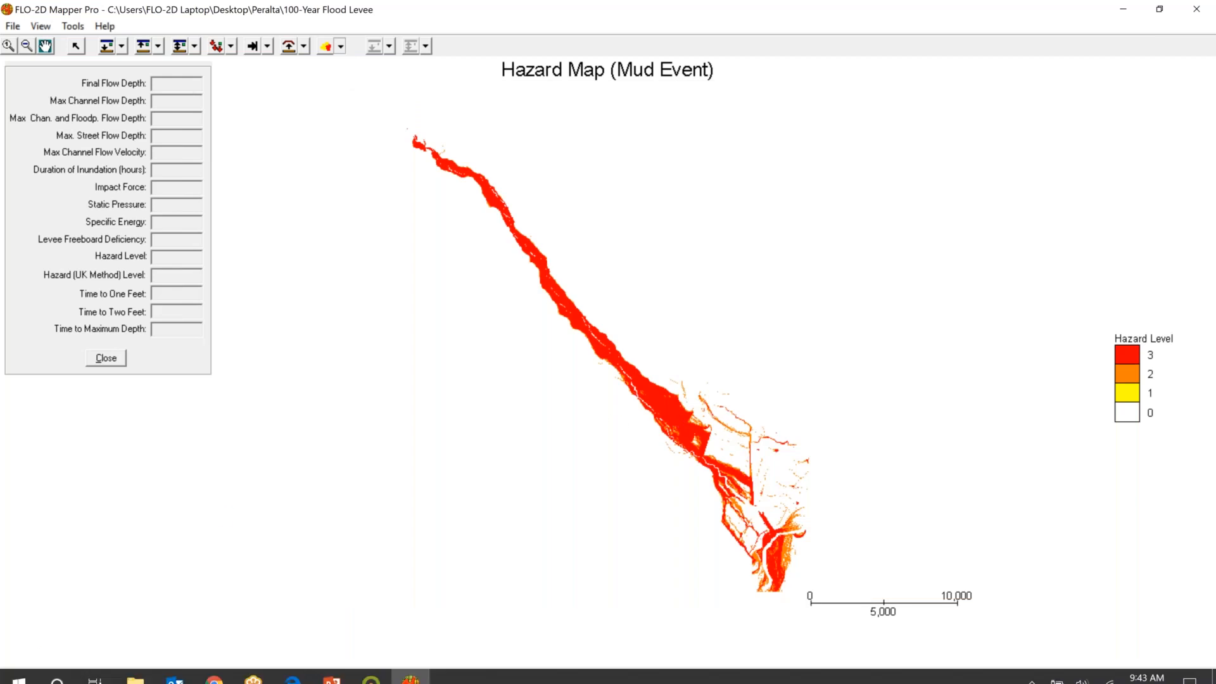
- Switch to the 11 Hazard Mapping.ppt presentation in PowerPoint and view the USBR Flood Hazard for Adults slide
{"action": "mouse_move", "coordinate": [337, 678]}
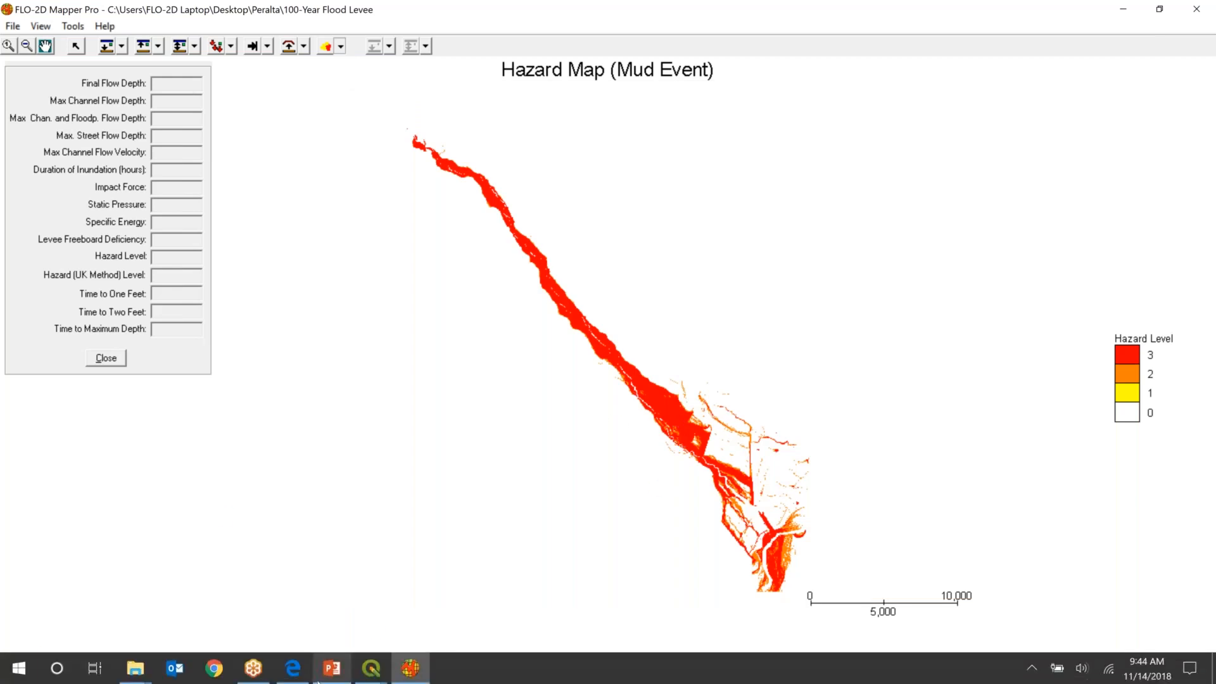
{"action": "left_click", "coordinate": [338, 677]}
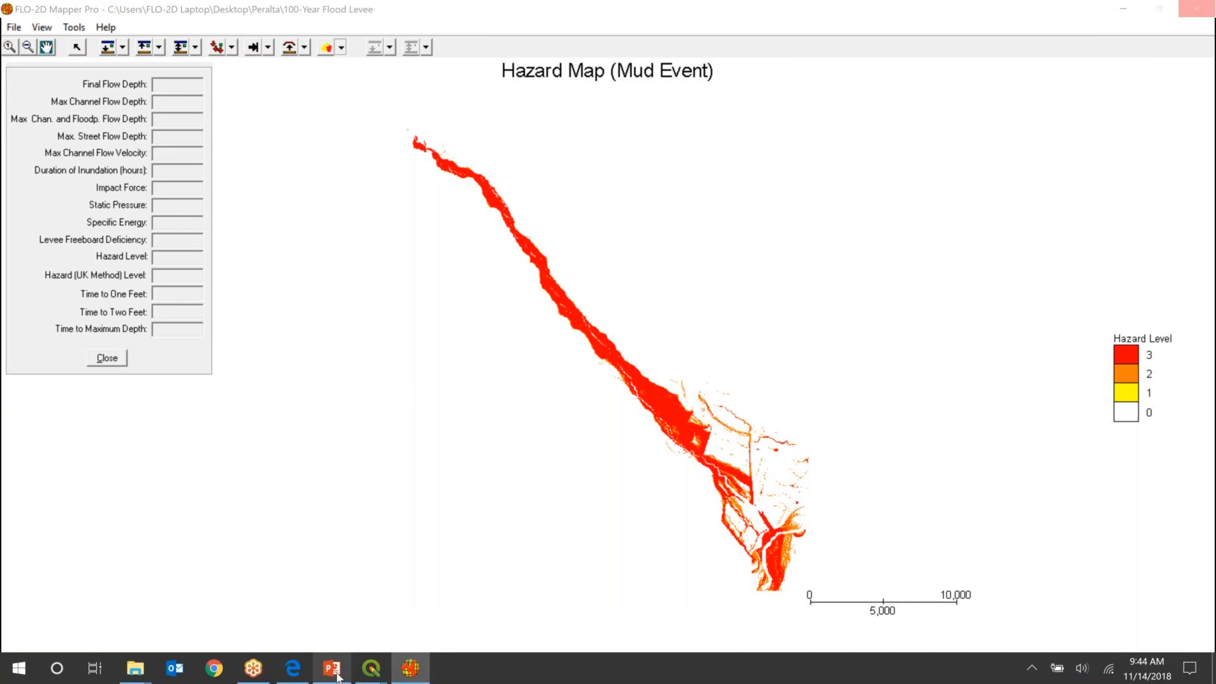
{"action": "scroll", "coordinate": [95, 214], "scroll_direction": "up", "scroll_amount": 5}
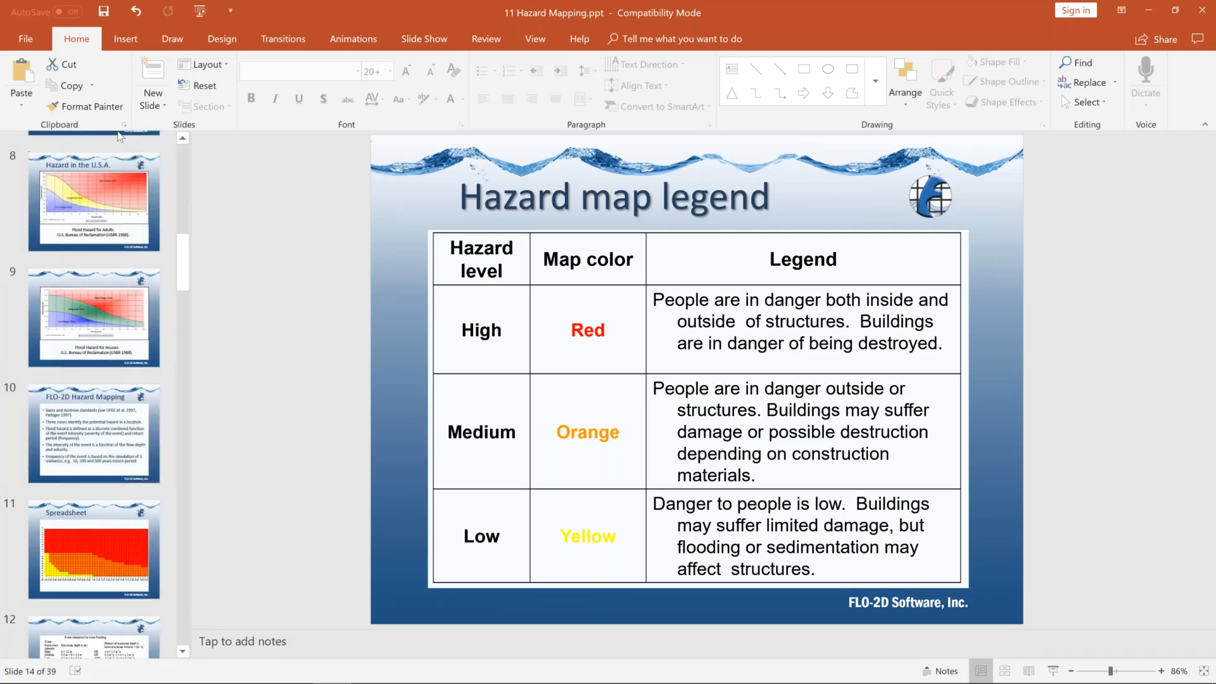
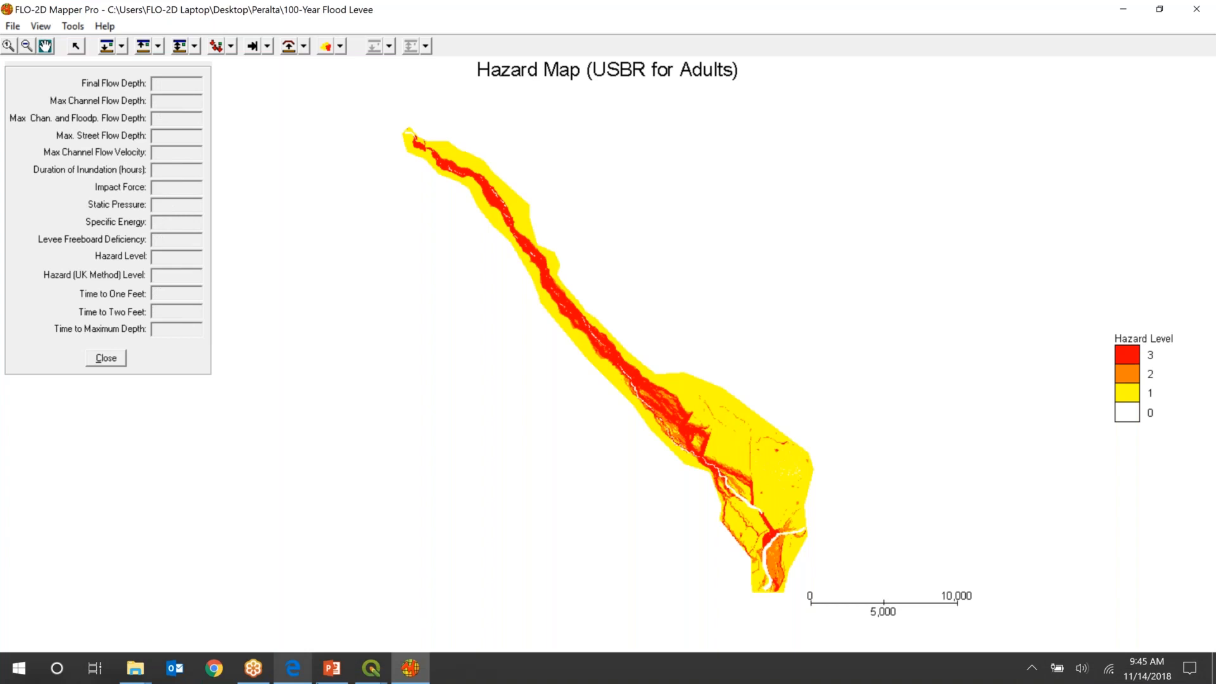
- Review the presentation's slides on U.S. hazard criteria, FLO-2D Hazard Mapping and the hazard map legend, then return to the Mapper map
{"action": "left_click", "coordinate": [332, 678]}
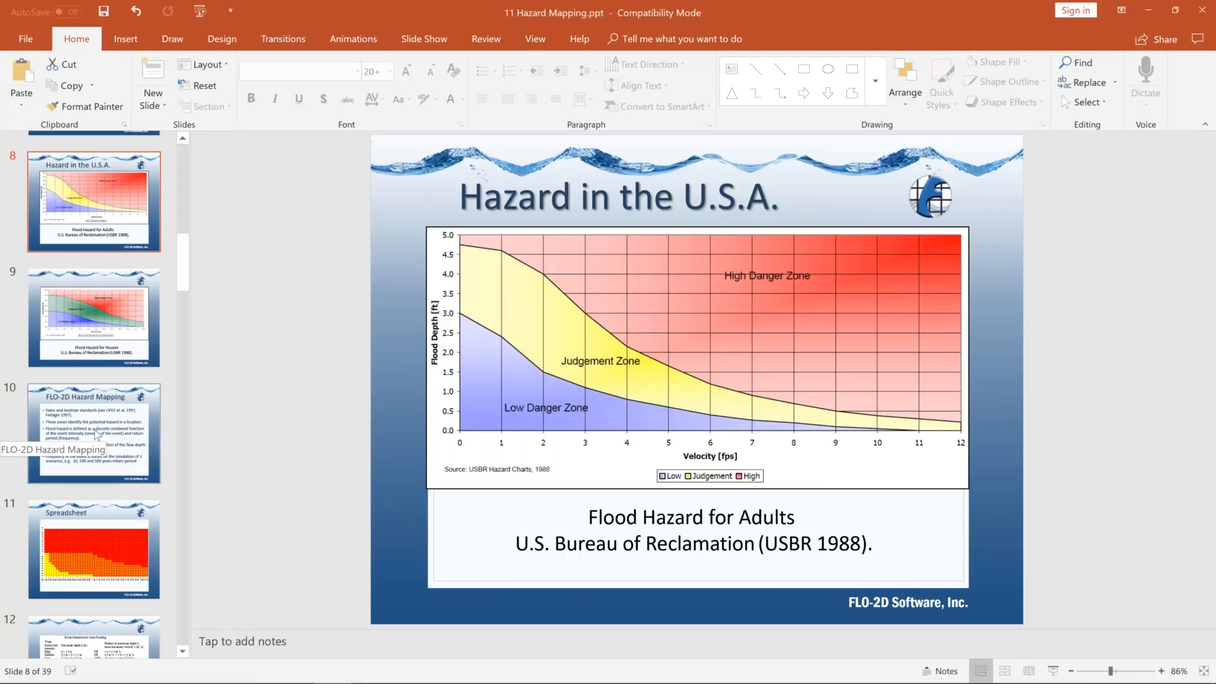
{"action": "scroll", "coordinate": [96, 435], "scroll_direction": "up", "scroll_amount": 5}
{"action": "left_click", "coordinate": [90, 481]}
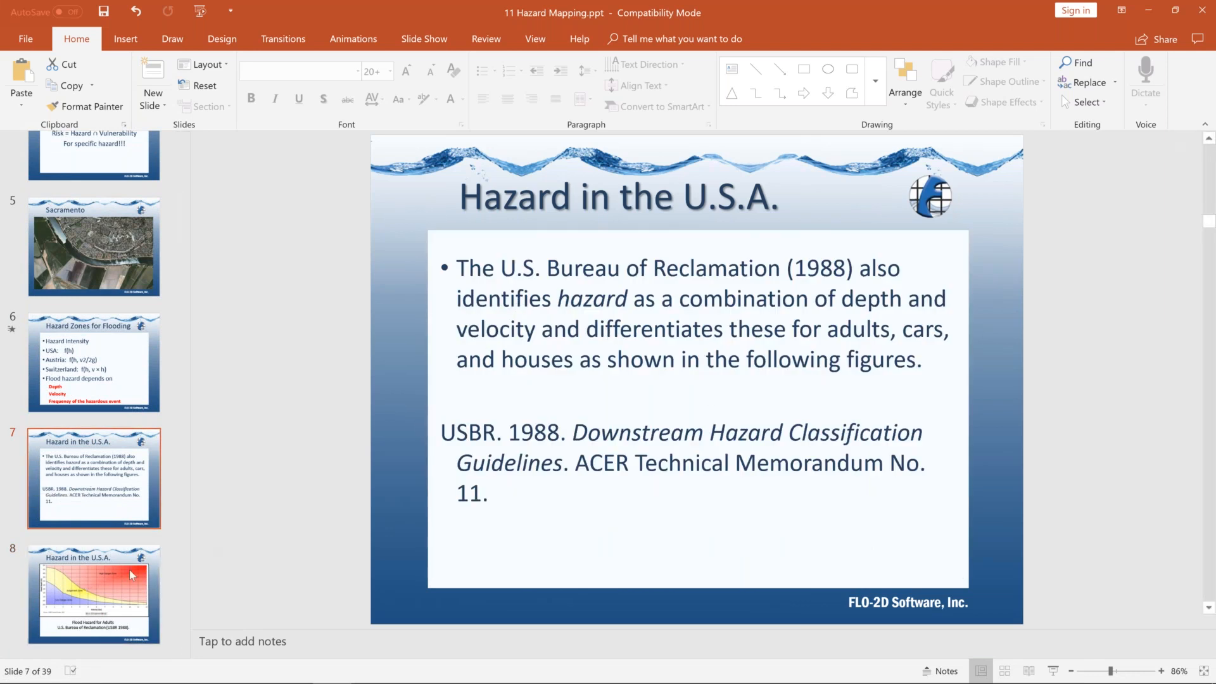
{"action": "scroll", "coordinate": [114, 506], "scroll_direction": "down", "scroll_amount": 5}
{"action": "left_click", "coordinate": [102, 452]}
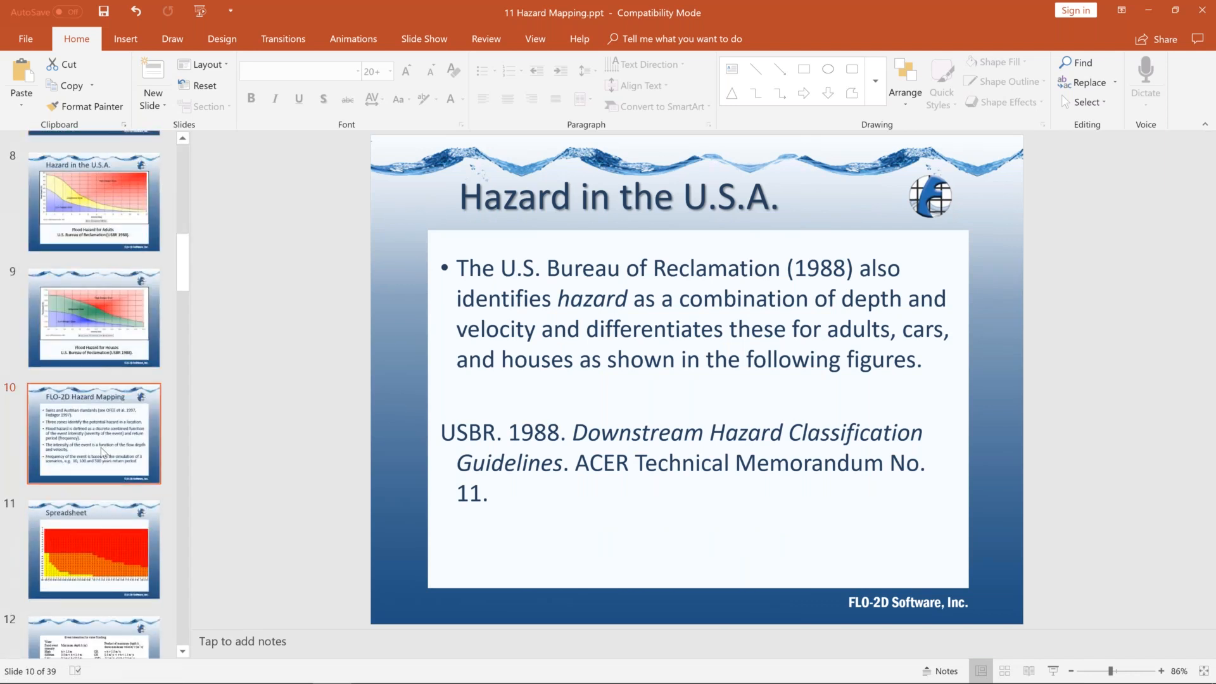
{"action": "scroll", "coordinate": [86, 517], "scroll_direction": "down", "scroll_amount": 3}
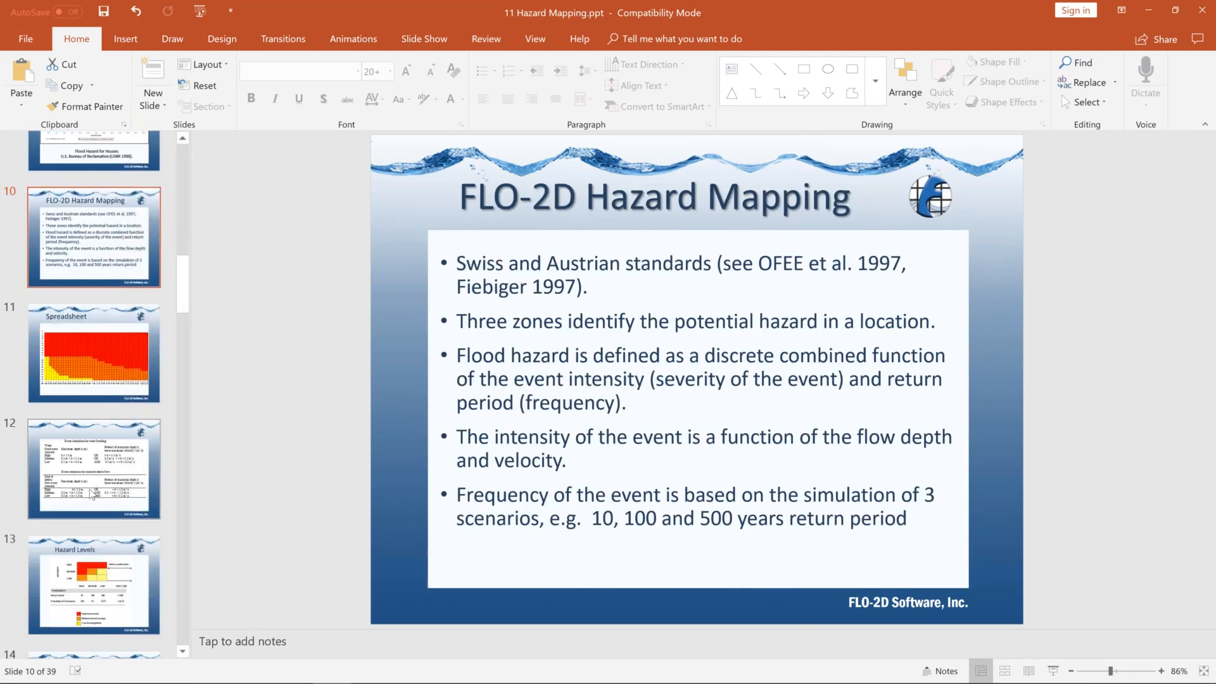
{"action": "scroll", "coordinate": [89, 506], "scroll_direction": "down", "scroll_amount": 3}
{"action": "left_click", "coordinate": [90, 510]}
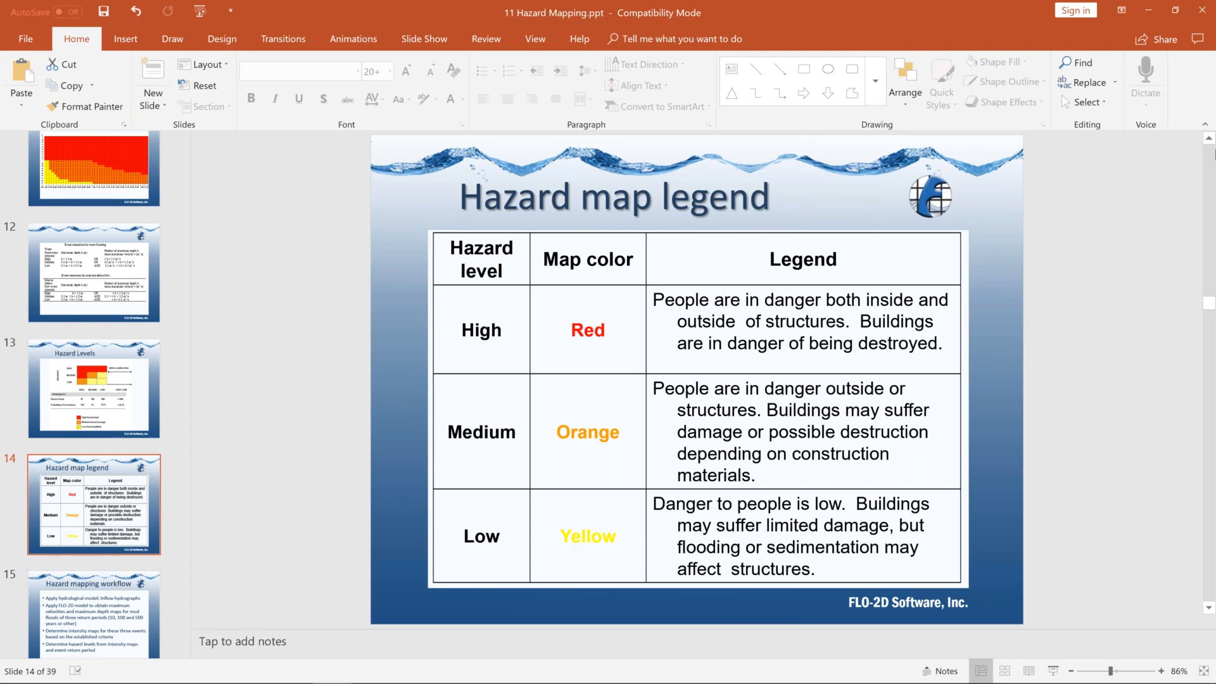
{"action": "left_click", "coordinate": [1151, 13]}
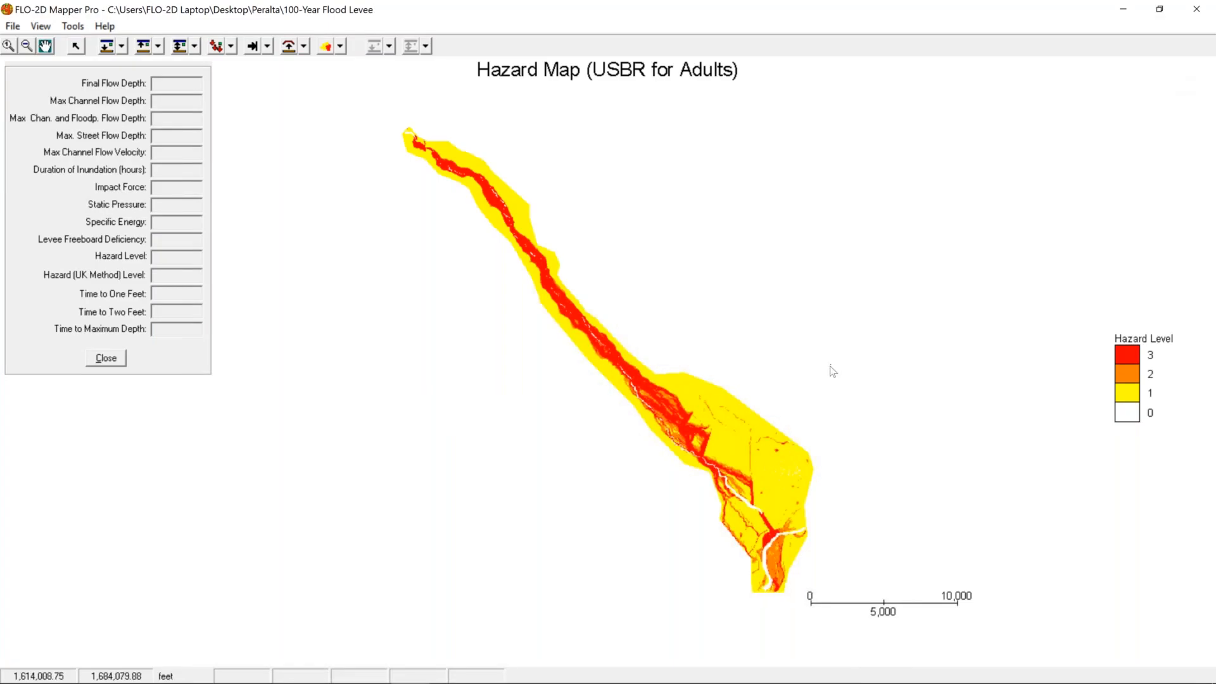
- Minimize Mapper, close the Elevation at Cell attribute table and switch to the QGIS project window
{"action": "left_click", "coordinate": [743, 408]}
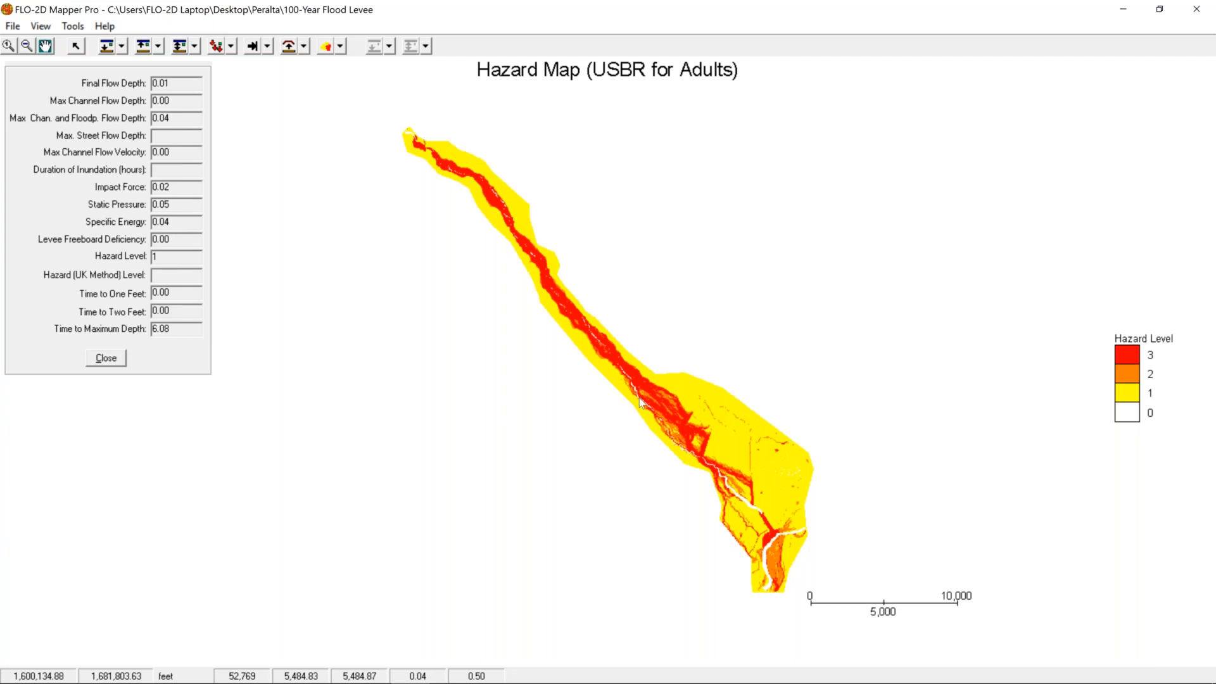
{"action": "left_click", "coordinate": [1122, 12]}
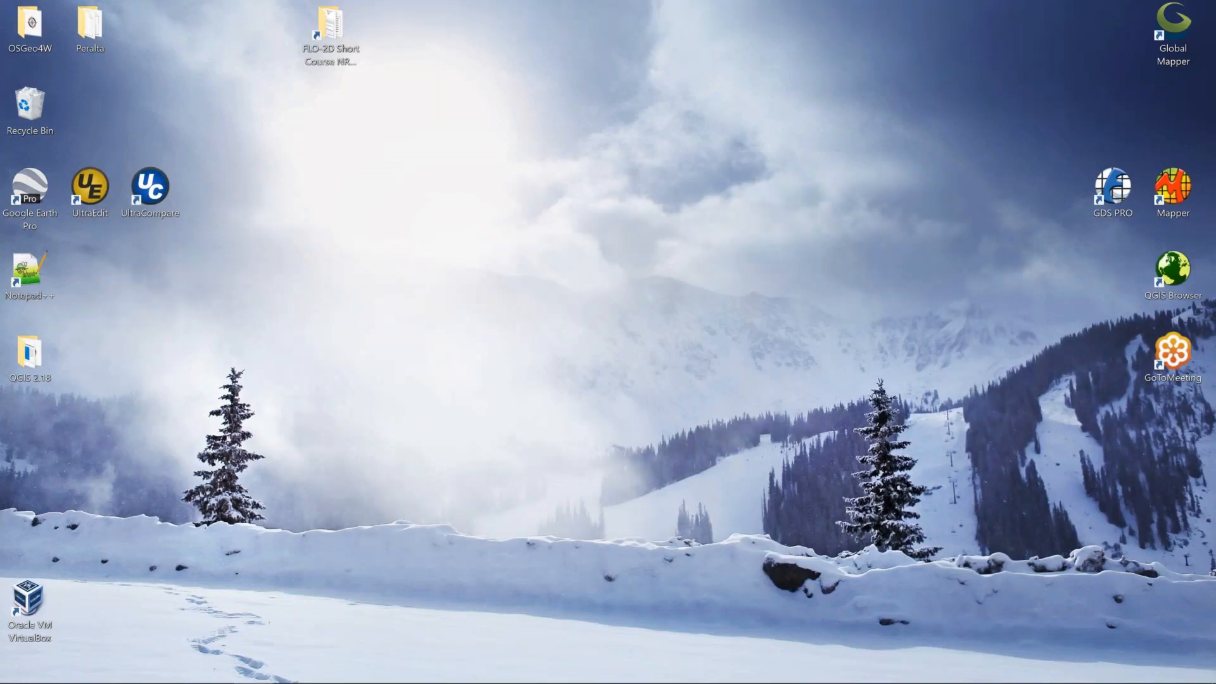
{"action": "mouse_move", "coordinate": [376, 681]}
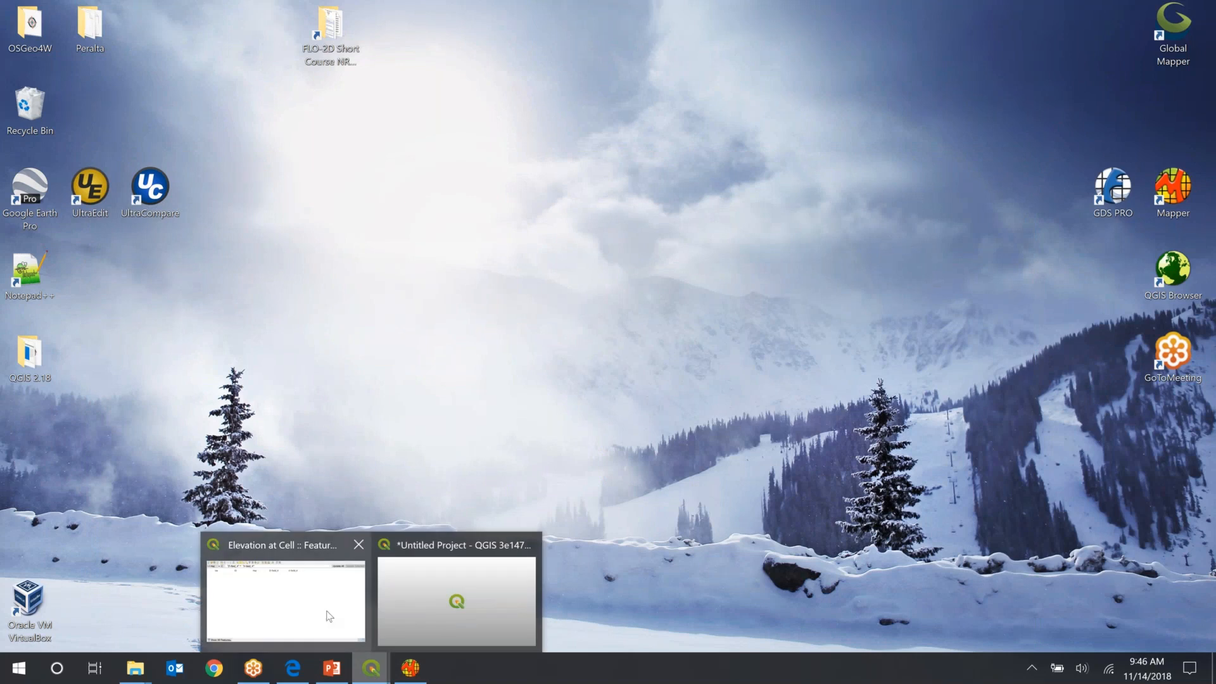
{"action": "left_click", "coordinate": [359, 545]}
{"action": "left_click", "coordinate": [354, 571]}
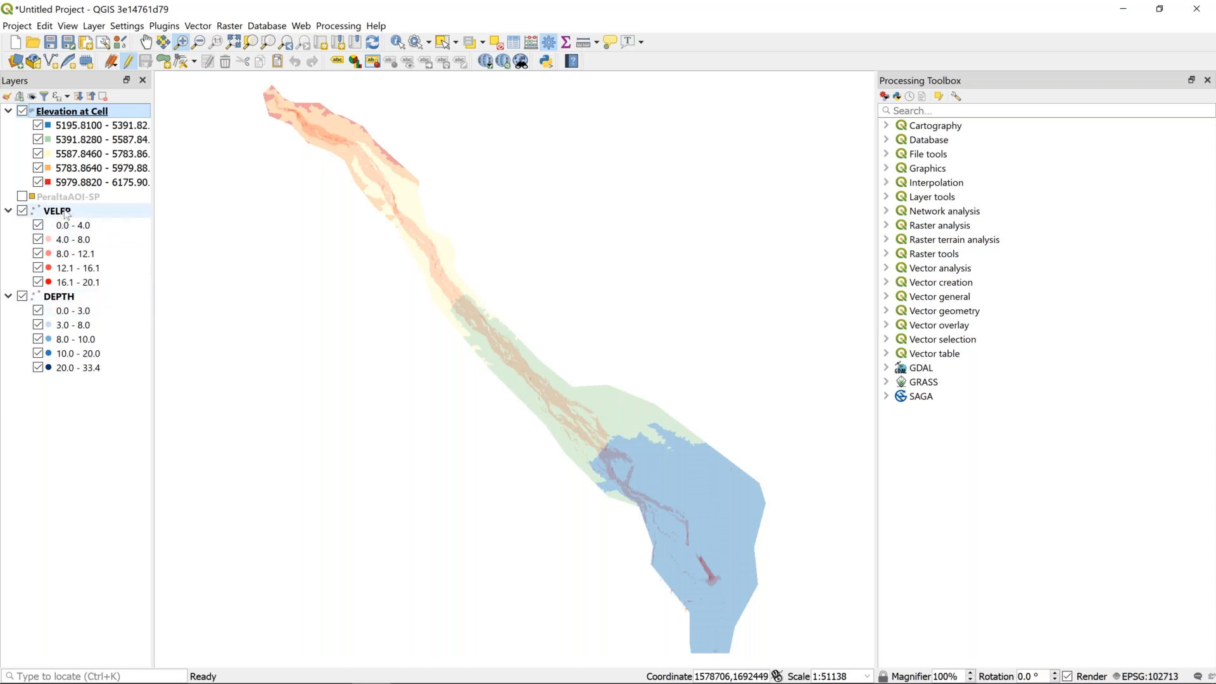
{"action": "mouse_move", "coordinate": [66, 214]}
{"action": "mouse_move", "coordinate": [73, 116]}
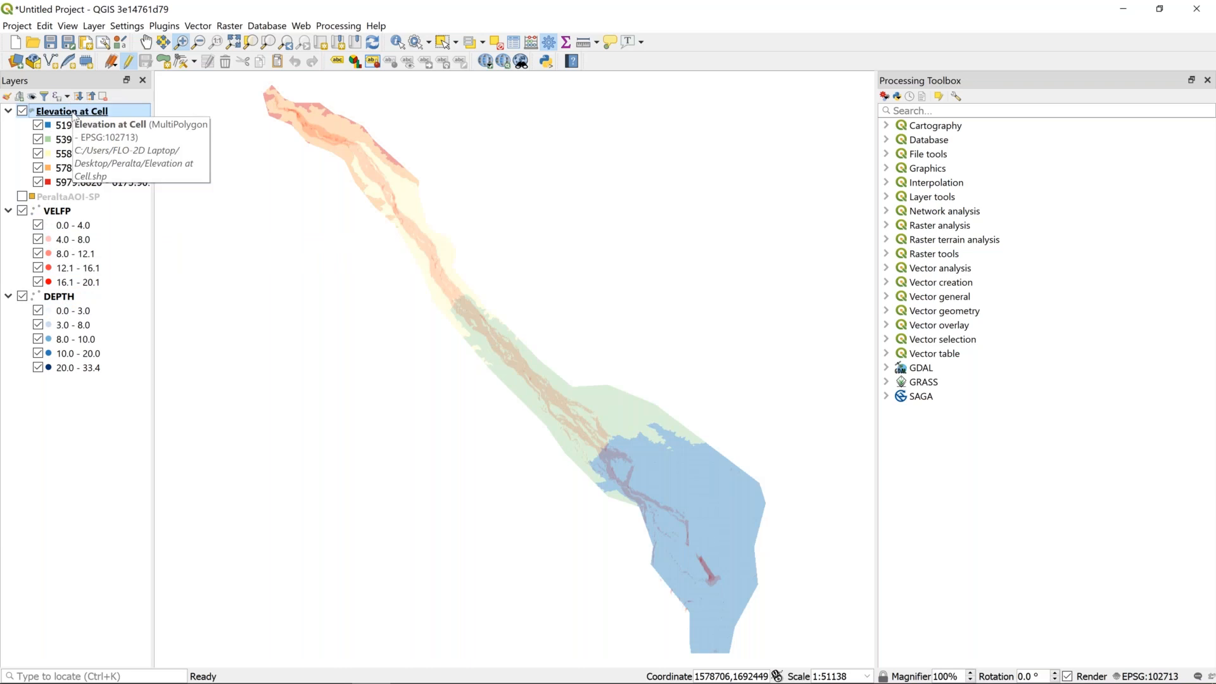
- Switch to File Explorer and look through the shapefiles in the Peralta folder
{"action": "mouse_move", "coordinate": [253, 682]}
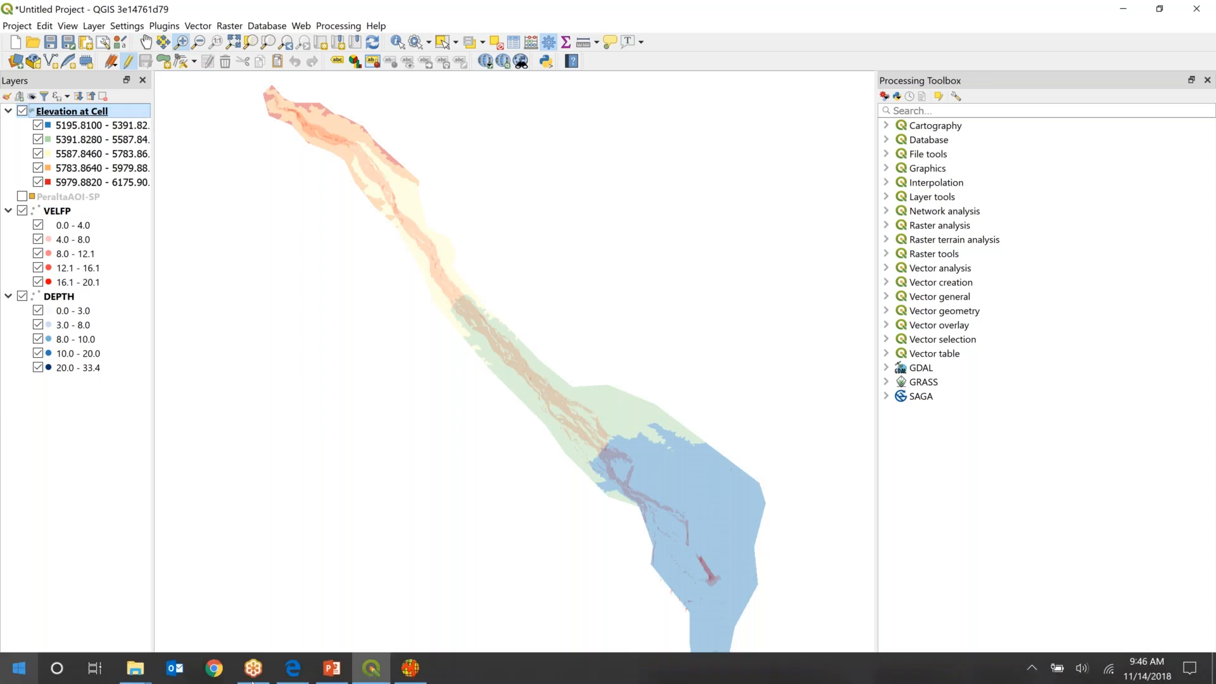
{"action": "left_click", "coordinate": [135, 669]}
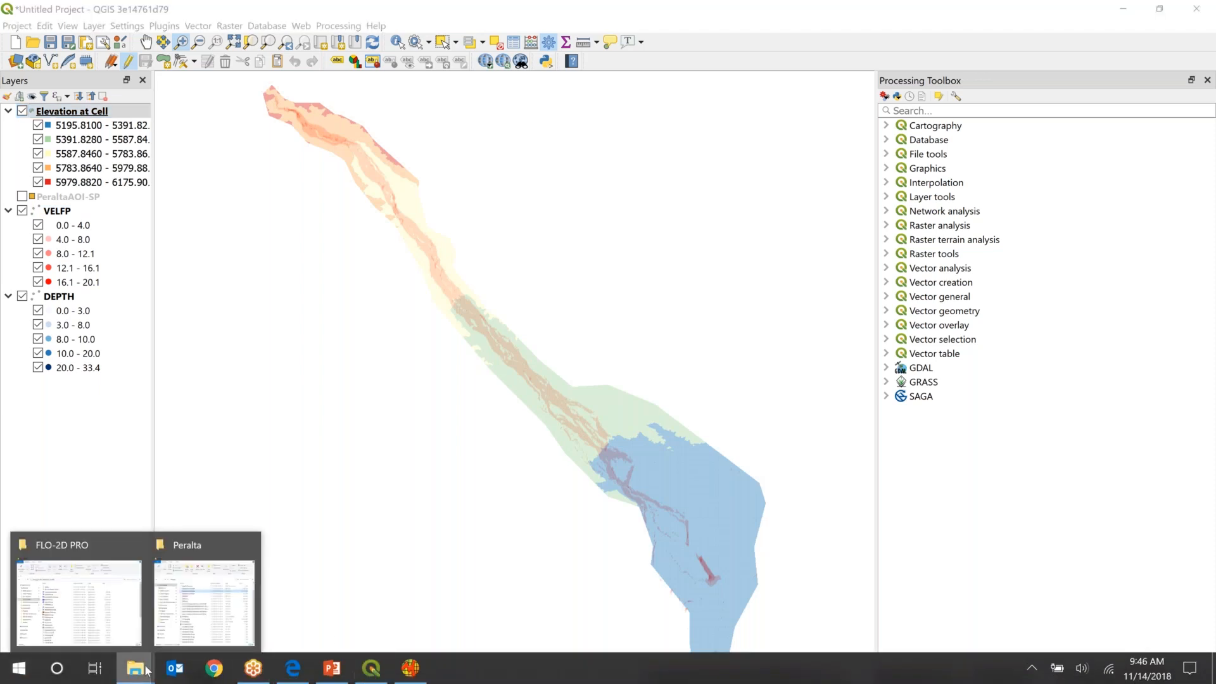
{"action": "left_click", "coordinate": [207, 616]}
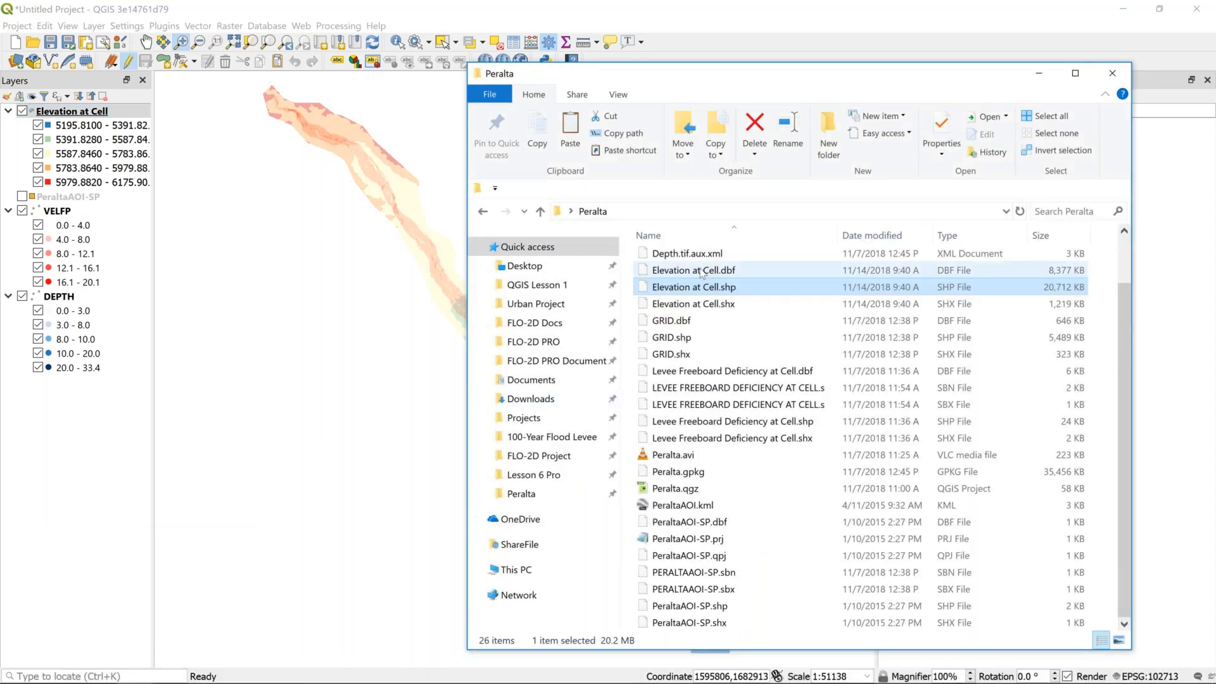
{"action": "left_click", "coordinate": [410, 670]}
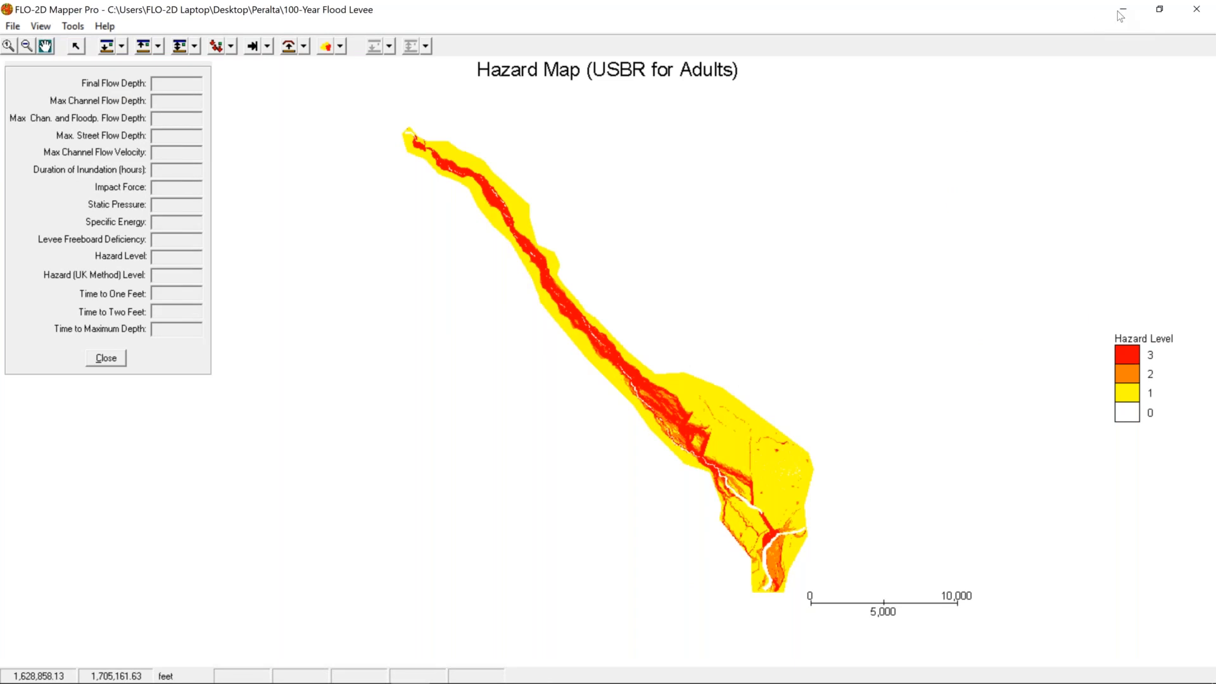
{"action": "left_click", "coordinate": [1118, 10]}
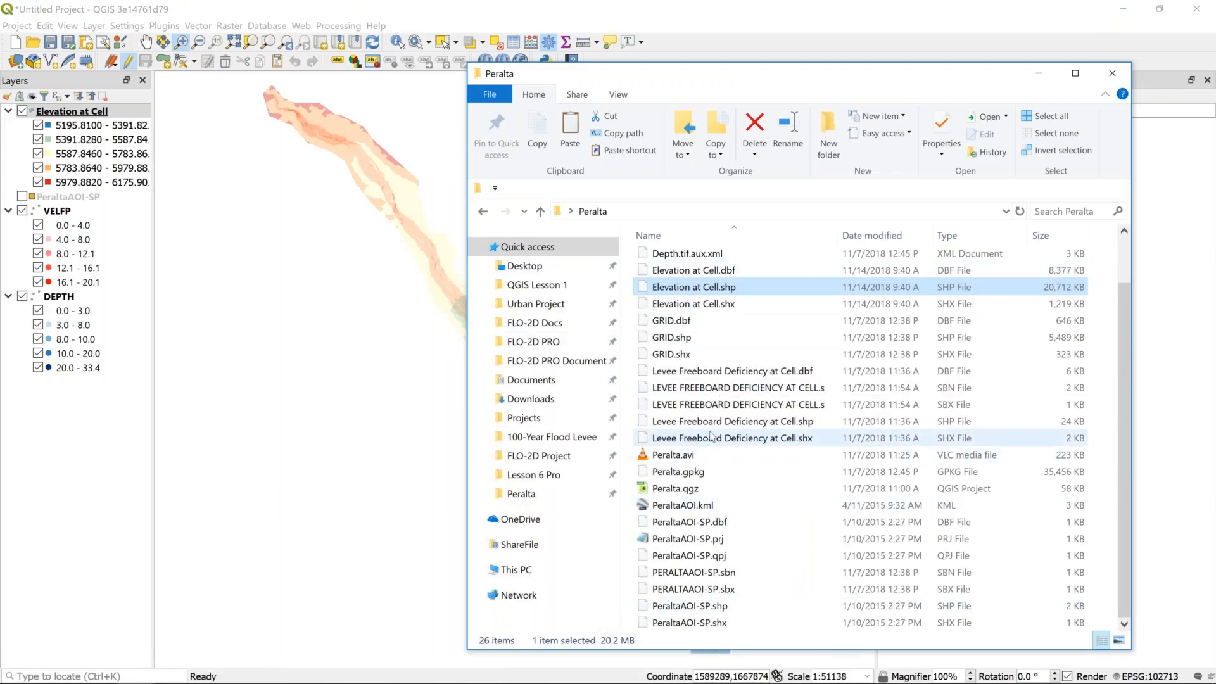
{"action": "left_click", "coordinate": [680, 438]}
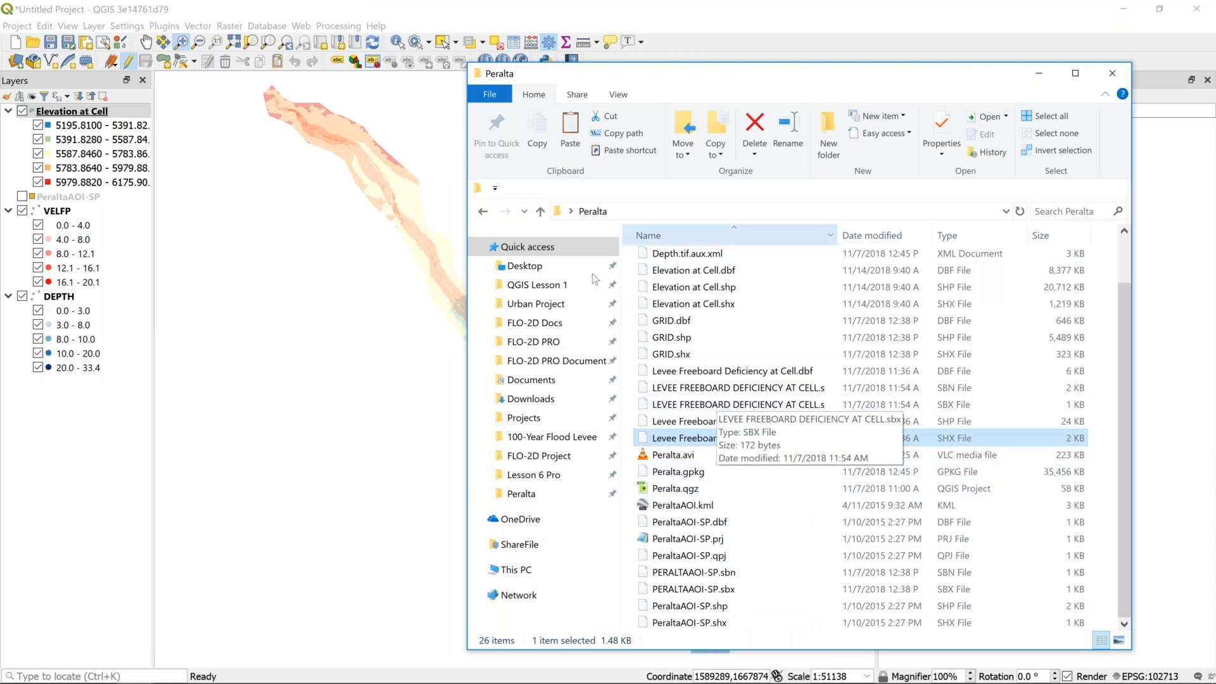
{"action": "left_click", "coordinate": [596, 210]}
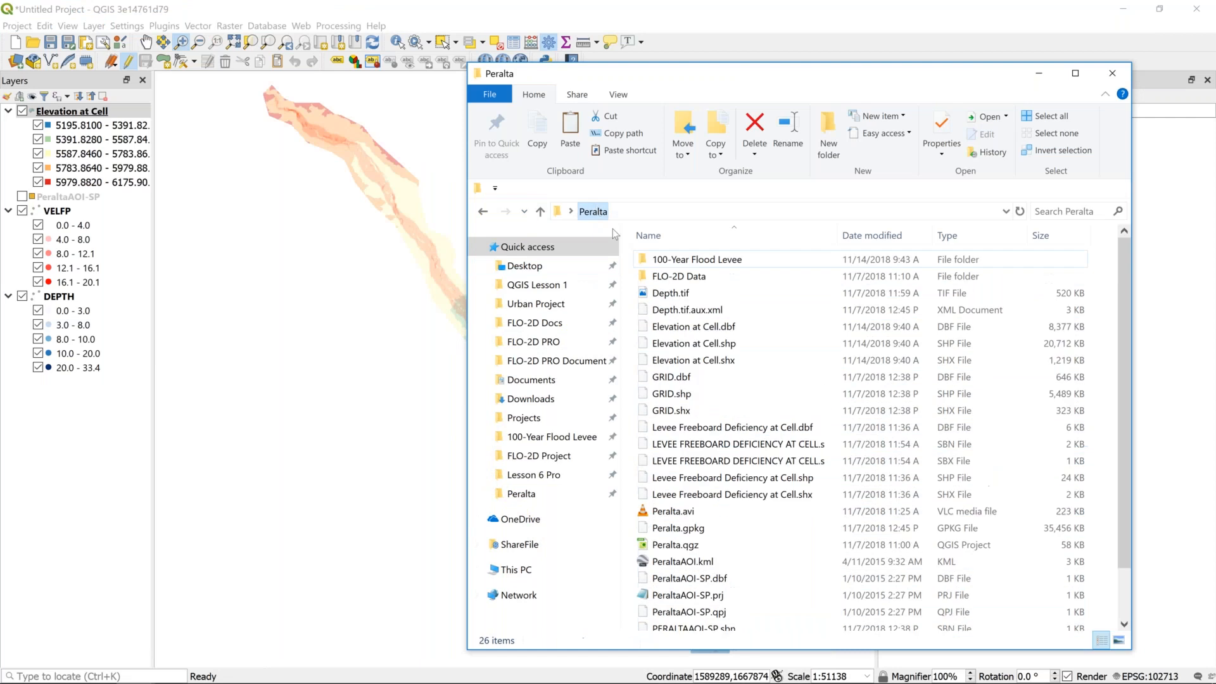
- Open the 100-Year Flood Levee folder, find Hazard Map.shp and sort the files by type
{"action": "double_click", "coordinate": [692, 265]}
{"action": "scroll", "coordinate": [703, 451], "scroll_direction": "down", "scroll_amount": 5}
{"action": "scroll", "coordinate": [703, 451], "scroll_direction": "down", "scroll_amount": 4}
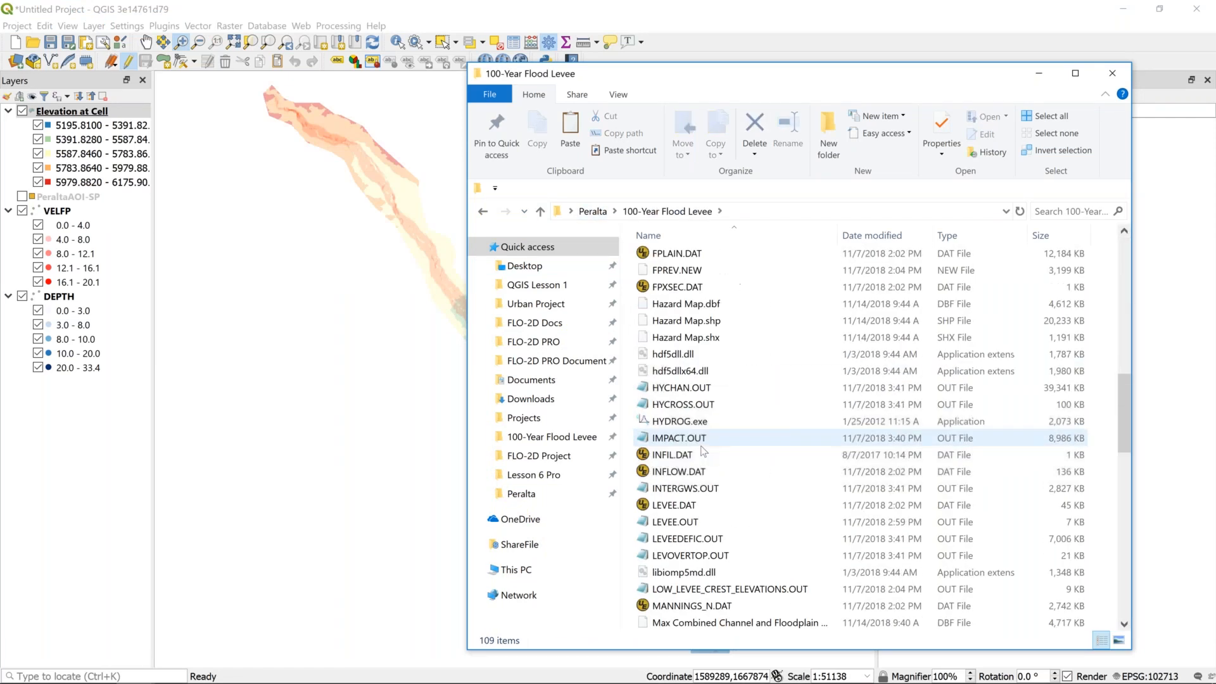
{"action": "left_click", "coordinate": [703, 473]}
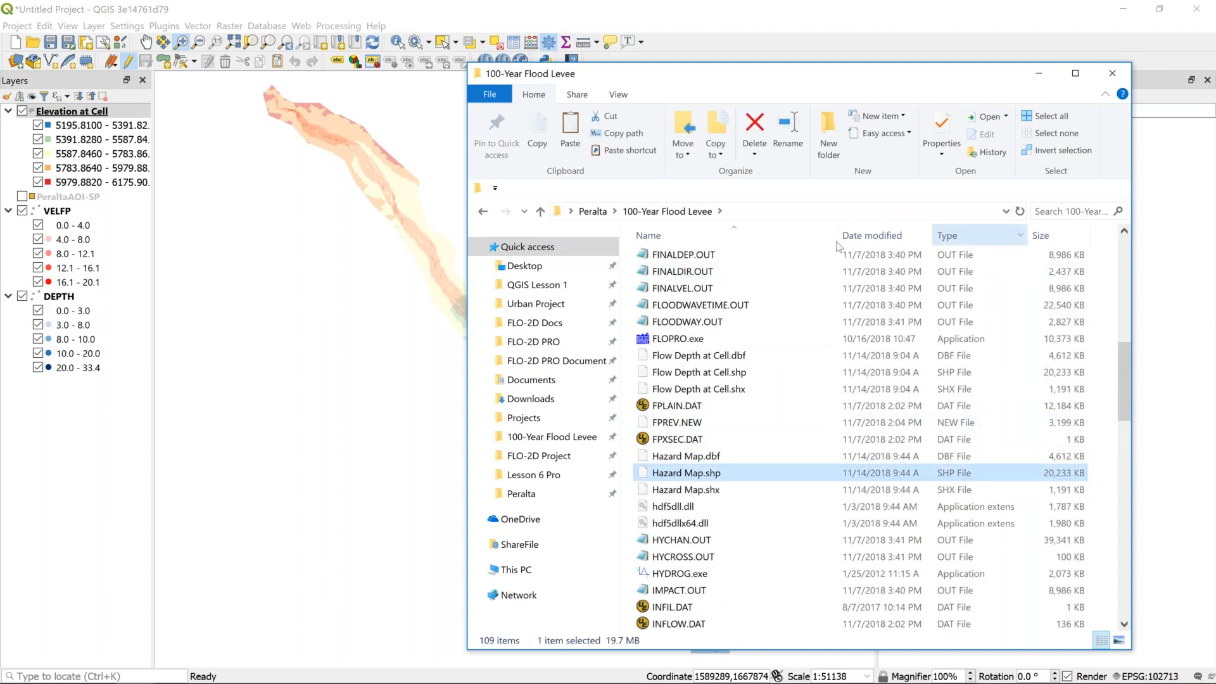
{"action": "left_click", "coordinate": [950, 236]}
{"action": "scroll", "coordinate": [809, 430], "scroll_direction": "down", "scroll_amount": 3}
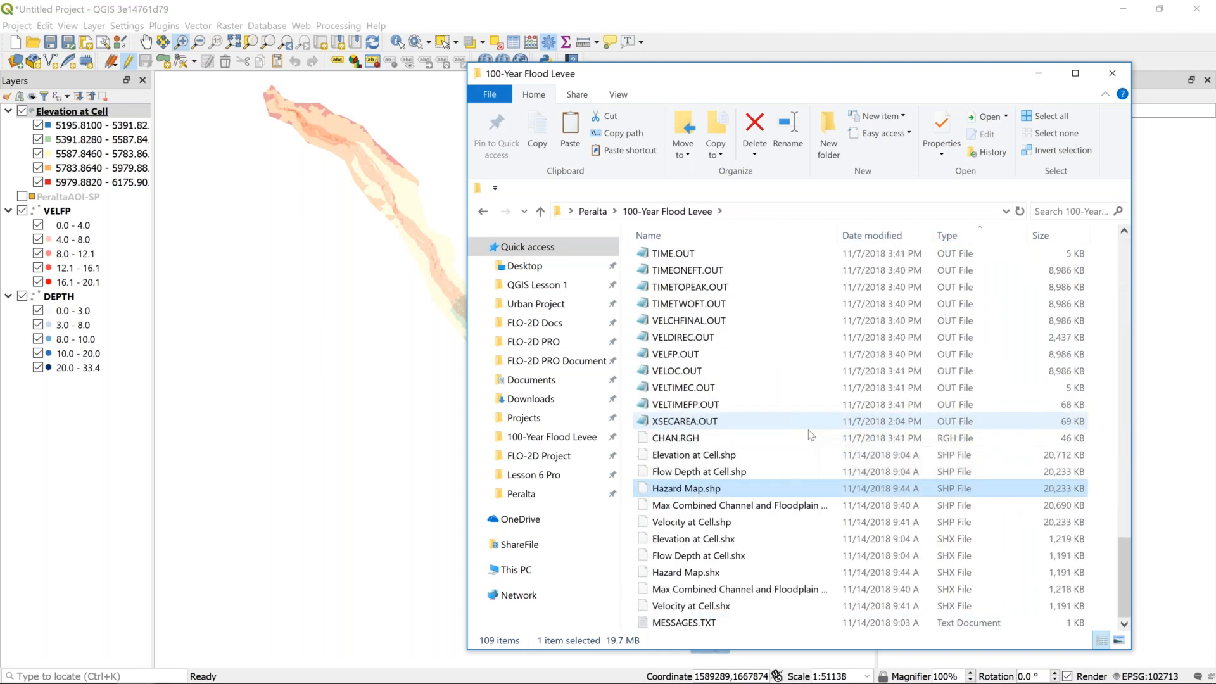
- Examine the exported SHP and SHX files from Elevation at Cell to Velocity at Cell by selecting them as groups
{"action": "left_click", "coordinate": [692, 454]}
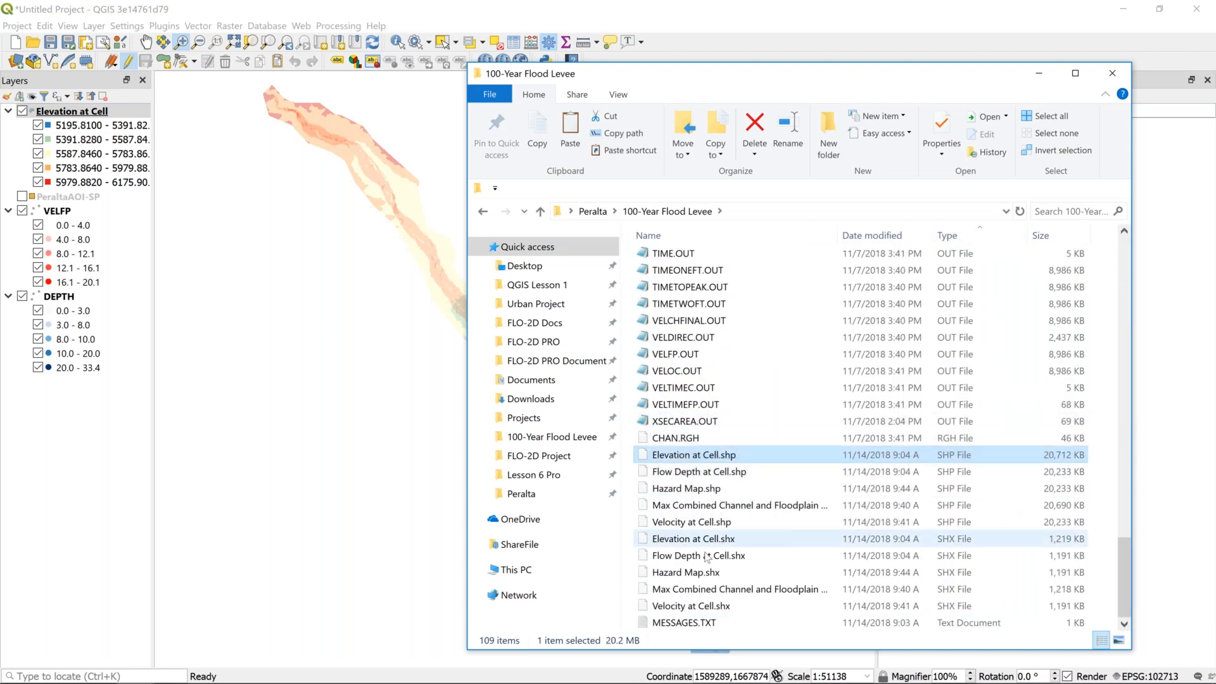
{"action": "left_click", "coordinate": [690, 608], "text": "shift"}
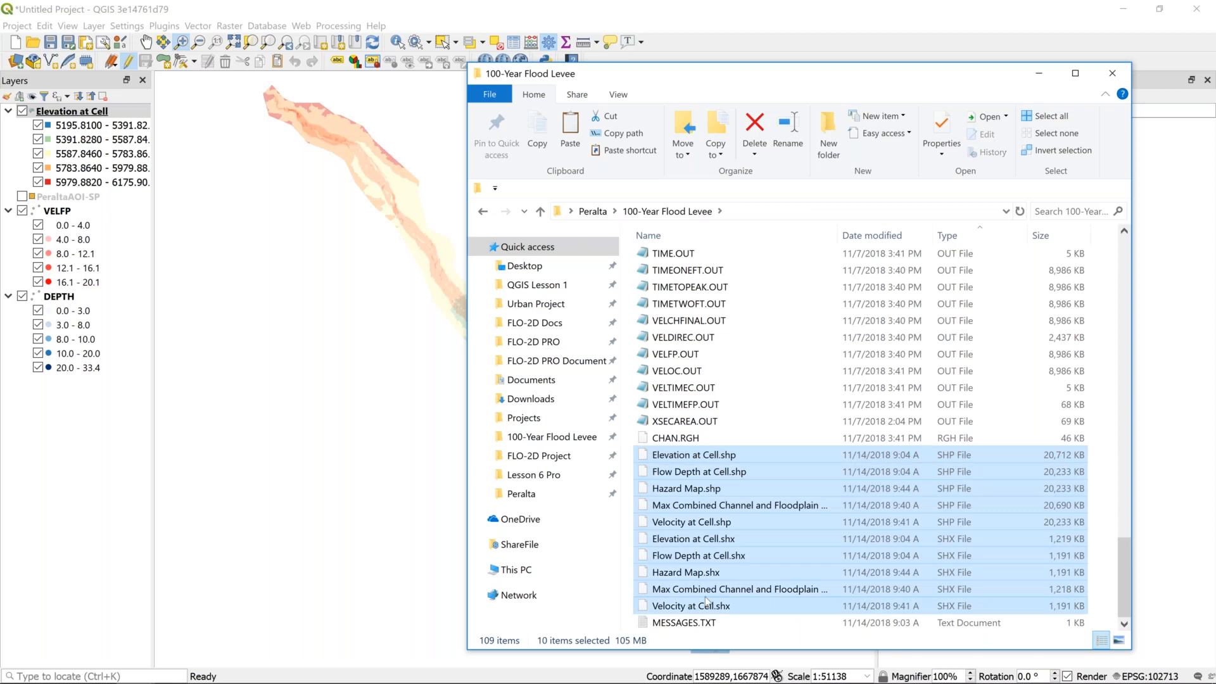
{"action": "left_click", "coordinate": [698, 523]}
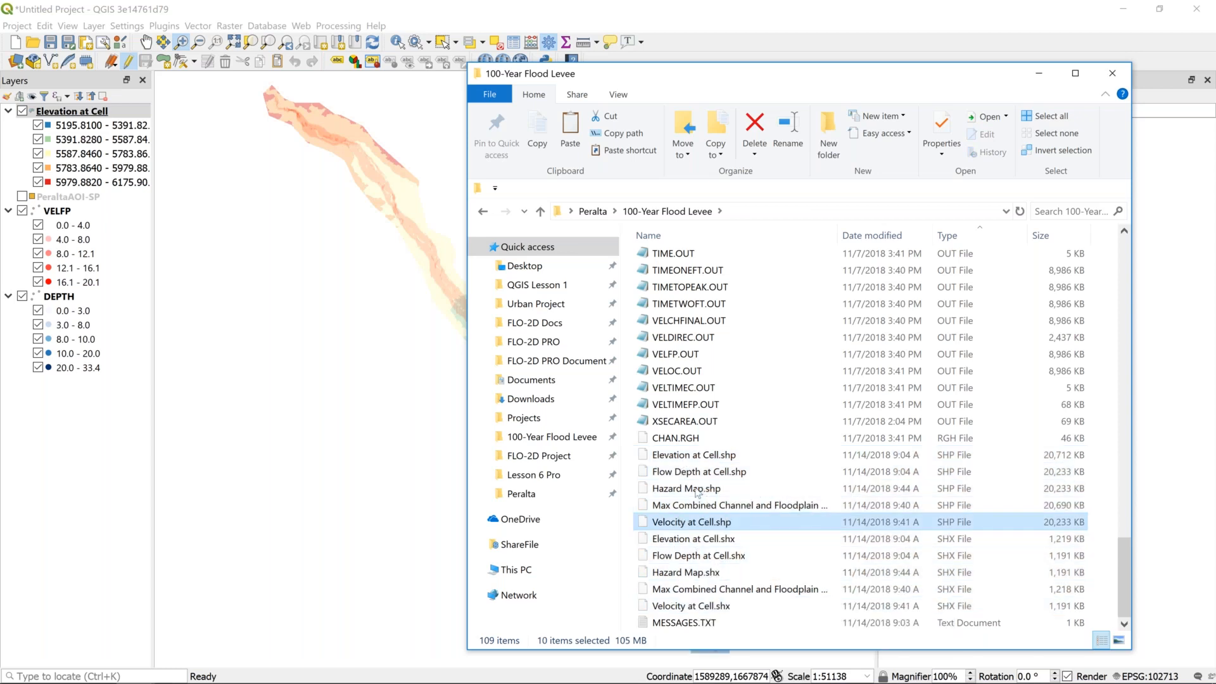
{"action": "left_click", "coordinate": [703, 456], "text": "shift"}
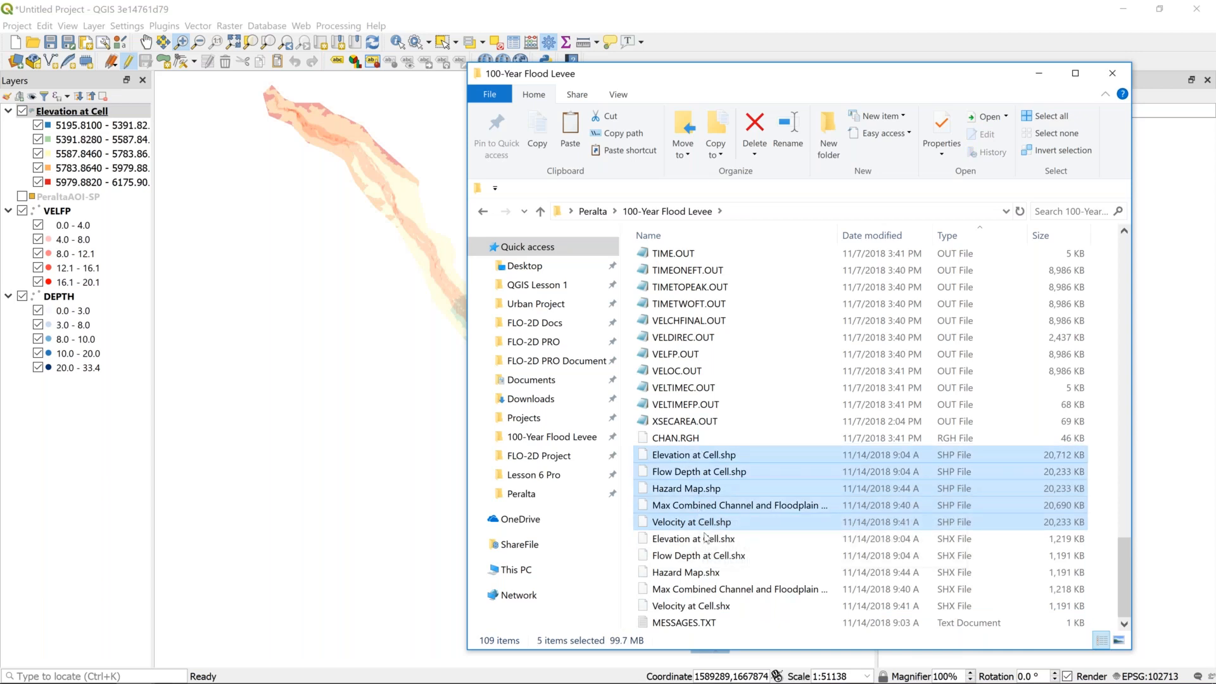
{"action": "left_click", "coordinate": [704, 556]}
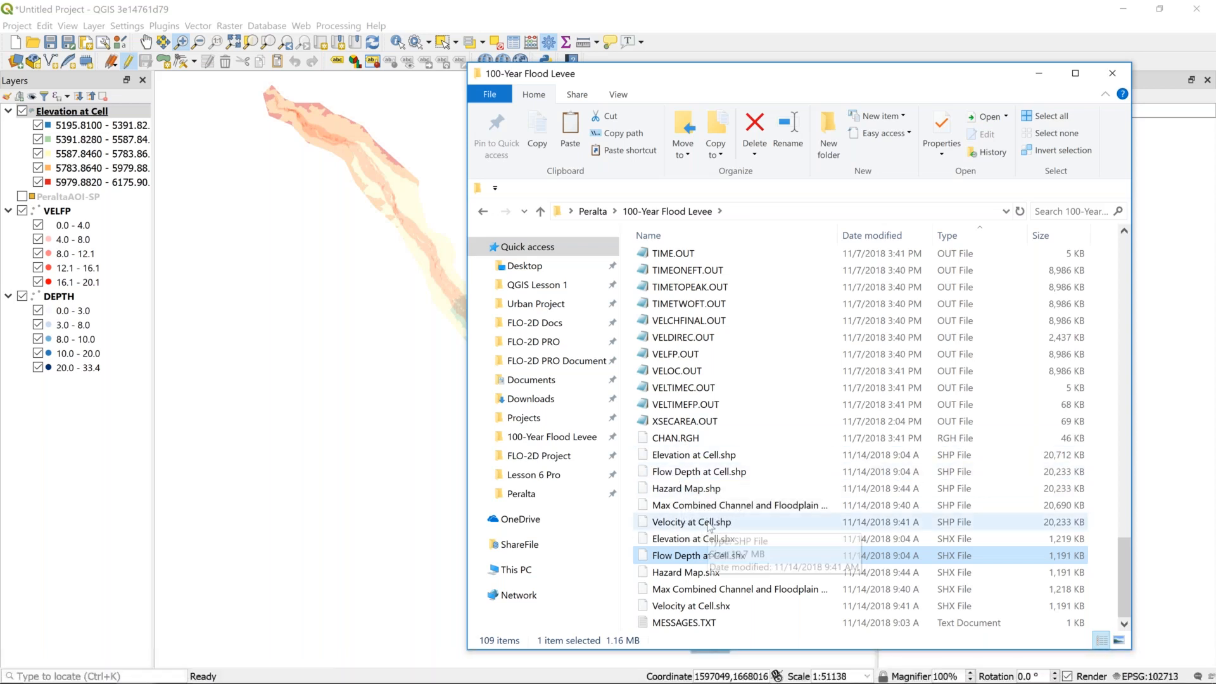
- Close FLO-2D Mapper Pro and add Hazard Map.shp from the 100-Year Flood Levee folder to the QGIS project
{"action": "left_click", "coordinate": [410, 671]}
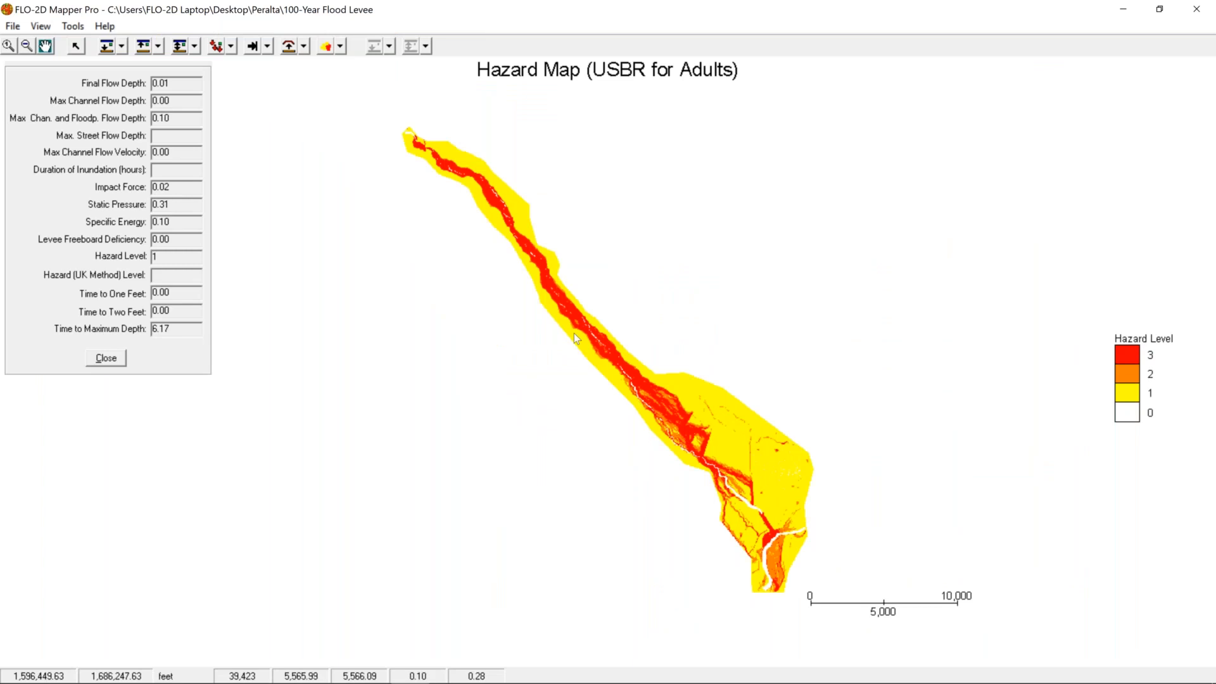
{"action": "left_click", "coordinate": [1197, 13]}
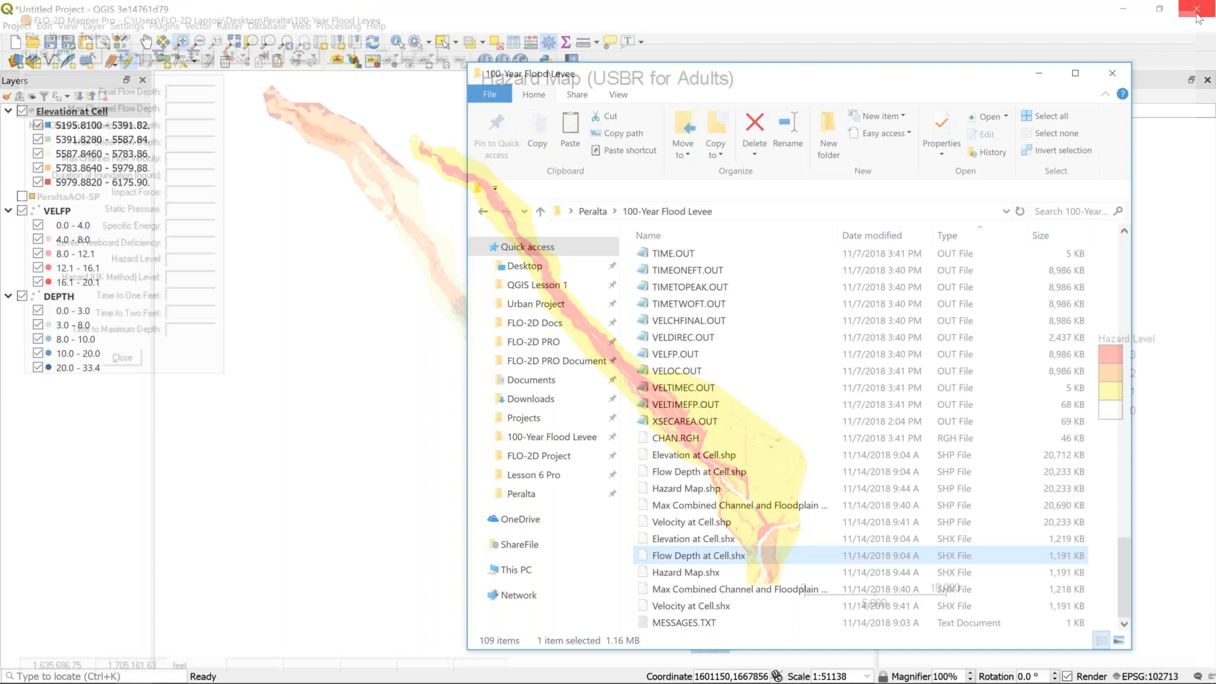
{"action": "left_click", "coordinate": [675, 489]}
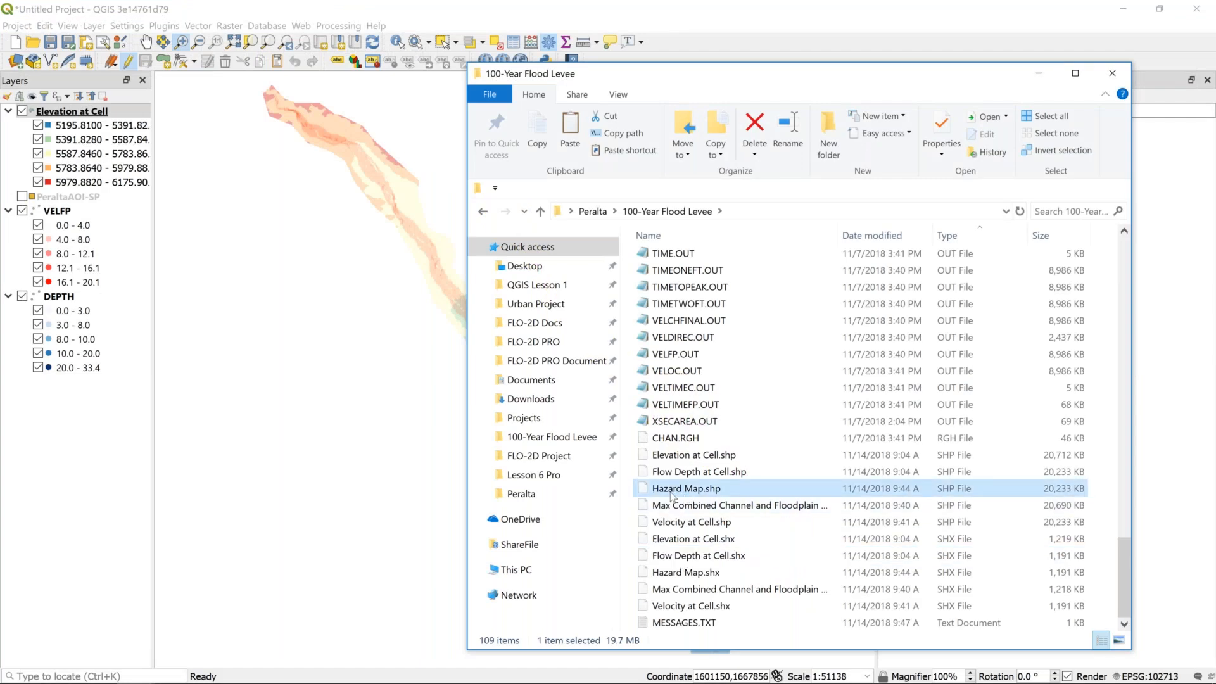
{"action": "left_click_drag", "start_coordinate": [672, 494], "coordinate": [382, 482]}
{"action": "left_click", "coordinate": [1042, 75]}
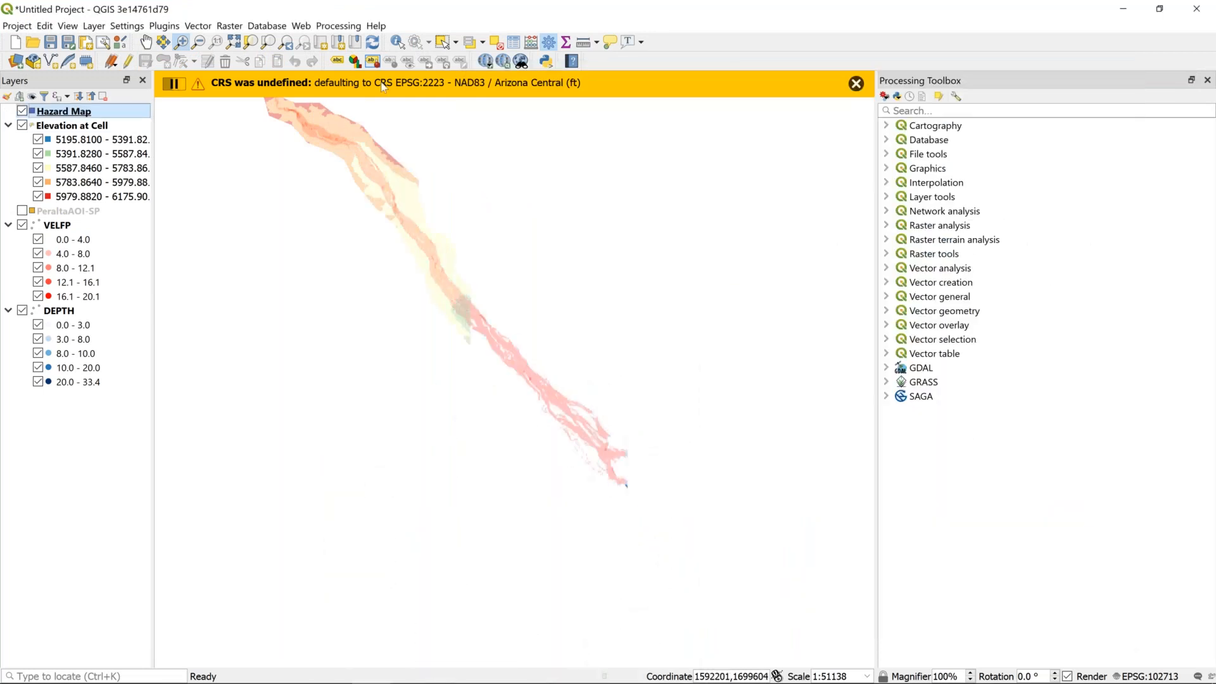
- Assign the NAD_1983_StatePlane_New_Mexico_Central_FIPS_3002_Feet coordinate system (EPSG:102713) to the Hazard Map layer
{"action": "right_click", "coordinate": [71, 116]}
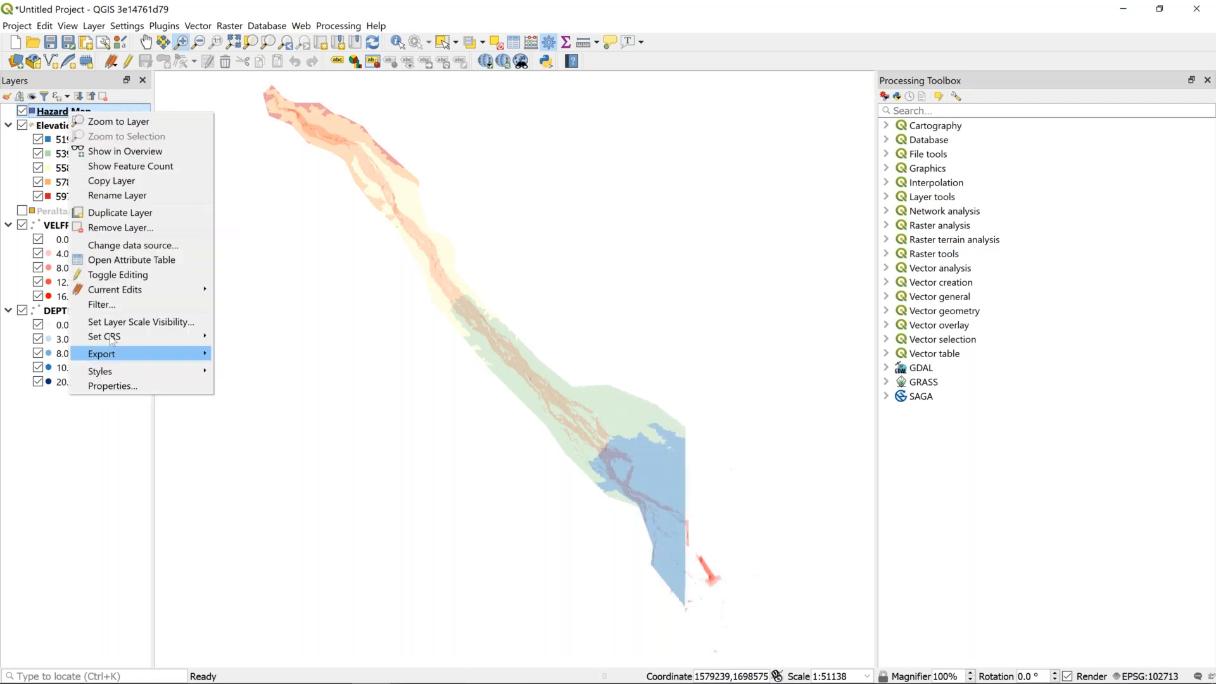
{"action": "mouse_move", "coordinate": [112, 338]}
{"action": "left_click", "coordinate": [270, 337]}
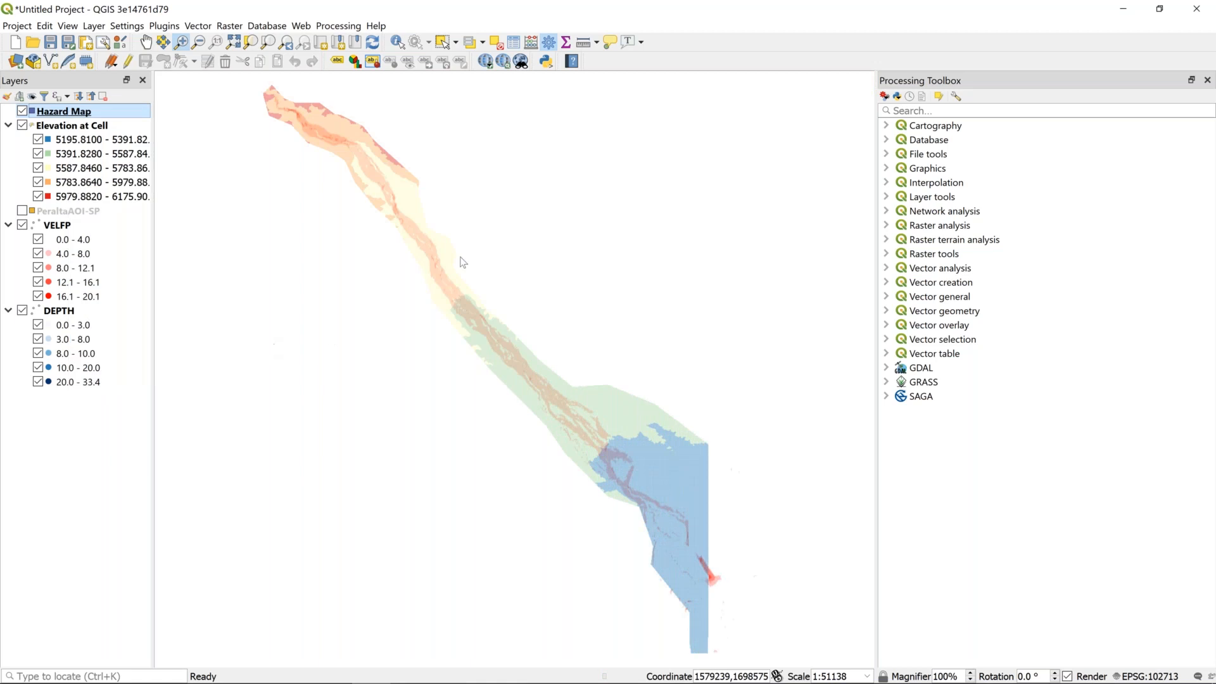
{"action": "left_click", "coordinate": [100, 145]}
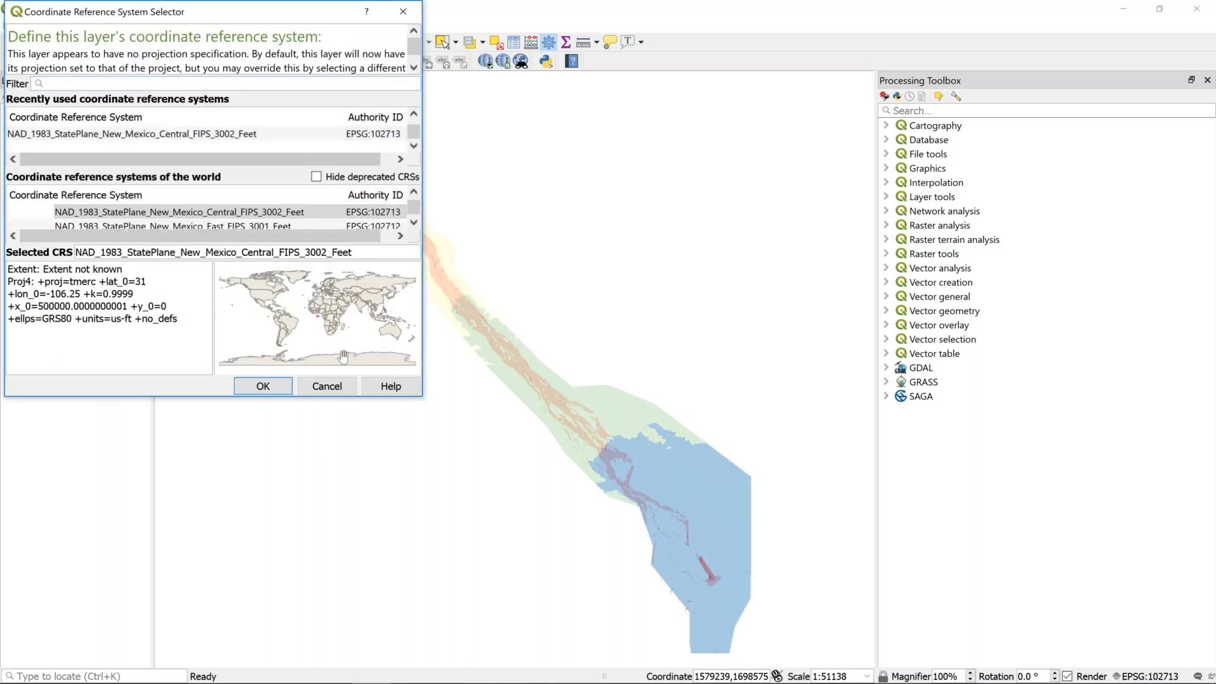
{"action": "left_click", "coordinate": [272, 393]}
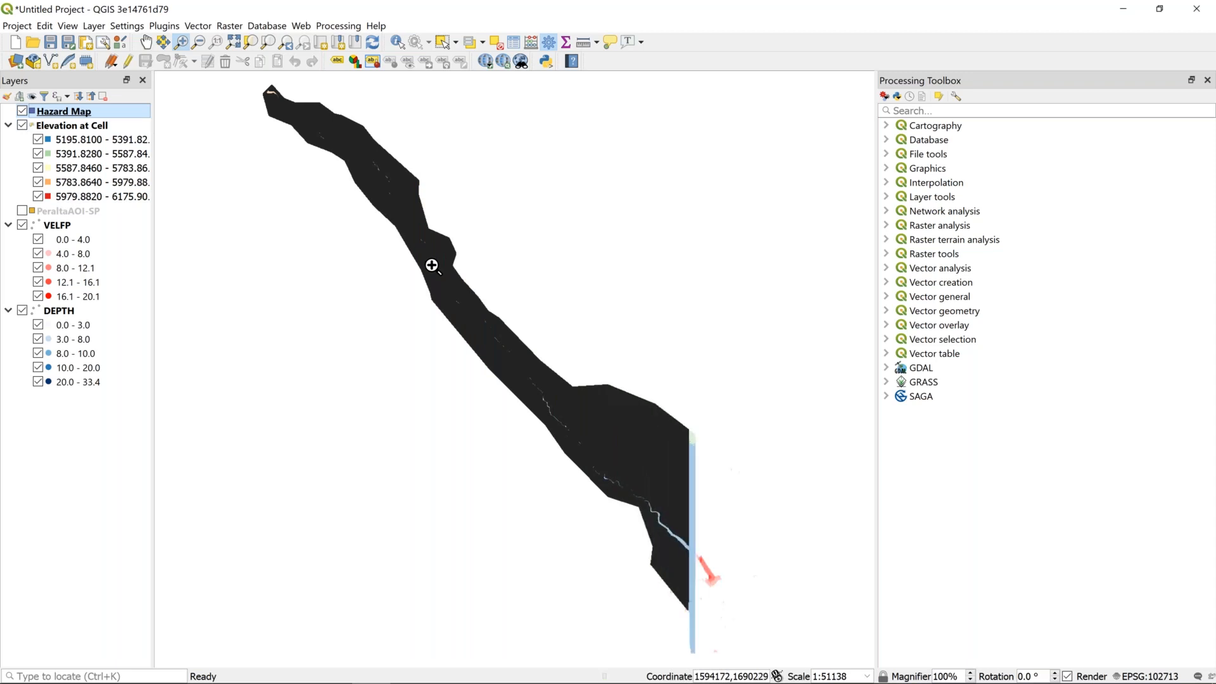
- Remove the polygon outlines of the Hazard Map layer by setting its simple fill's stroke style to No Pen
{"action": "double_click", "coordinate": [48, 114]}
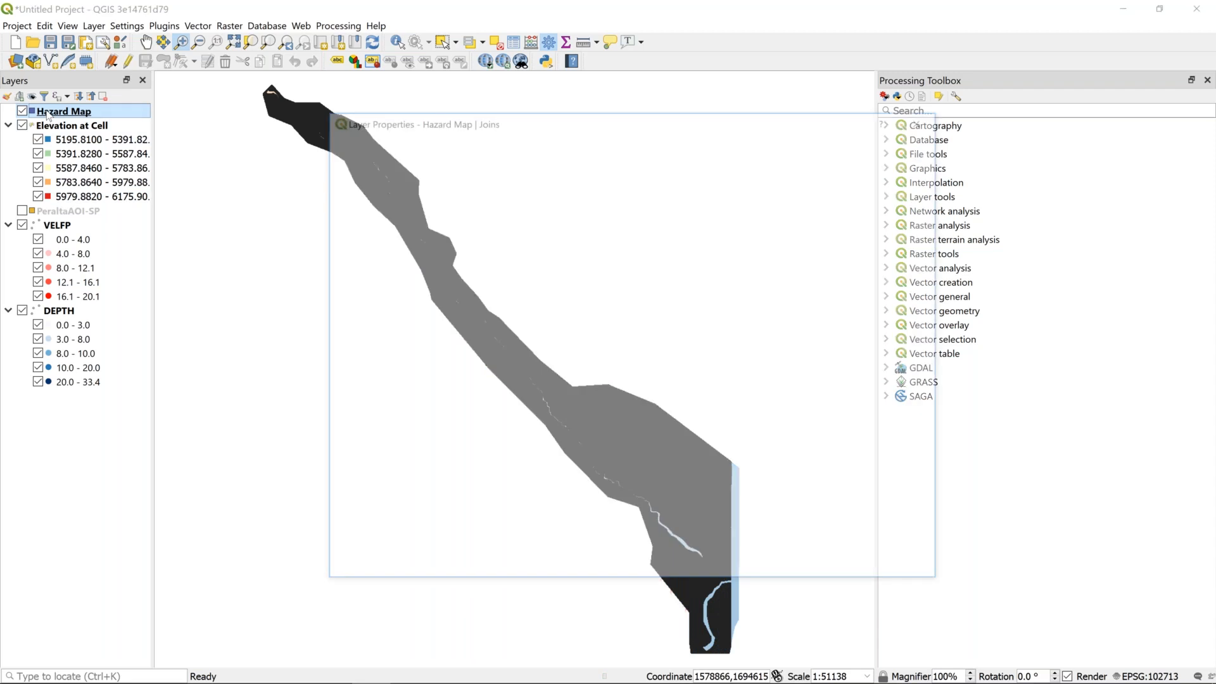
{"action": "left_click", "coordinate": [351, 188]}
{"action": "left_click", "coordinate": [460, 173]}
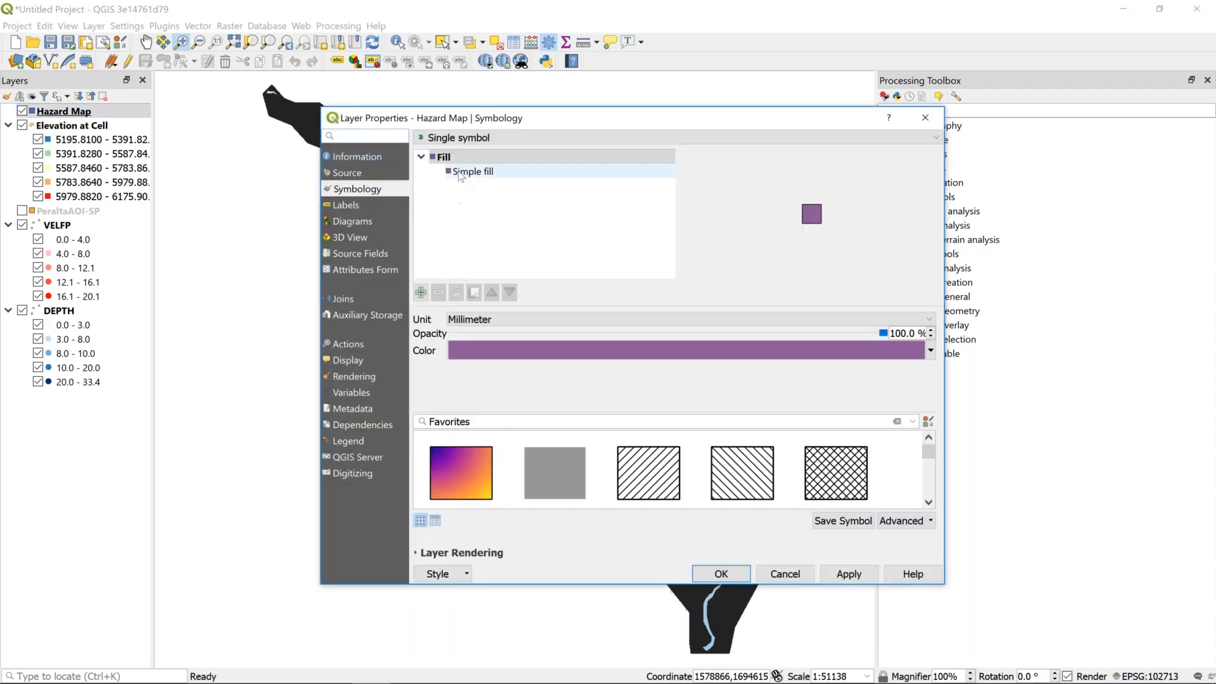
{"action": "left_click", "coordinate": [504, 453]}
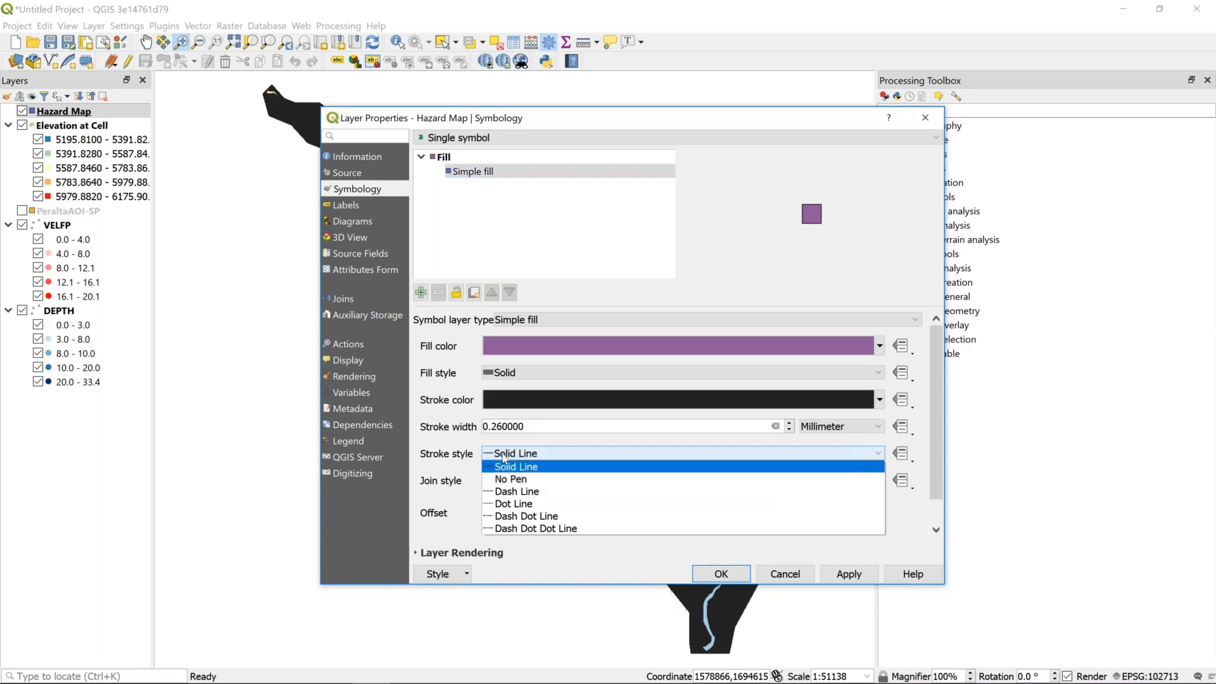
{"action": "left_click", "coordinate": [505, 476]}
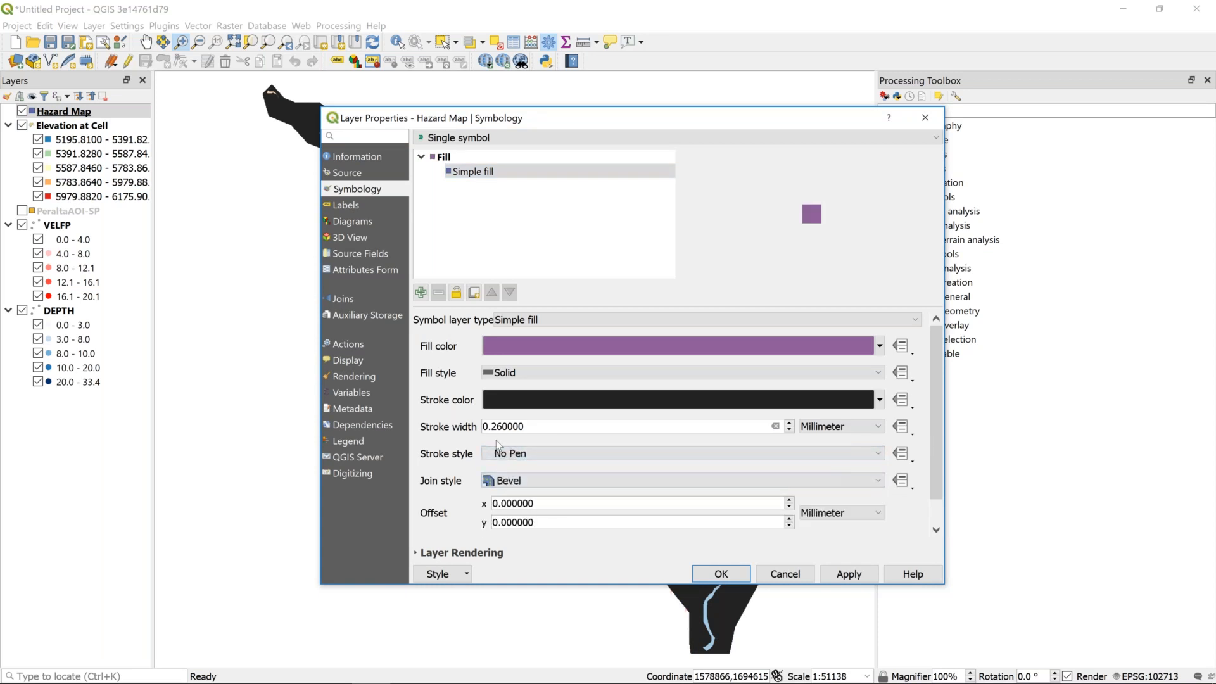
{"action": "left_click", "coordinate": [468, 174]}
- Style the Hazard Map layer with Graduated symbology on the Var column, using the OrRd color ramp
{"action": "left_click", "coordinate": [467, 139]}
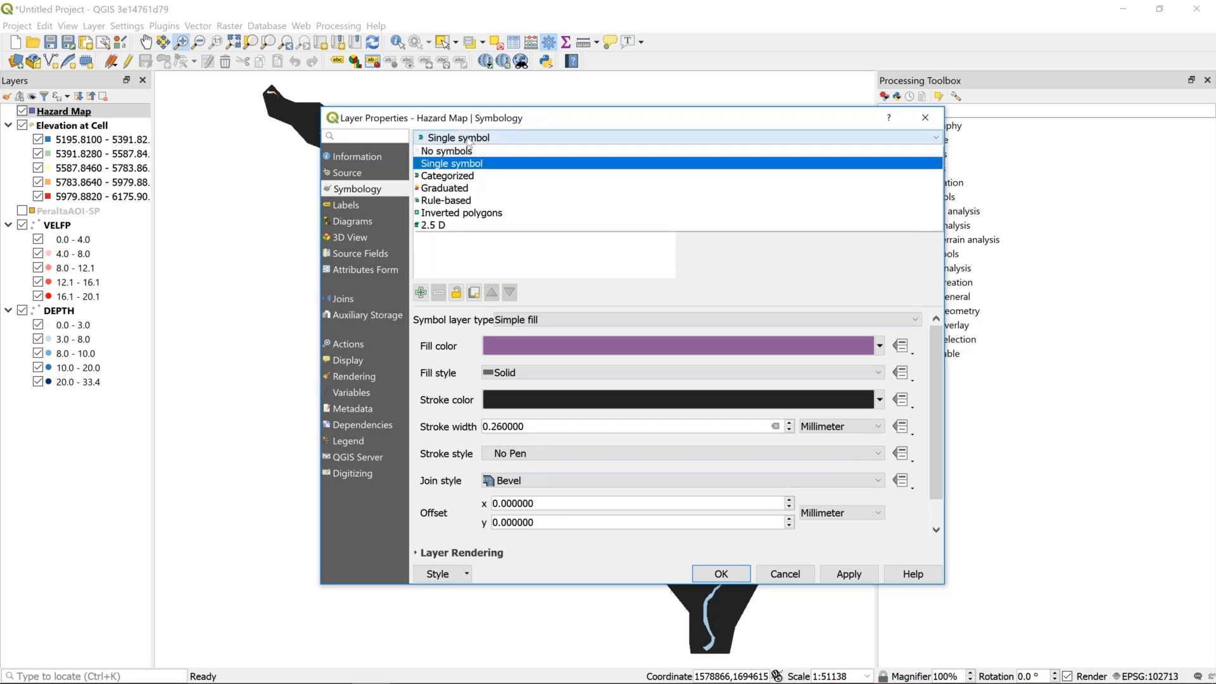
{"action": "left_click", "coordinate": [463, 188]}
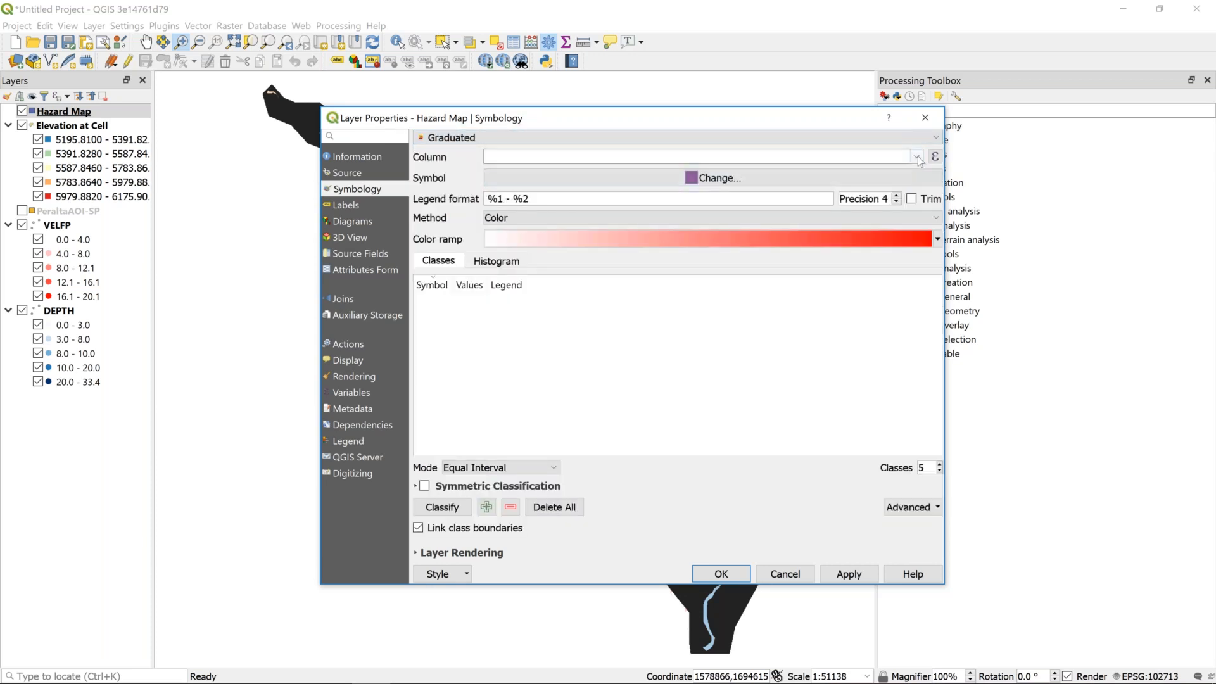
{"action": "left_click", "coordinate": [917, 157]}
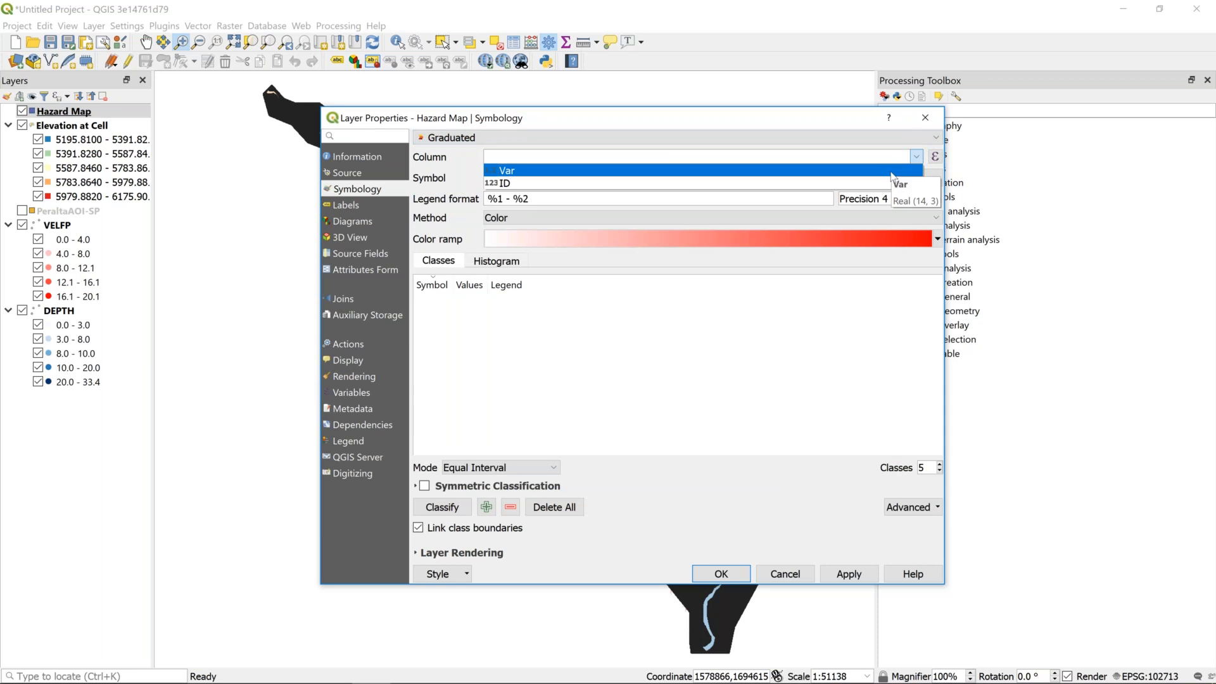
{"action": "left_click", "coordinate": [891, 171]}
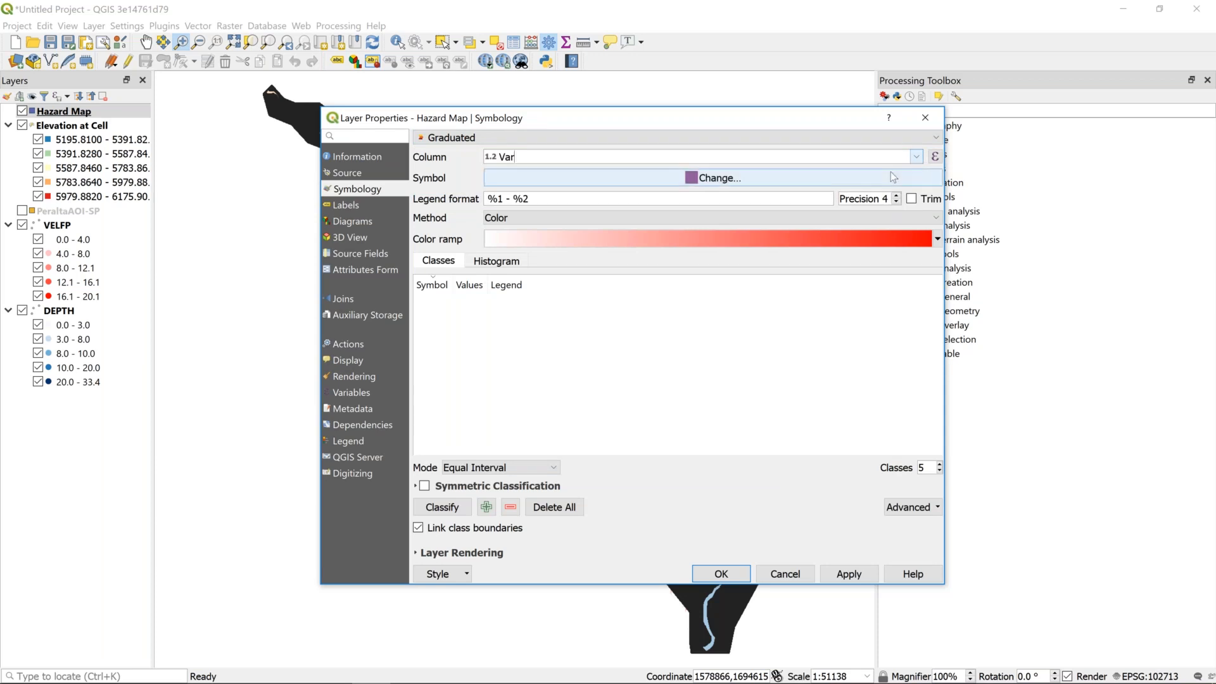
{"action": "left_click", "coordinate": [937, 239]}
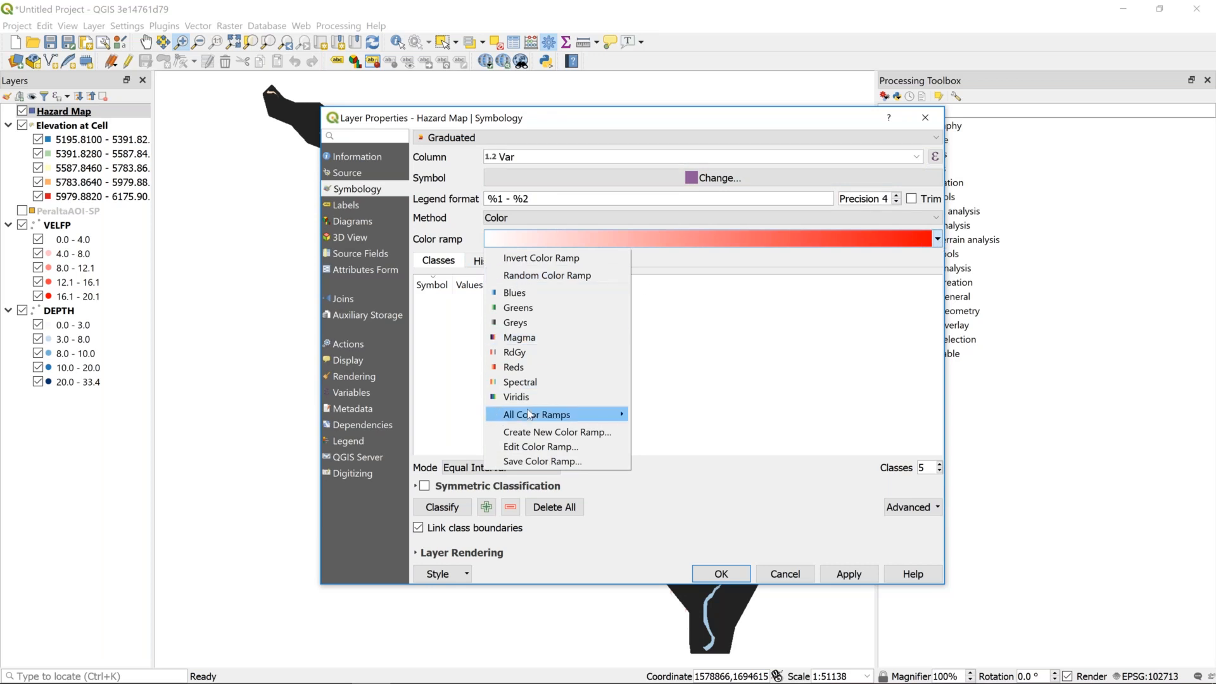
{"action": "mouse_move", "coordinate": [528, 414]}
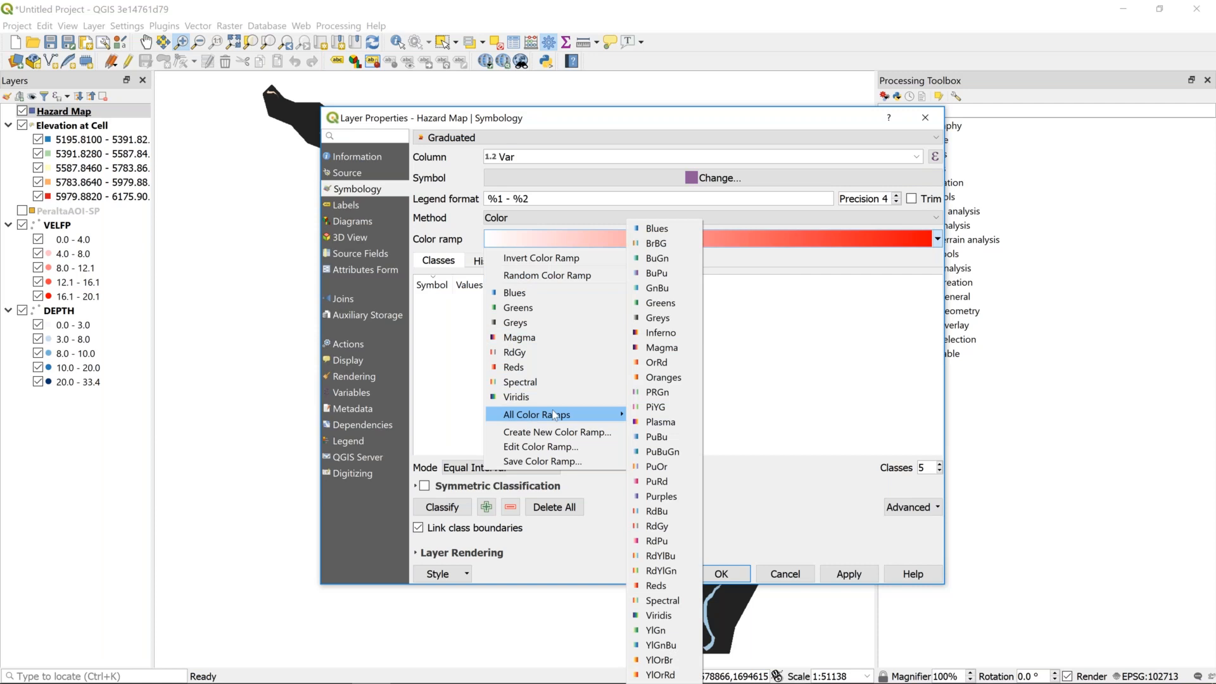
{"action": "left_click", "coordinate": [656, 363]}
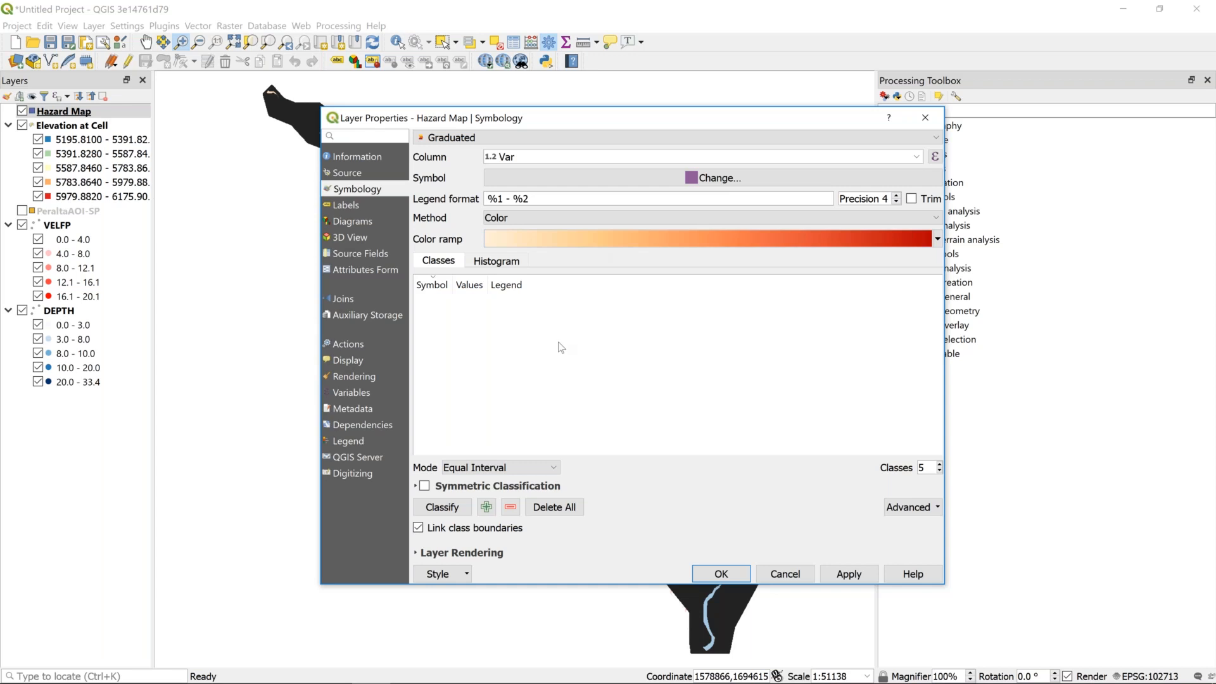
- Classify the Var values into 3 equal-interval classes with a legend precision of 2
{"action": "left_click", "coordinate": [454, 508]}
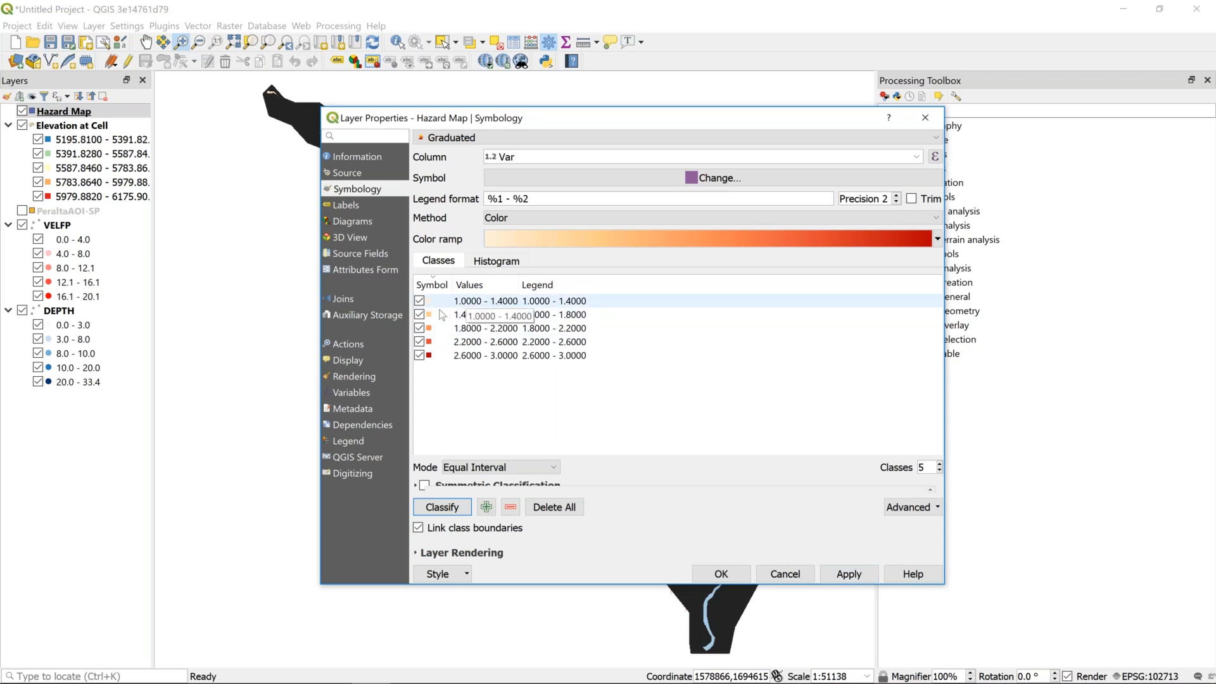
{"action": "left_click", "coordinate": [925, 468]}
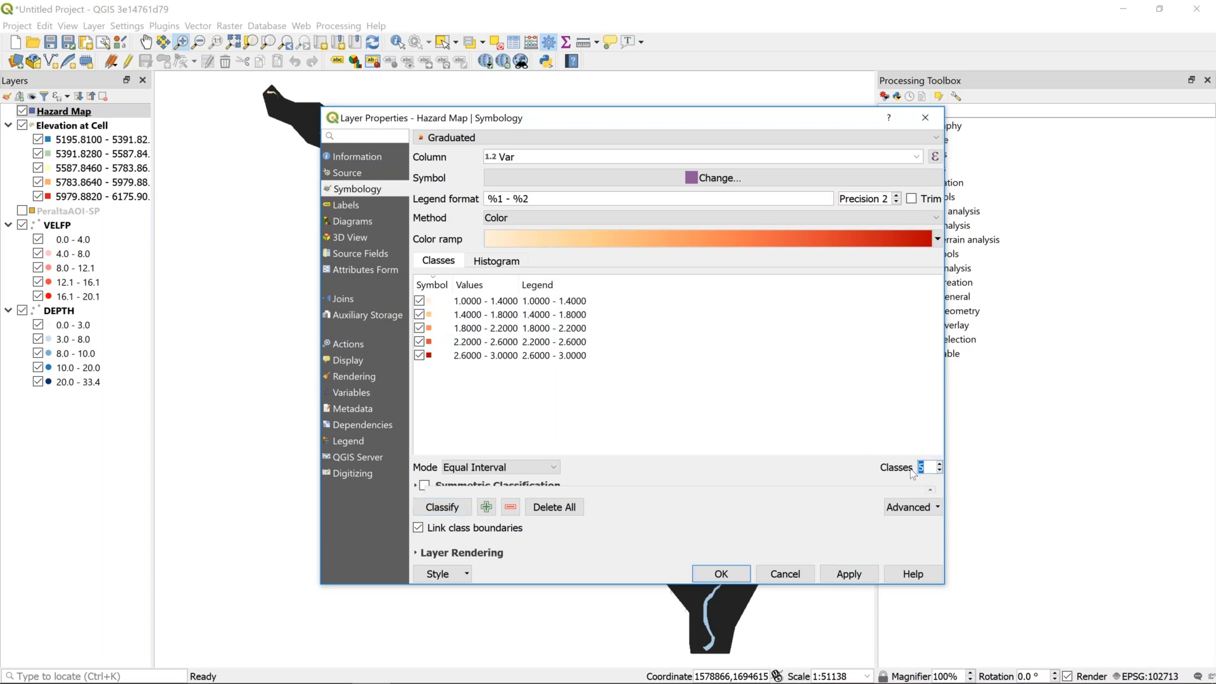
{"action": "type", "text": "3"}
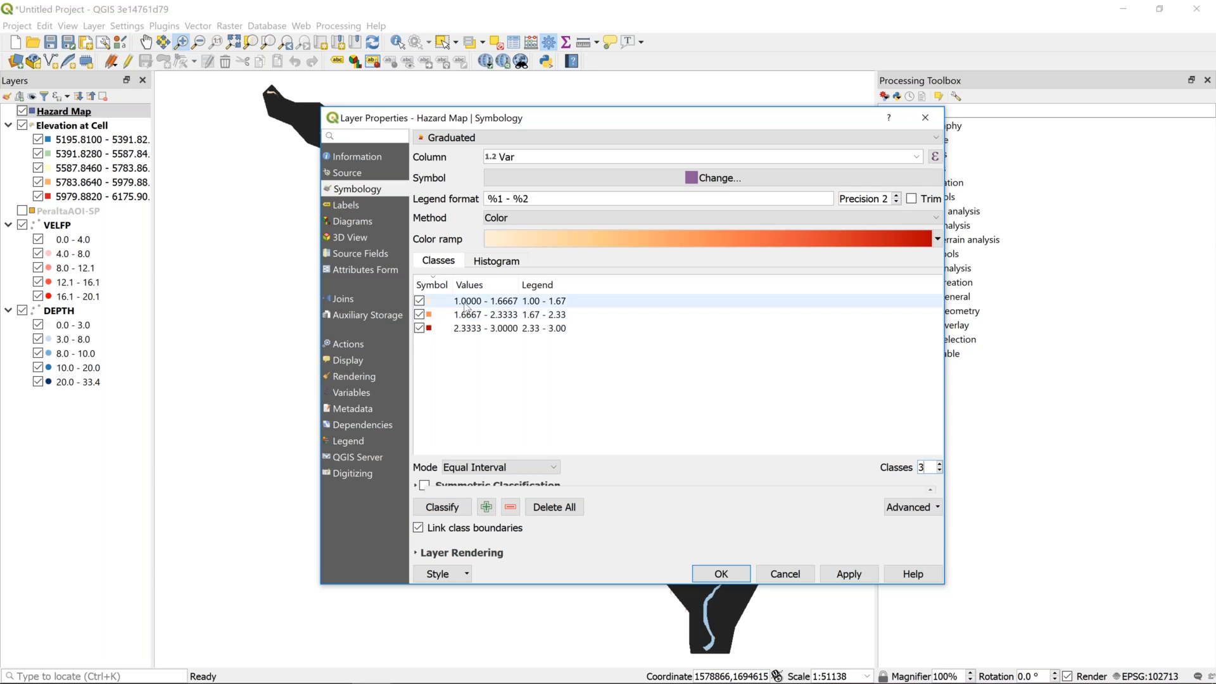
- Set the upper value of the first hazard class to 2
{"action": "left_click", "coordinate": [500, 304]}
{"action": "double_click", "coordinate": [502, 306]}
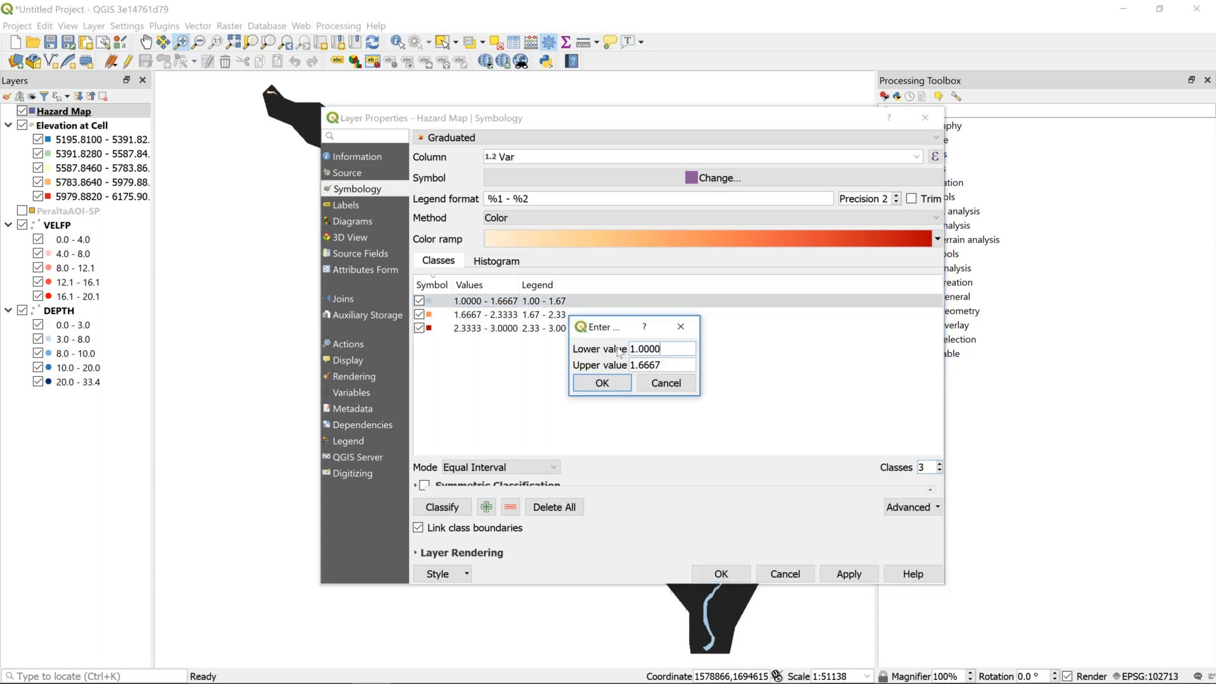
{"action": "left_click_drag", "start_coordinate": [676, 369], "coordinate": [577, 370]}
{"action": "type", "text": "2"}
{"action": "left_click", "coordinate": [599, 382]}
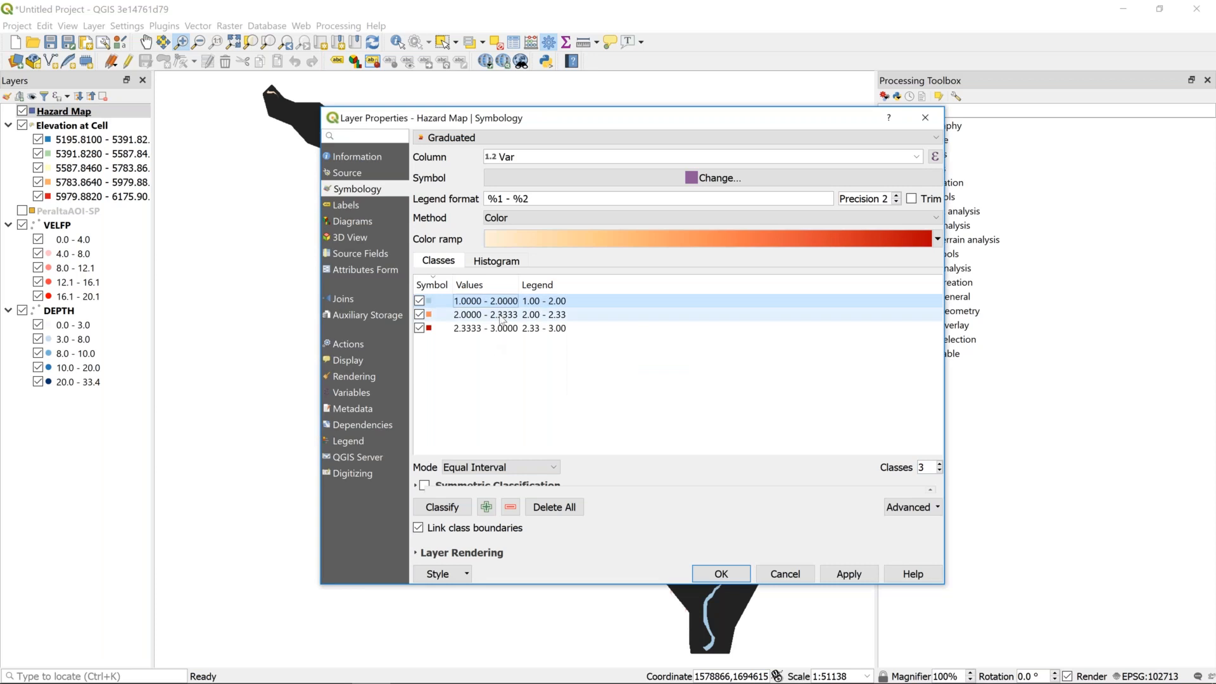
- Set the upper value of the second hazard class to 2.9
{"action": "left_click", "coordinate": [501, 316]}
{"action": "double_click", "coordinate": [501, 317]}
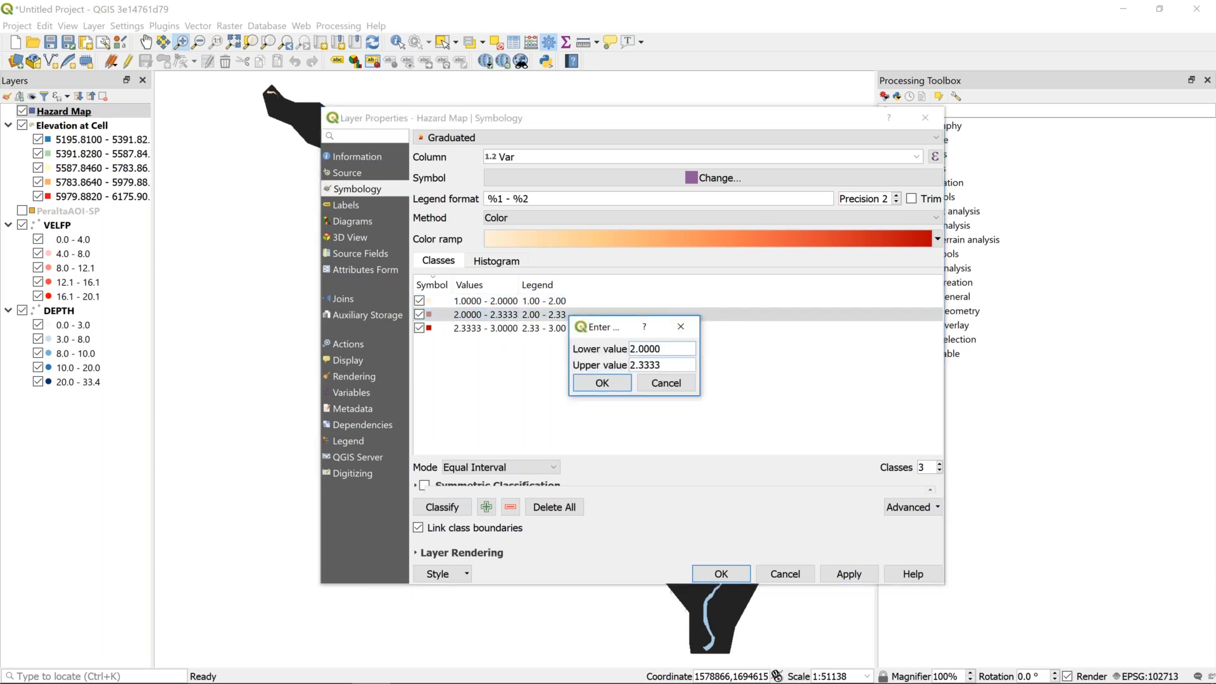
{"action": "double_click", "coordinate": [670, 364]}
{"action": "type", "text": "2.9"}
{"action": "left_click", "coordinate": [603, 382]}
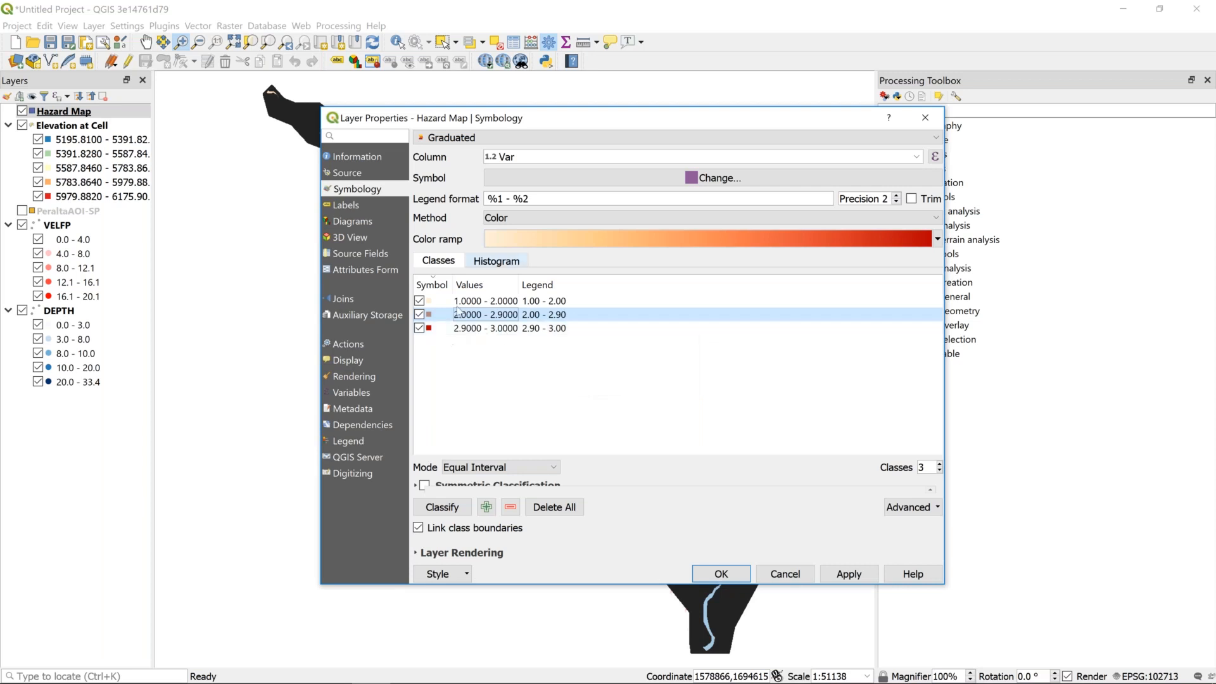
- Set the lower value of the first hazard class to 1.9 and apply the symbology to the layer
{"action": "left_click", "coordinate": [506, 302]}
{"action": "double_click", "coordinate": [511, 301]}
{"action": "left_click_drag", "start_coordinate": [668, 349], "coordinate": [580, 352]}
{"action": "type", "text": "1.9"}
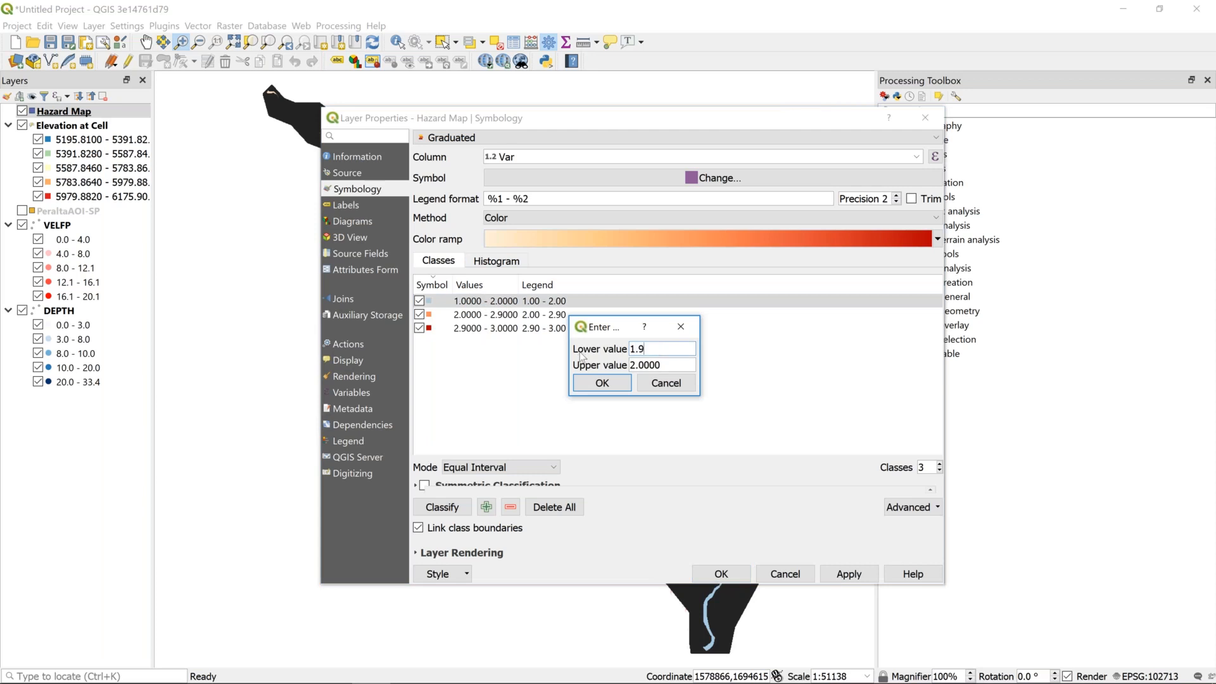
{"action": "left_click", "coordinate": [602, 383]}
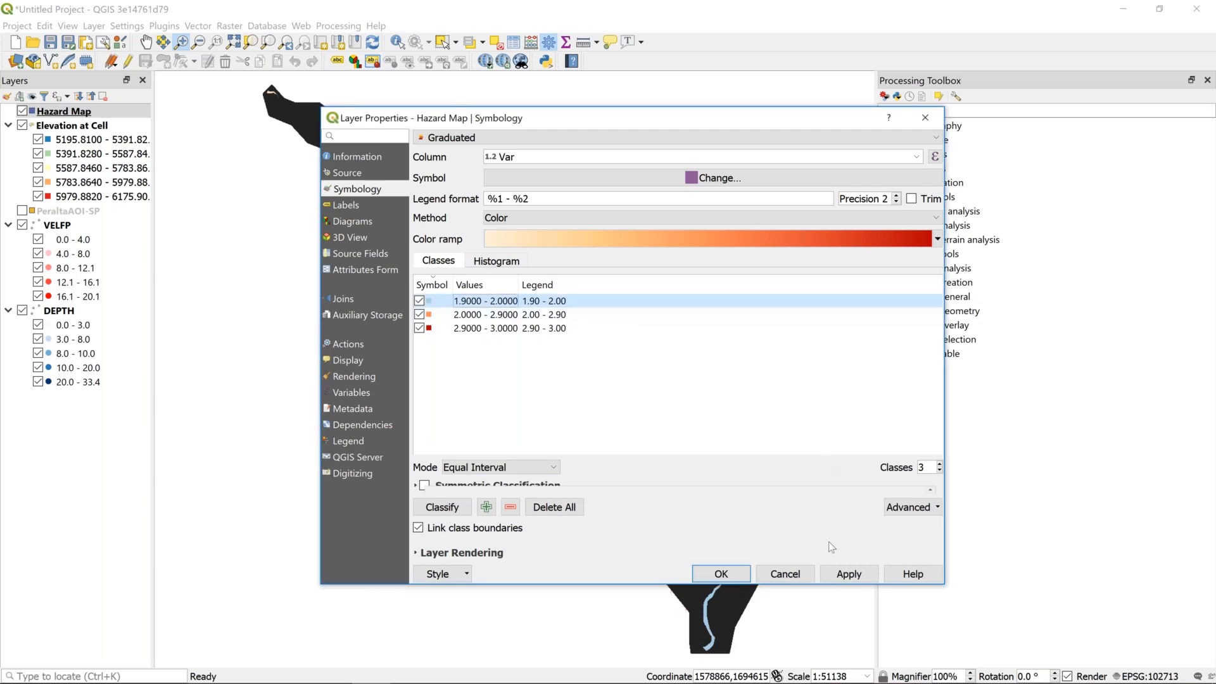
{"action": "left_click", "coordinate": [848, 573]}
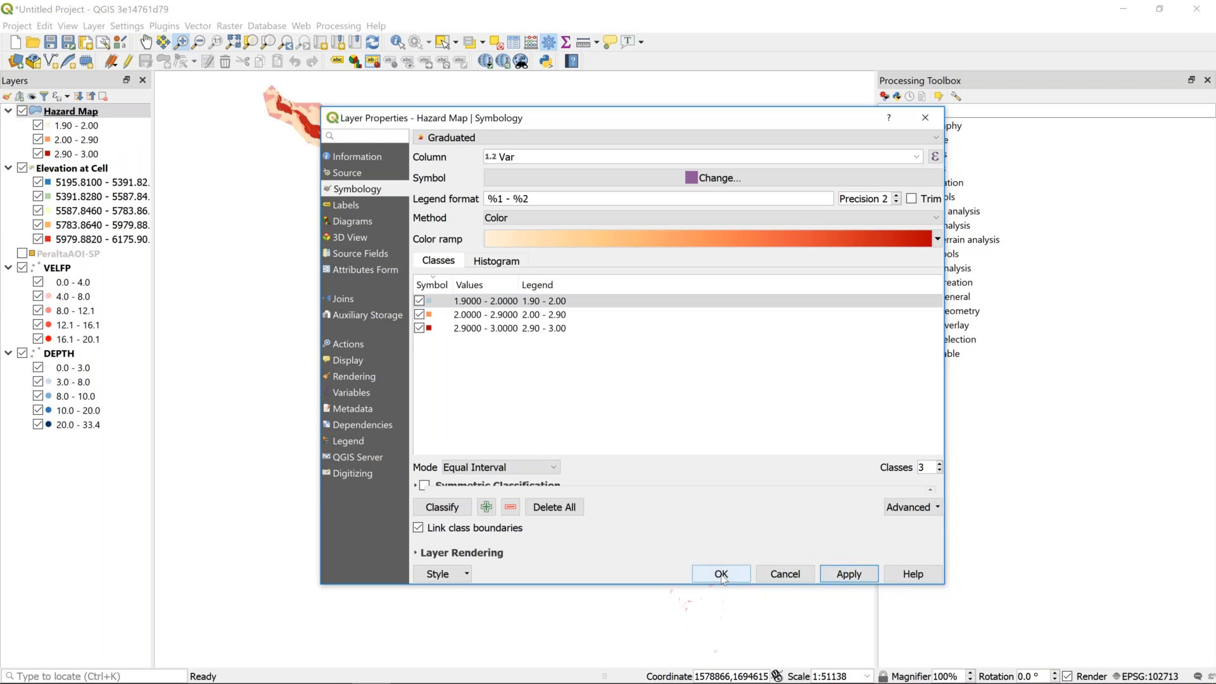
{"action": "left_click", "coordinate": [721, 575]}
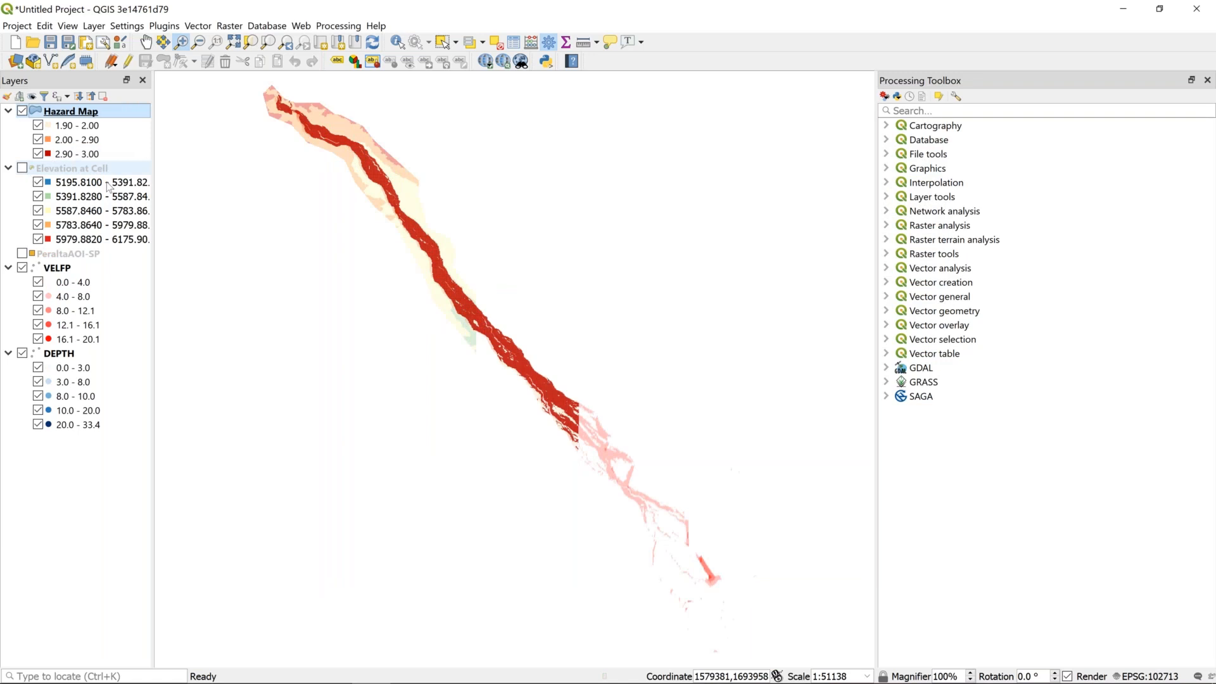
- Hide the Elevation at Cell, VELFP and DEPTH layers so only the Hazard Map is displayed
{"action": "left_click", "coordinate": [22, 168]}
{"action": "left_click", "coordinate": [22, 268]}
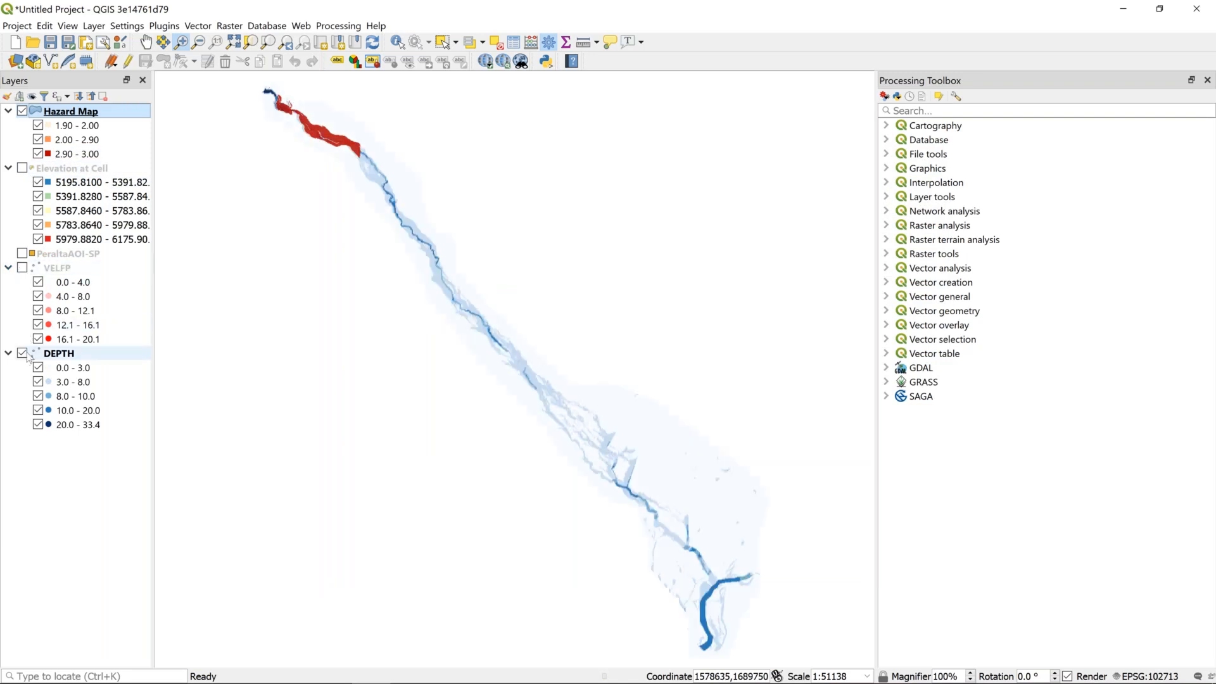
{"action": "left_click", "coordinate": [22, 353]}
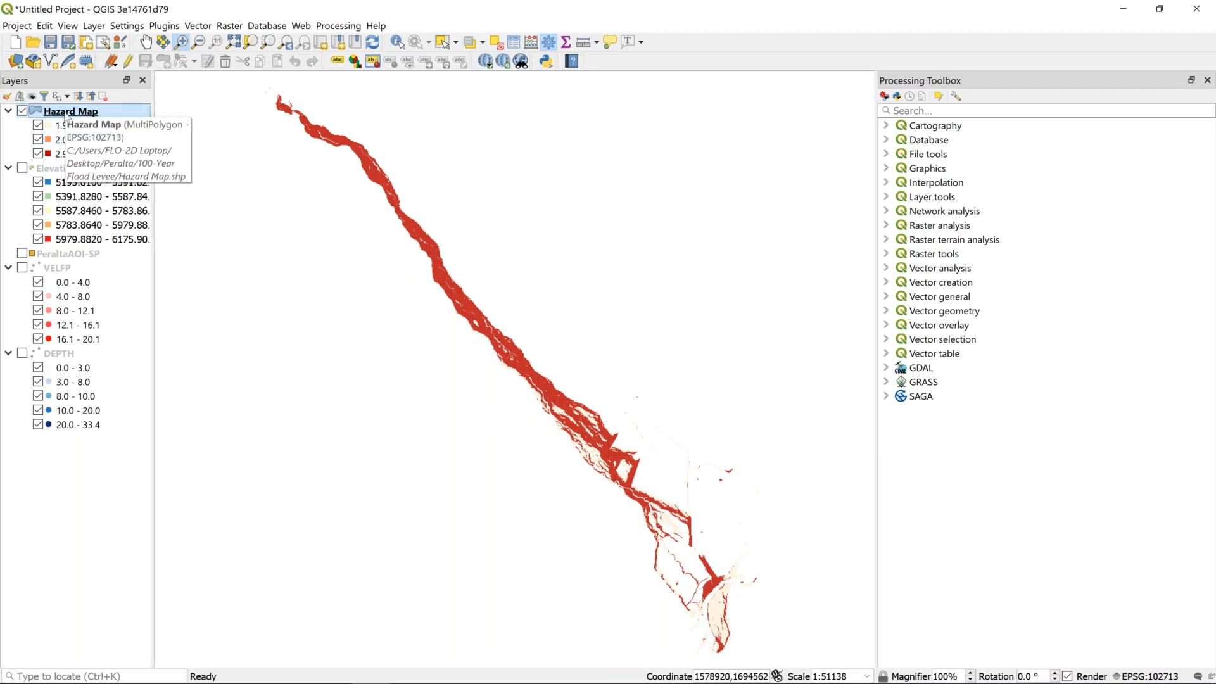
- Change the fill color of the 1.90 - 2.00 hazard class to yellow (#fef005)
{"action": "double_click", "coordinate": [52, 127]}
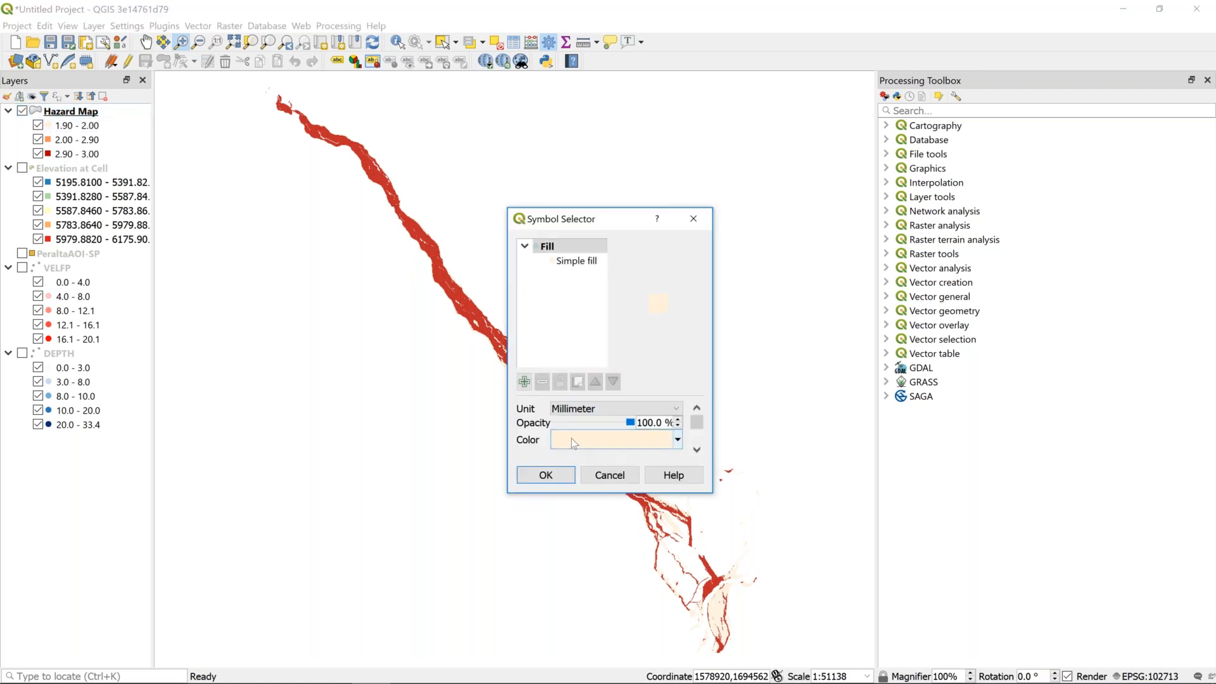
{"action": "left_click", "coordinate": [571, 439]}
{"action": "left_click_drag", "start_coordinate": [785, 389], "coordinate": [627, 390]}
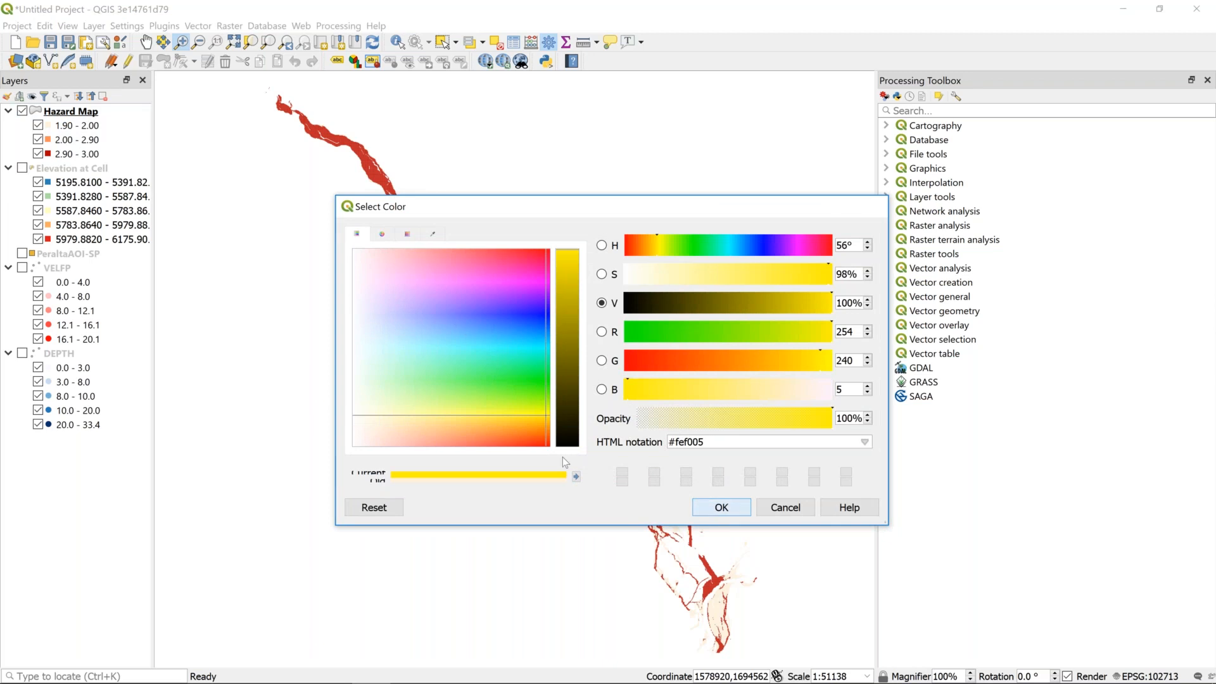
{"action": "left_click", "coordinate": [714, 510]}
{"action": "left_click", "coordinate": [544, 475]}
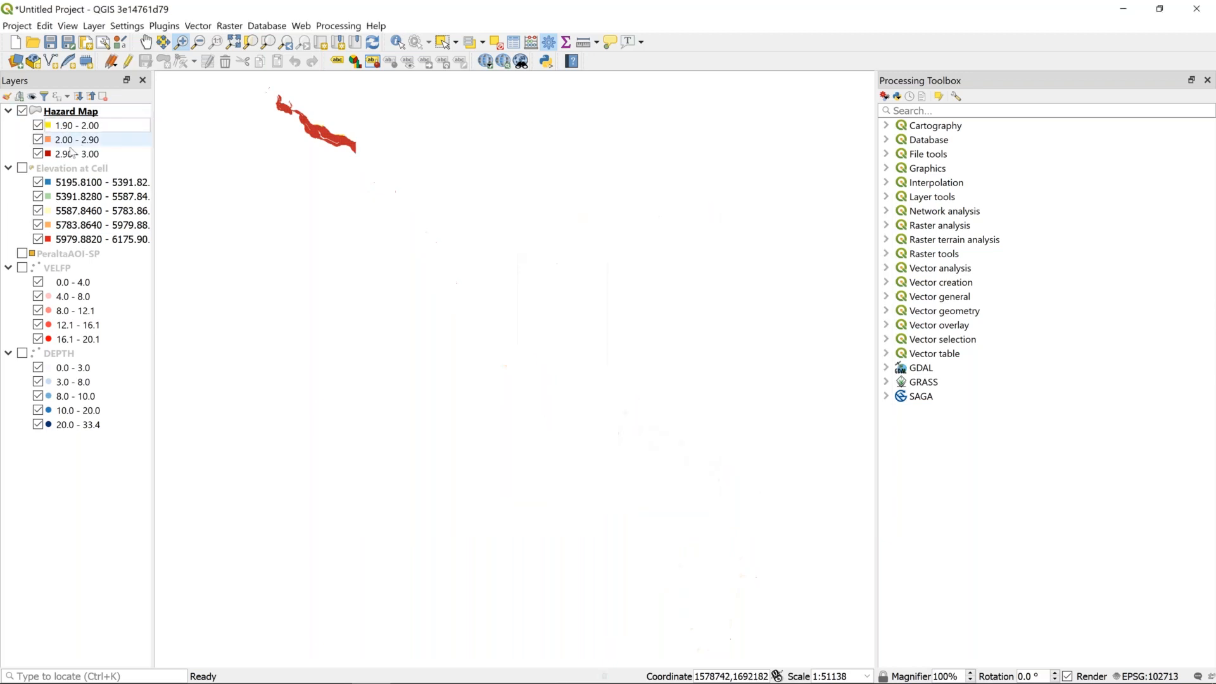
- Change the fill color of the 2.00 - 2.90 hazard class to a more saturated orange
{"action": "double_click", "coordinate": [76, 140]}
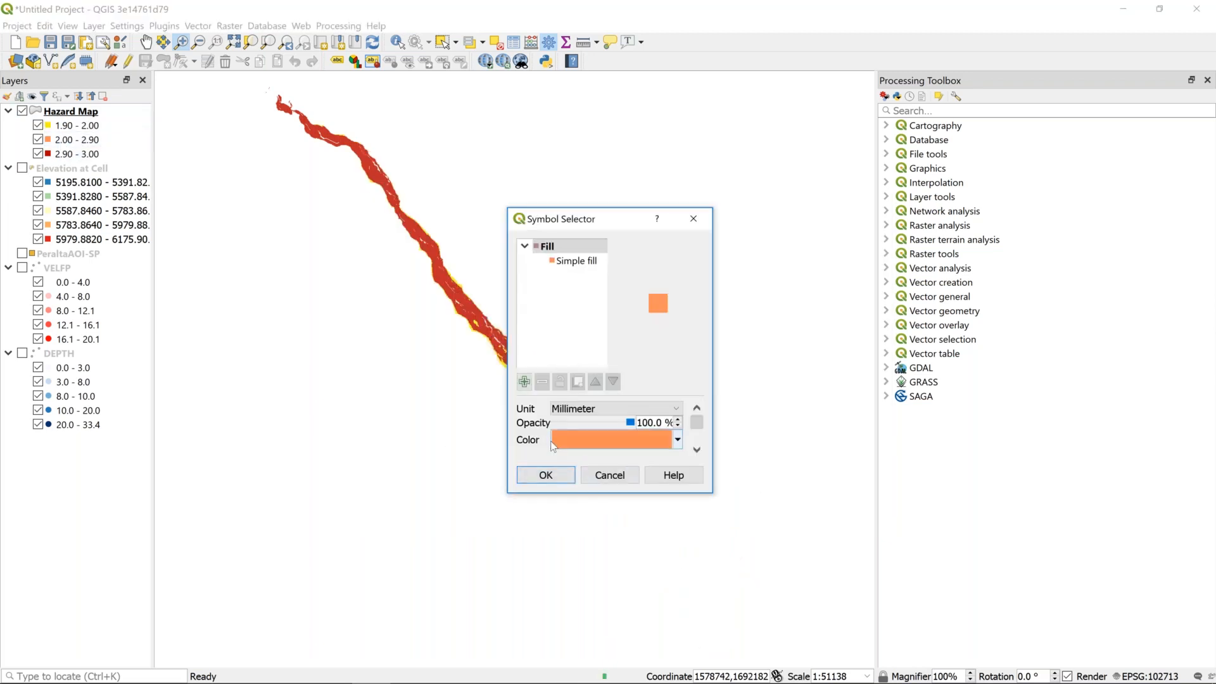
{"action": "left_click", "coordinate": [555, 445]}
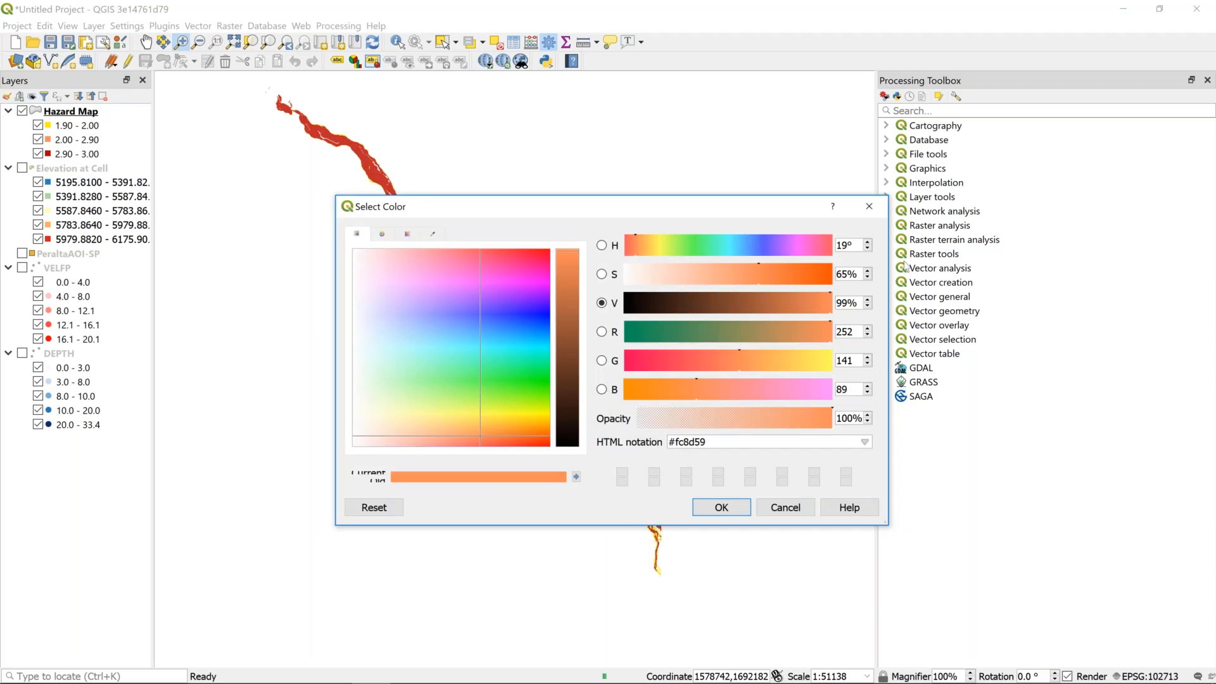
{"action": "left_click", "coordinate": [826, 273]}
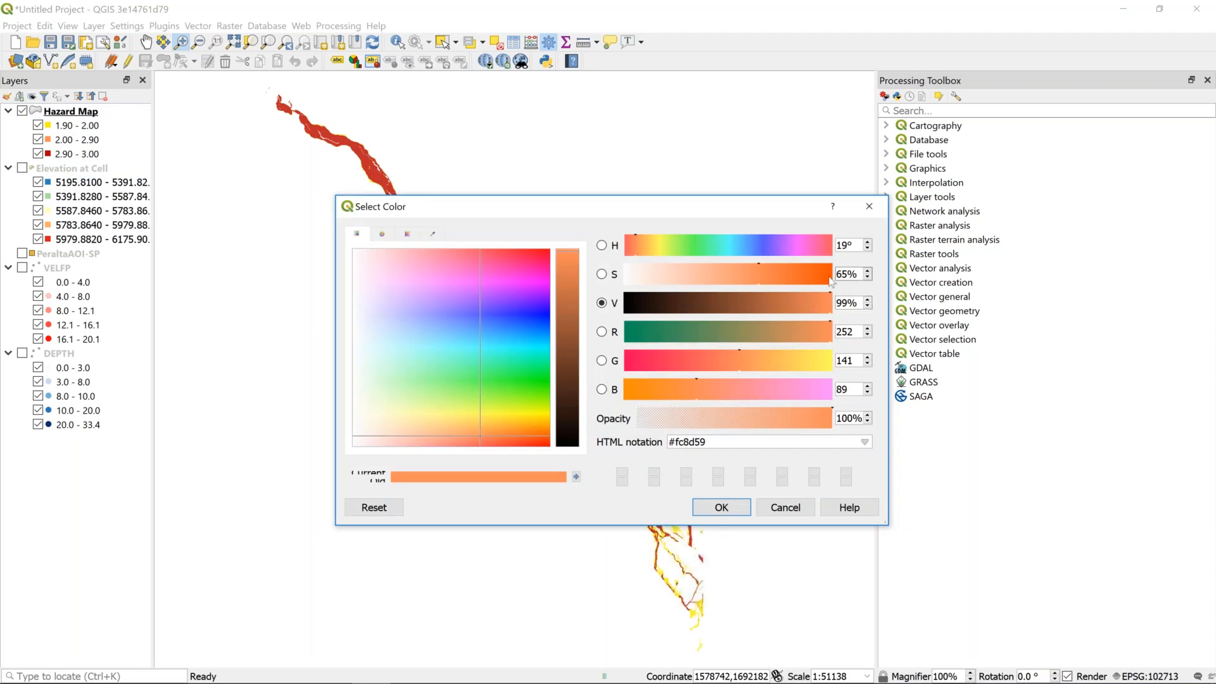
{"action": "left_click", "coordinate": [721, 507]}
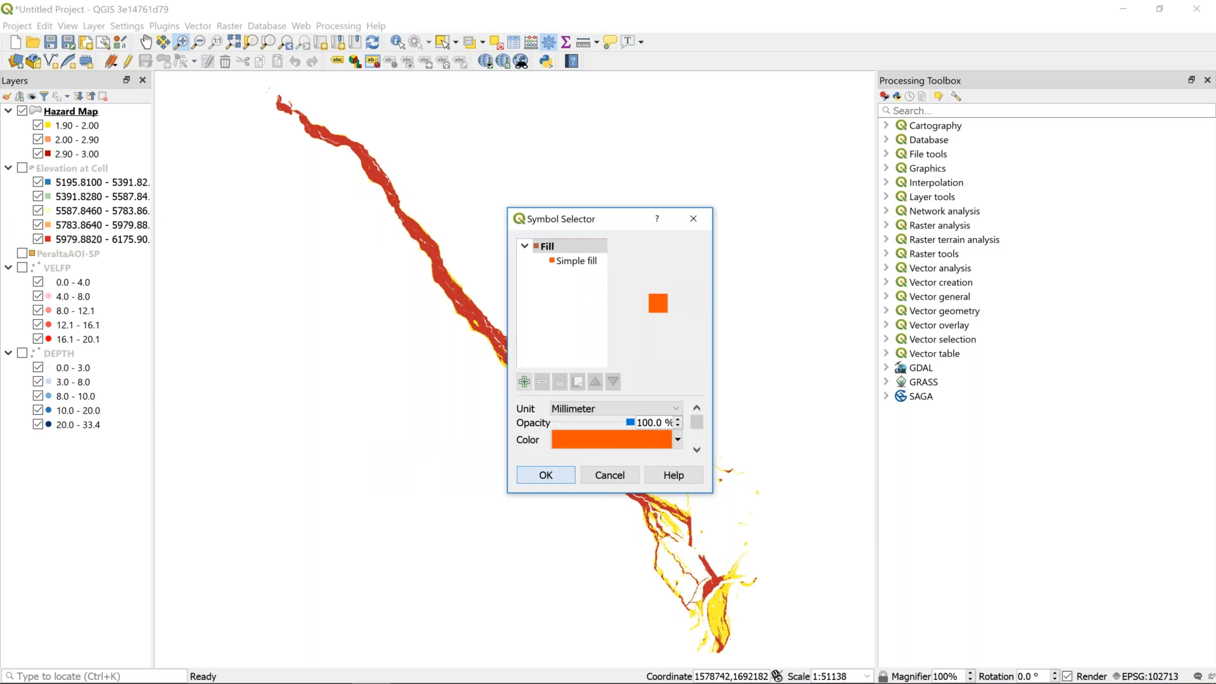
{"action": "left_click", "coordinate": [546, 475]}
- Change the fill color of the 2.90 - 3.00 hazard class to bright red with a red component of 255
{"action": "double_click", "coordinate": [68, 155]}
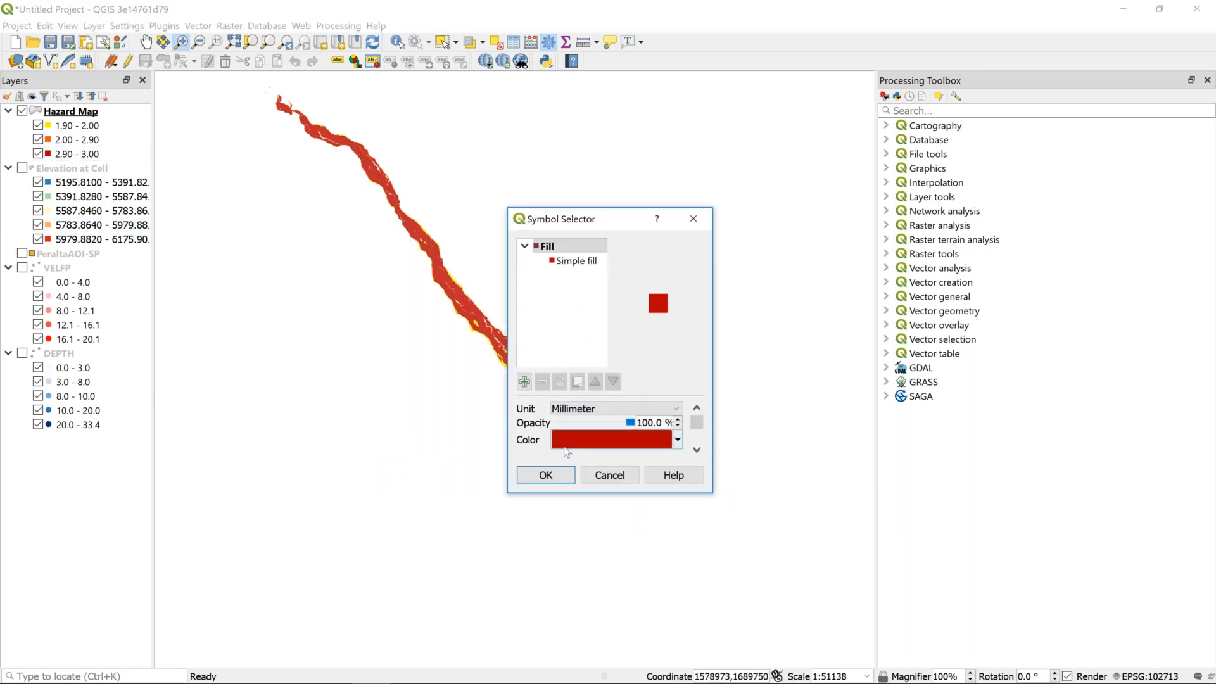
{"action": "left_click", "coordinate": [567, 446]}
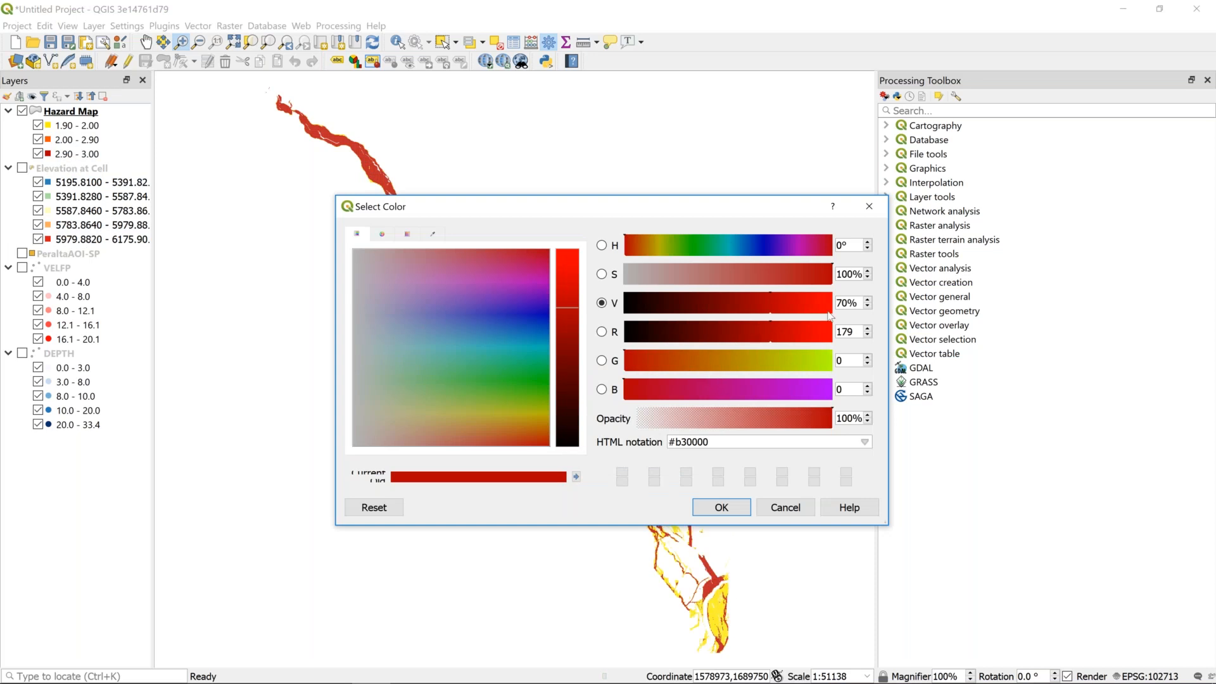
{"action": "left_click", "coordinate": [831, 335]}
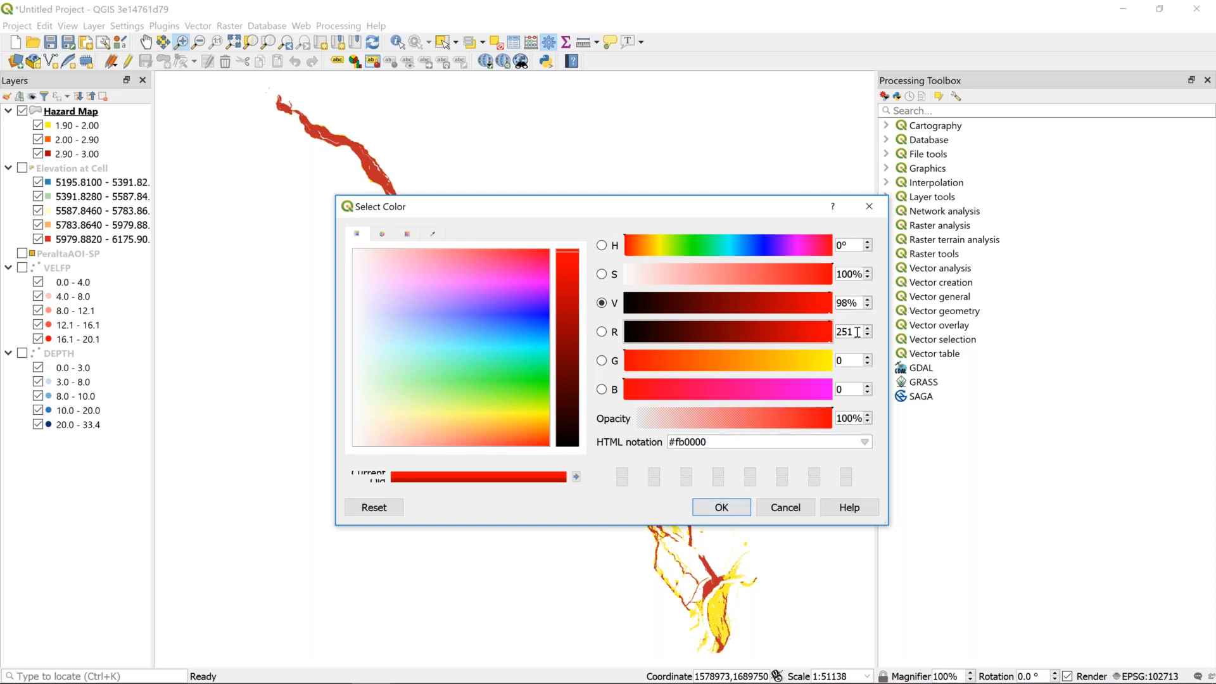
{"action": "key", "text": "Tab"}
{"action": "type", "text": "250"}
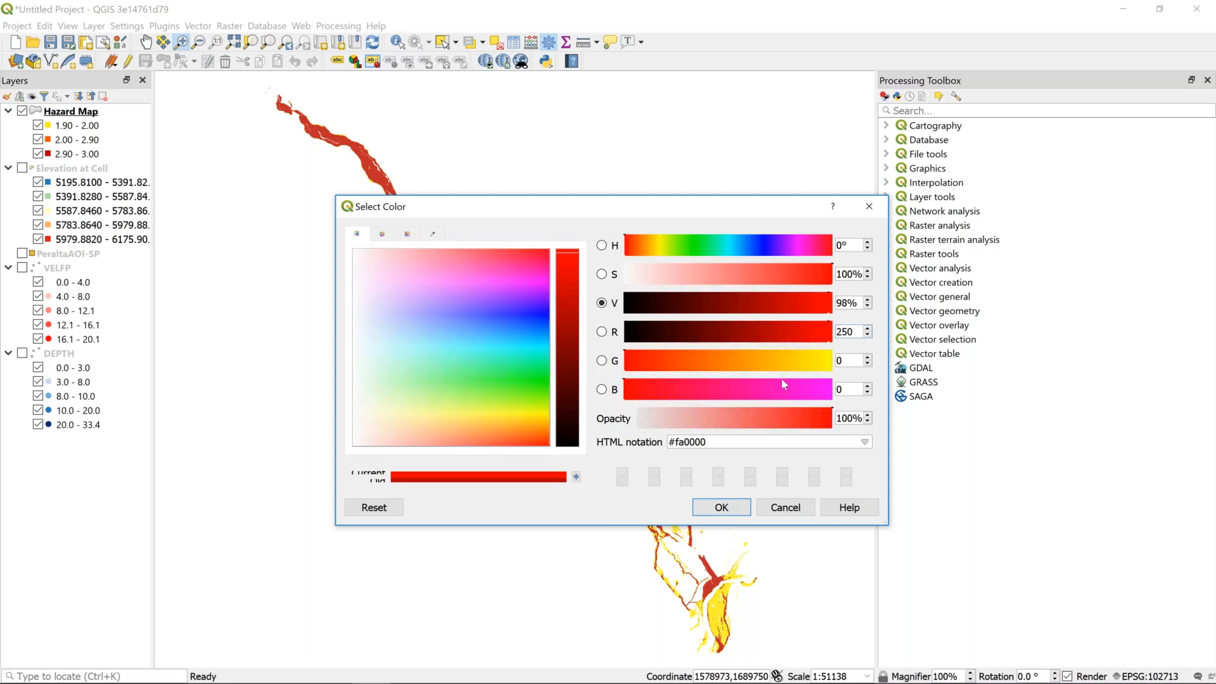
{"action": "key", "text": "BackSpace"}
{"action": "type", "text": "5"}
{"action": "left_click", "coordinate": [731, 508]}
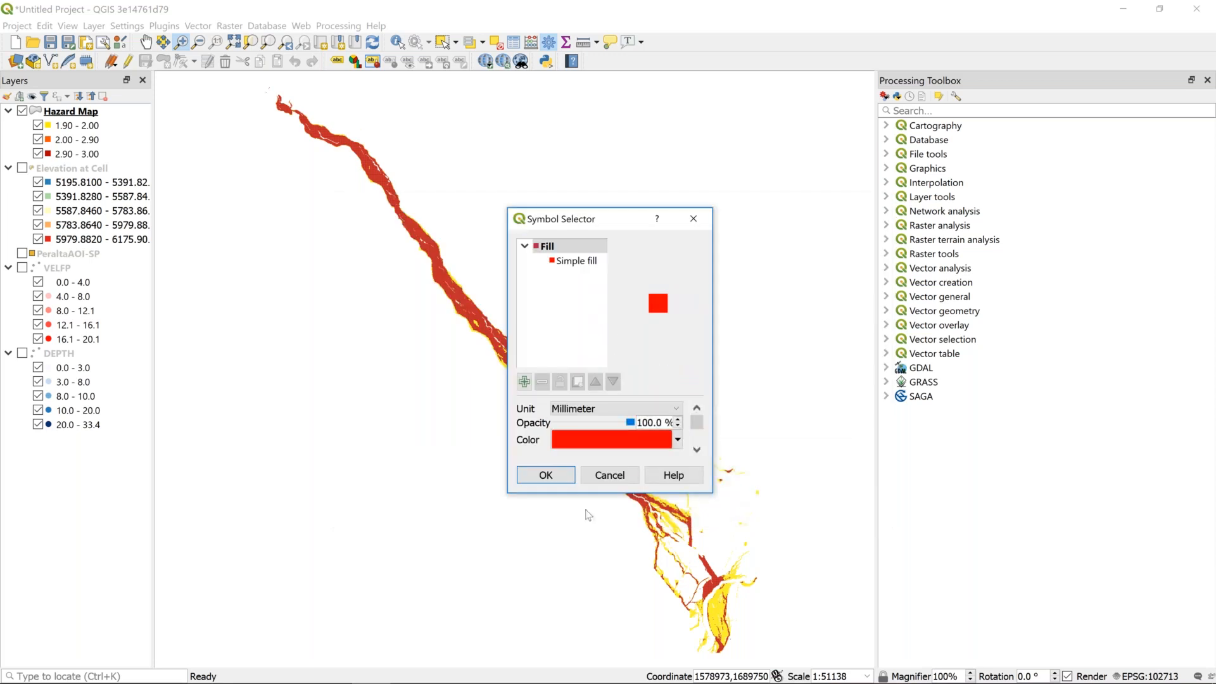
{"action": "left_click", "coordinate": [560, 476]}
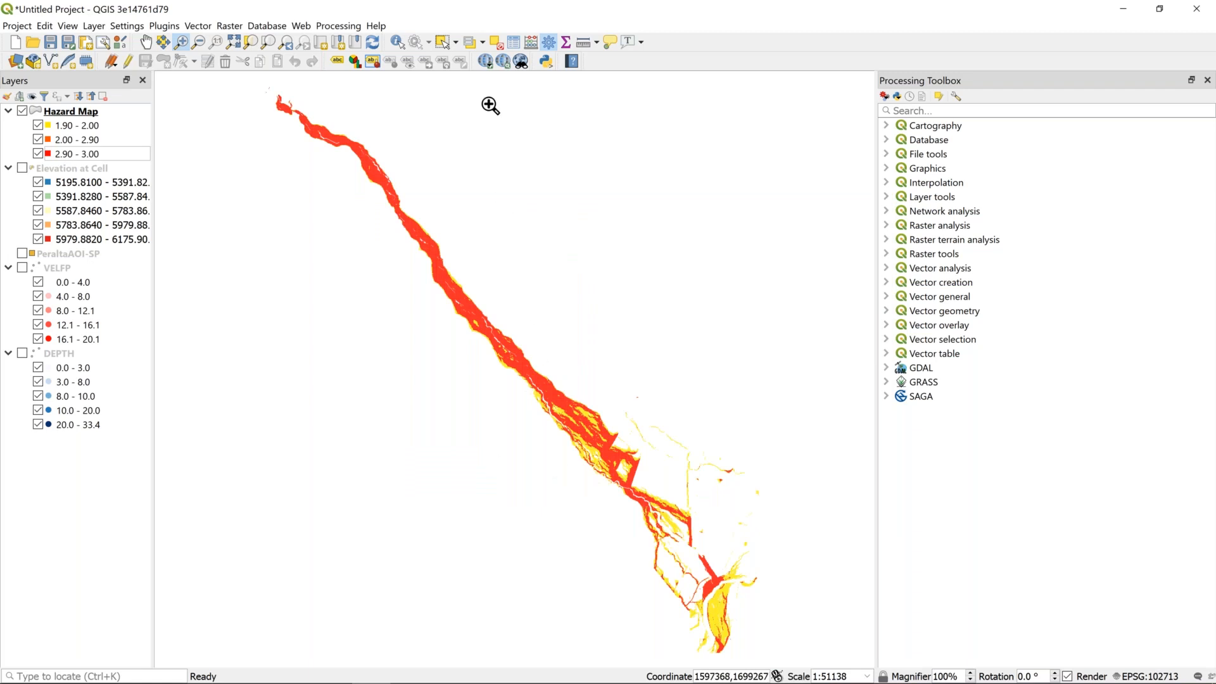
- Try to add the Google Satellite basemap to the project, and dismiss the notification
{"action": "left_click", "coordinate": [489, 63]}
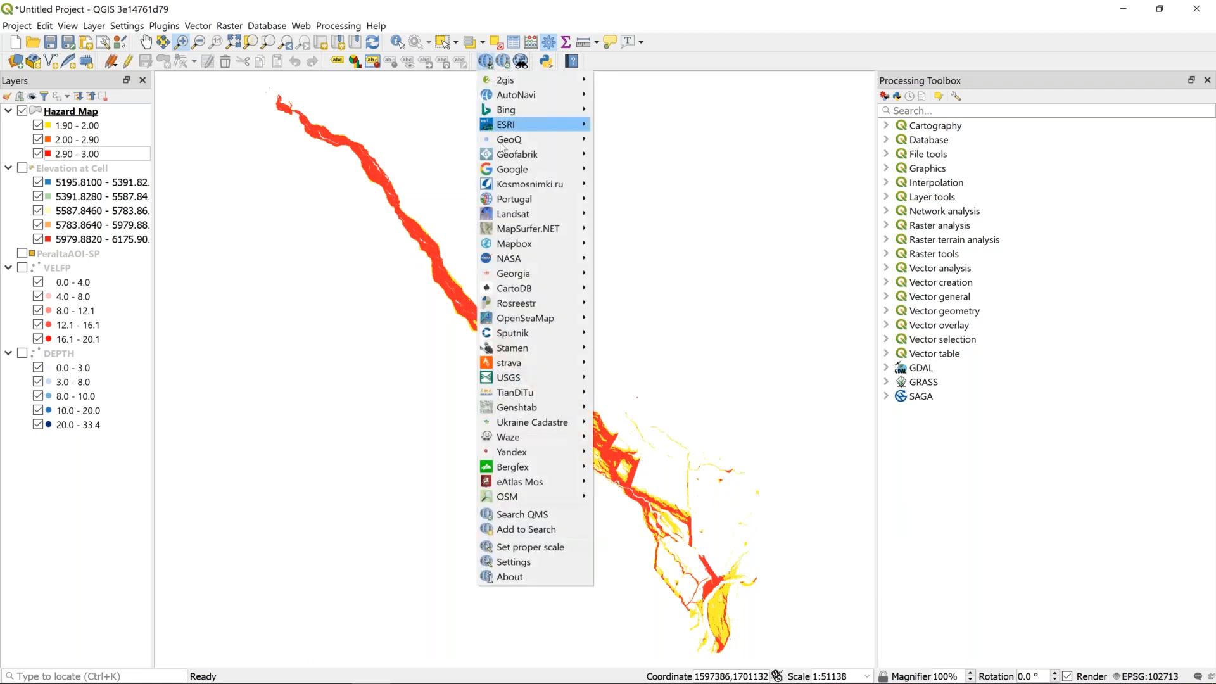
{"action": "mouse_move", "coordinate": [513, 169]}
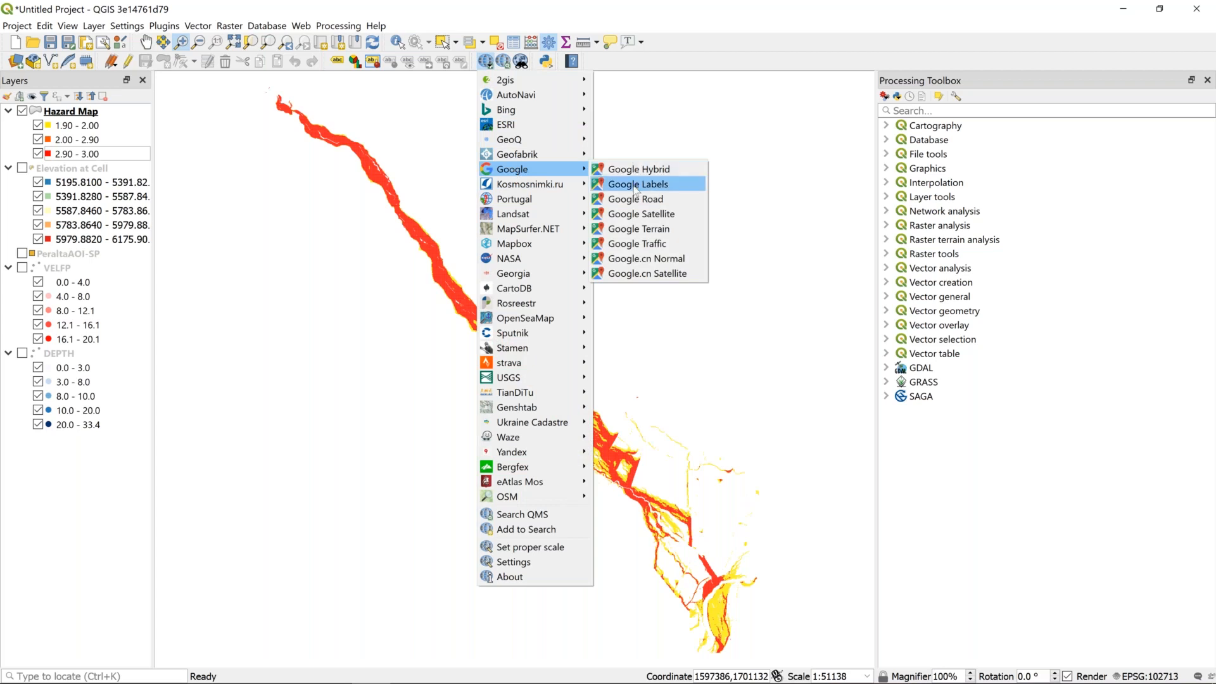
{"action": "left_click", "coordinate": [639, 216]}
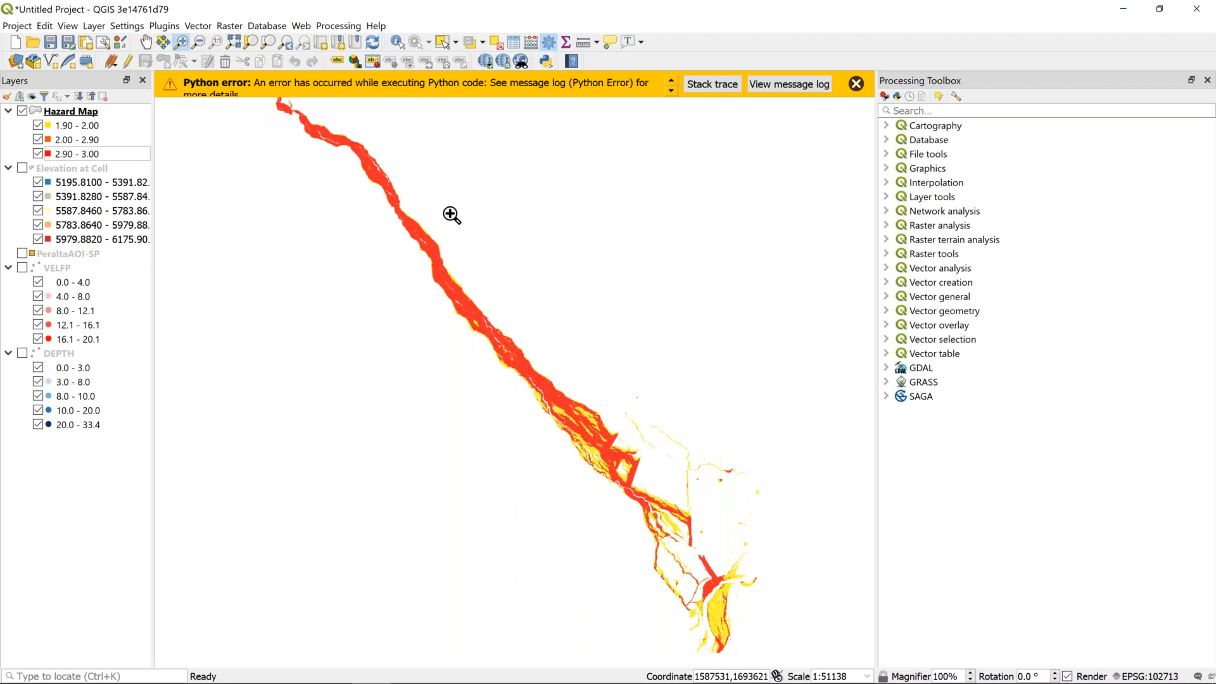
{"action": "left_click", "coordinate": [675, 95]}
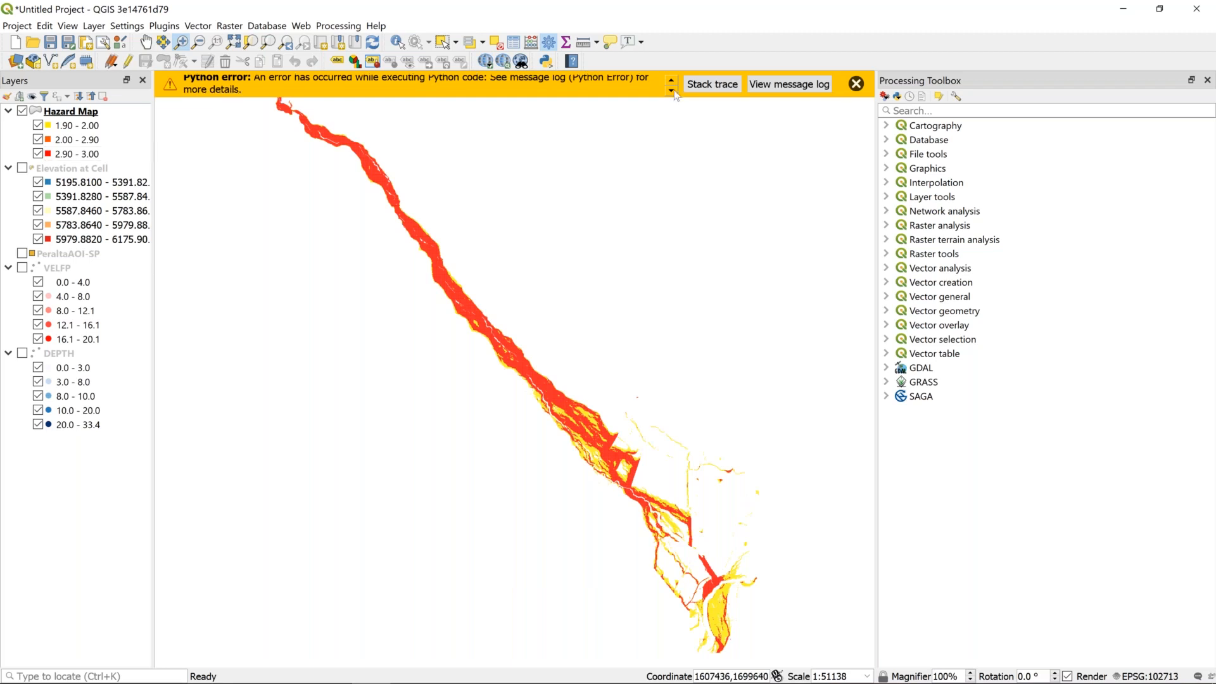
{"action": "left_click", "coordinate": [672, 83]}
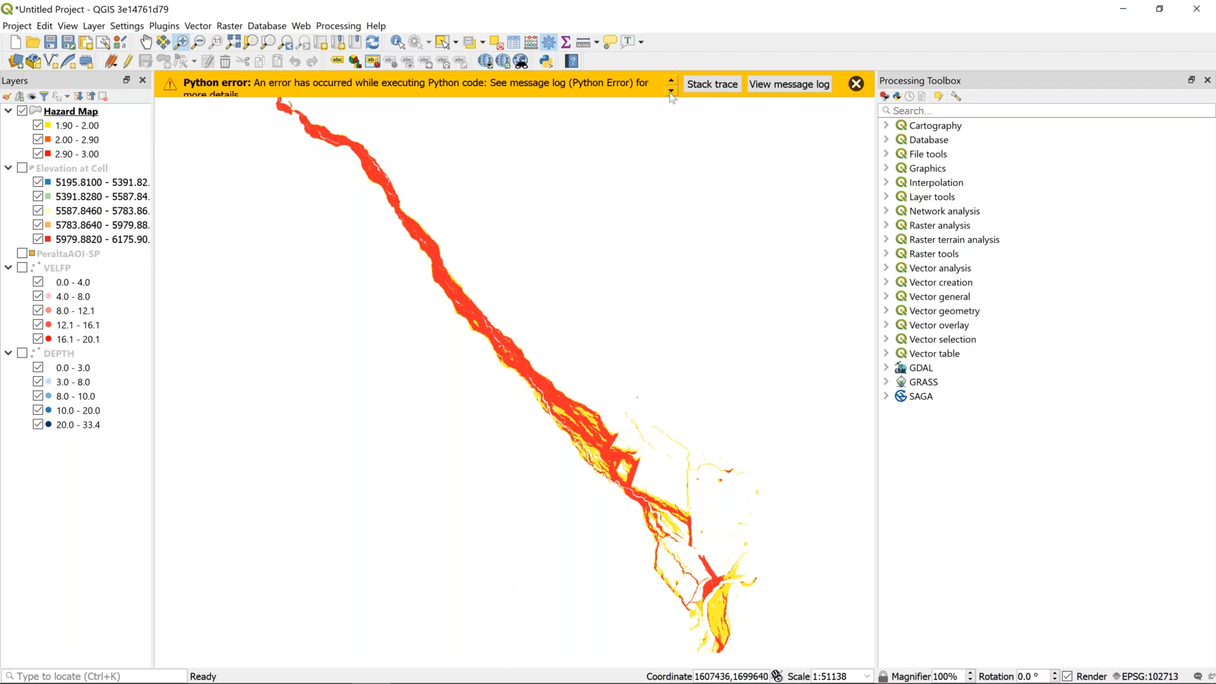
{"action": "left_click", "coordinate": [671, 91]}
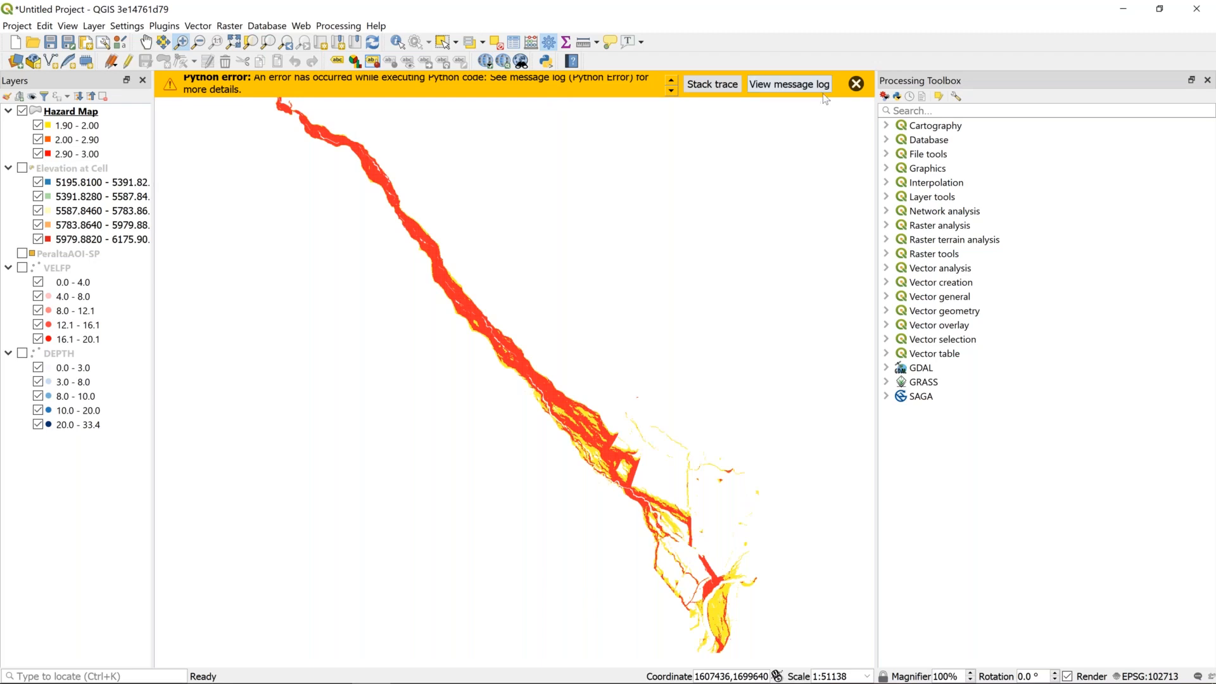
{"action": "left_click", "coordinate": [856, 84]}
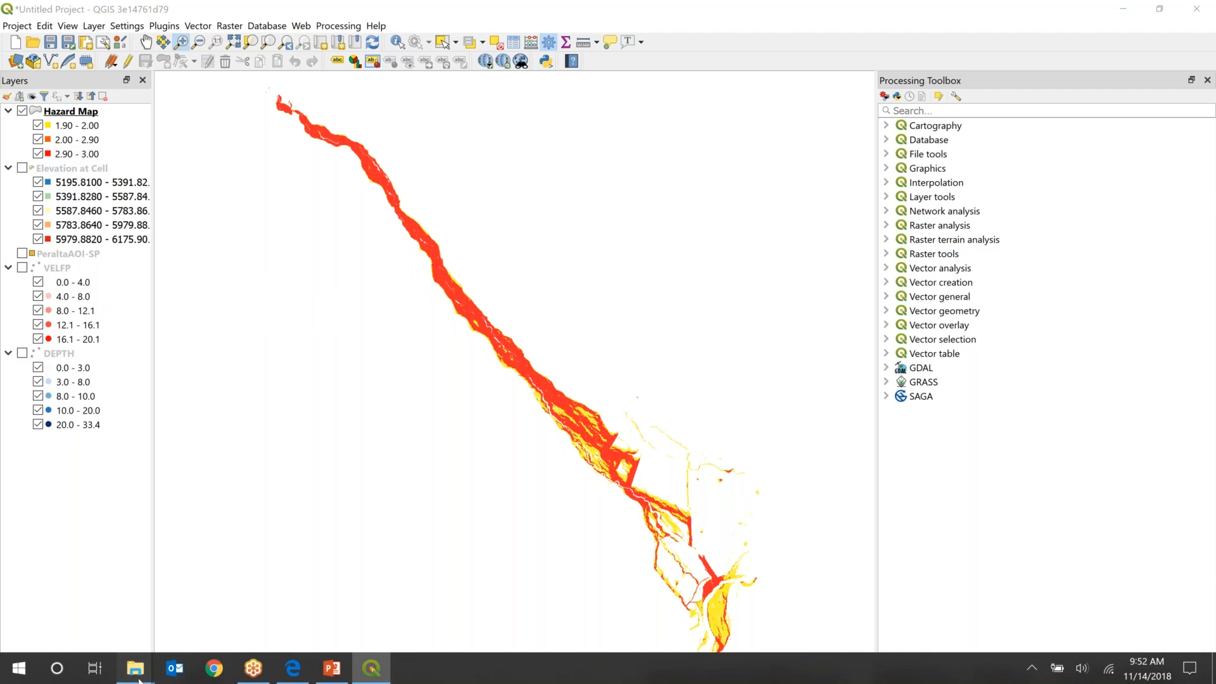
- Switch to the 100-Year Flood Levee folder in File Explorer and locate the VELFP.OUT and DEPFP.OUT files
{"action": "mouse_move", "coordinate": [138, 679]}
{"action": "left_click", "coordinate": [202, 620]}
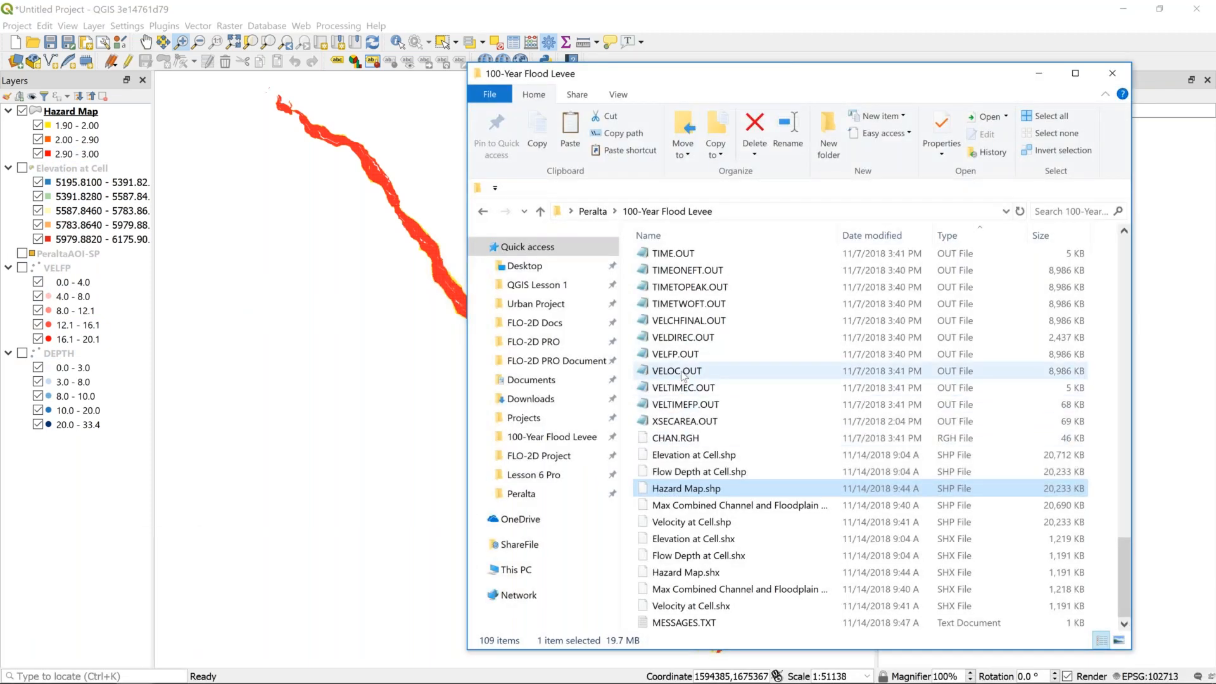
{"action": "left_click", "coordinate": [676, 355]}
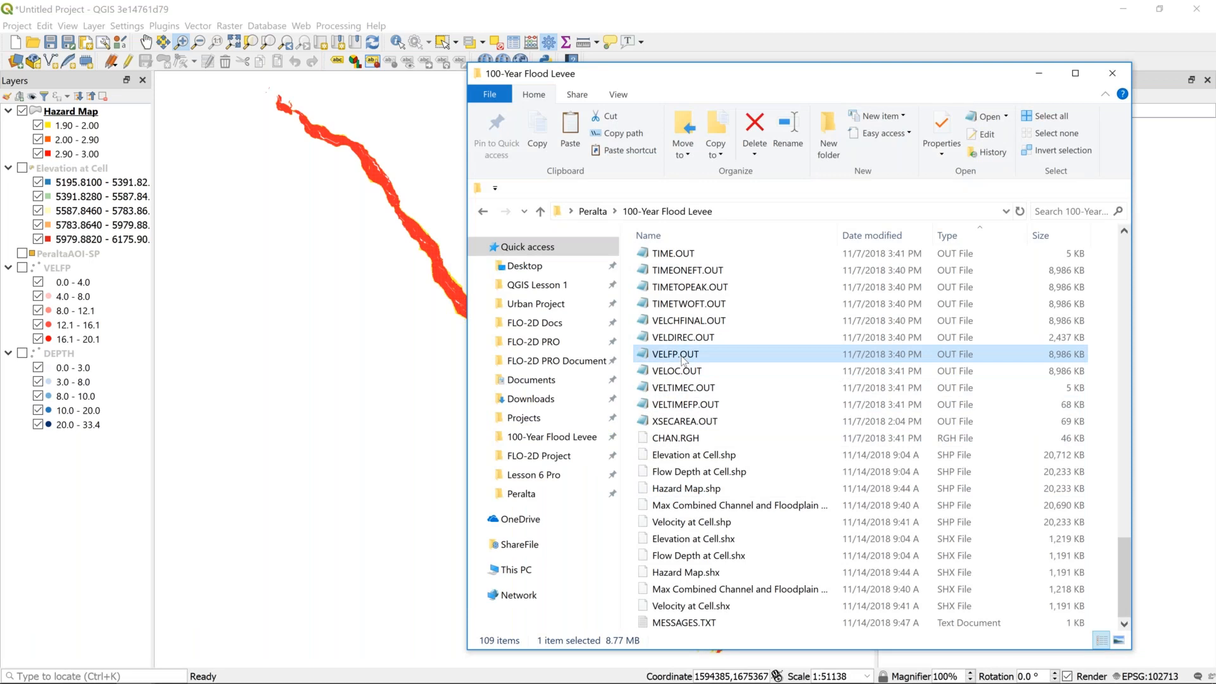
{"action": "scroll", "coordinate": [684, 362], "scroll_direction": "up", "scroll_amount": 5}
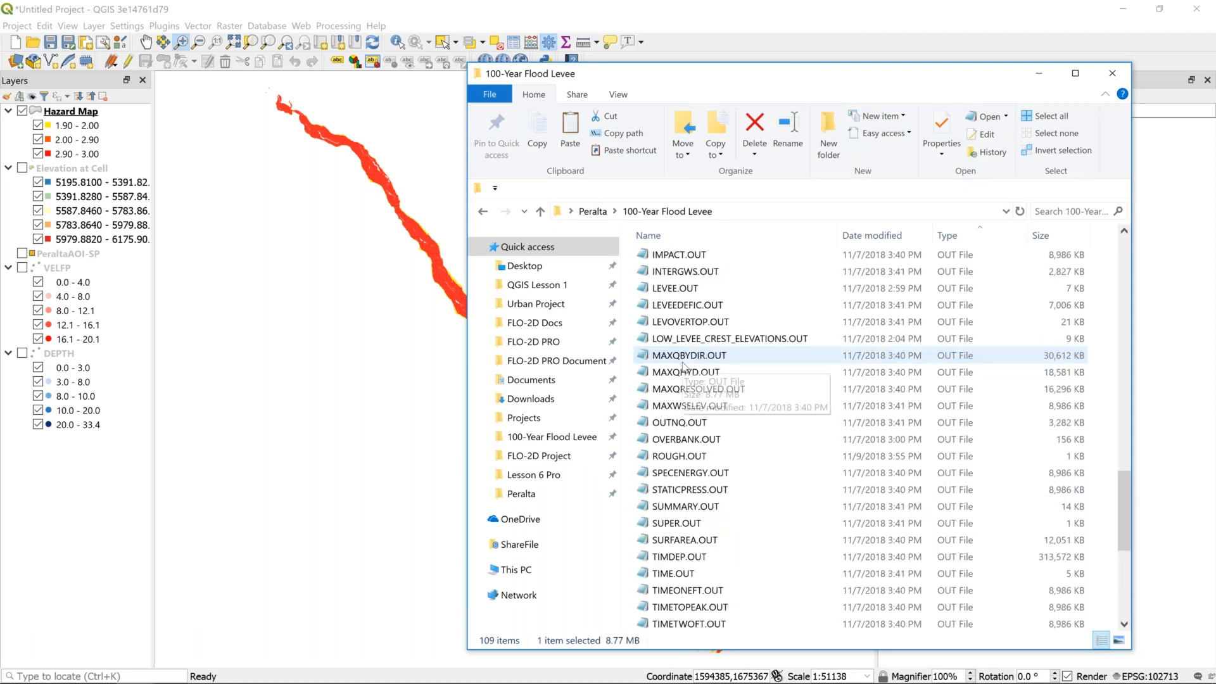
{"action": "scroll", "coordinate": [688, 342], "scroll_direction": "up", "scroll_amount": 3}
{"action": "scroll", "coordinate": [688, 342], "scroll_direction": "up", "scroll_amount": 3}
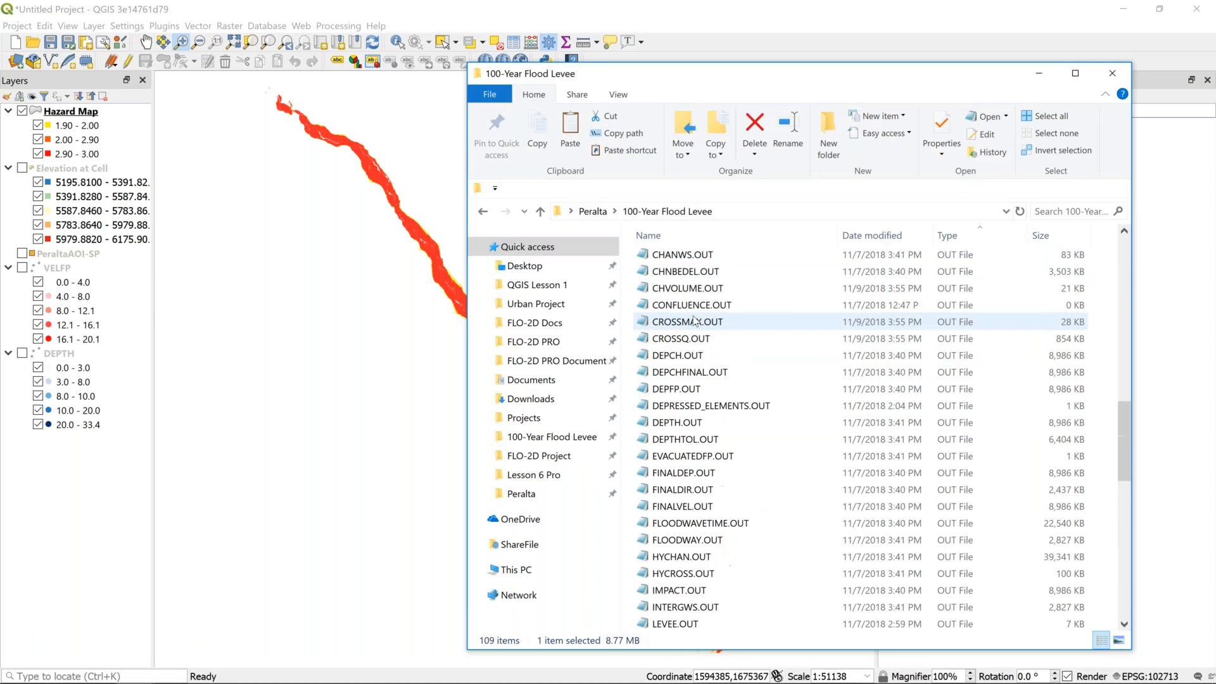
{"action": "left_click", "coordinate": [760, 389], "text": "ctrl"}
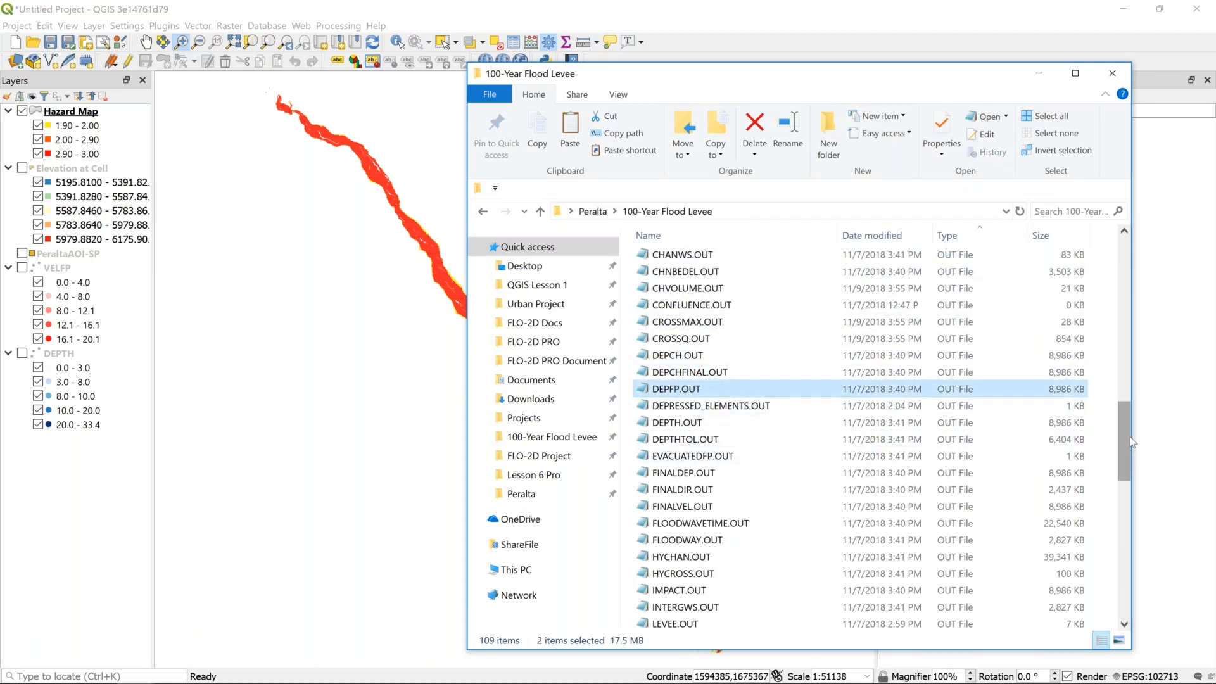
{"action": "scroll", "coordinate": [979, 443], "scroll_direction": "down", "scroll_amount": 11}
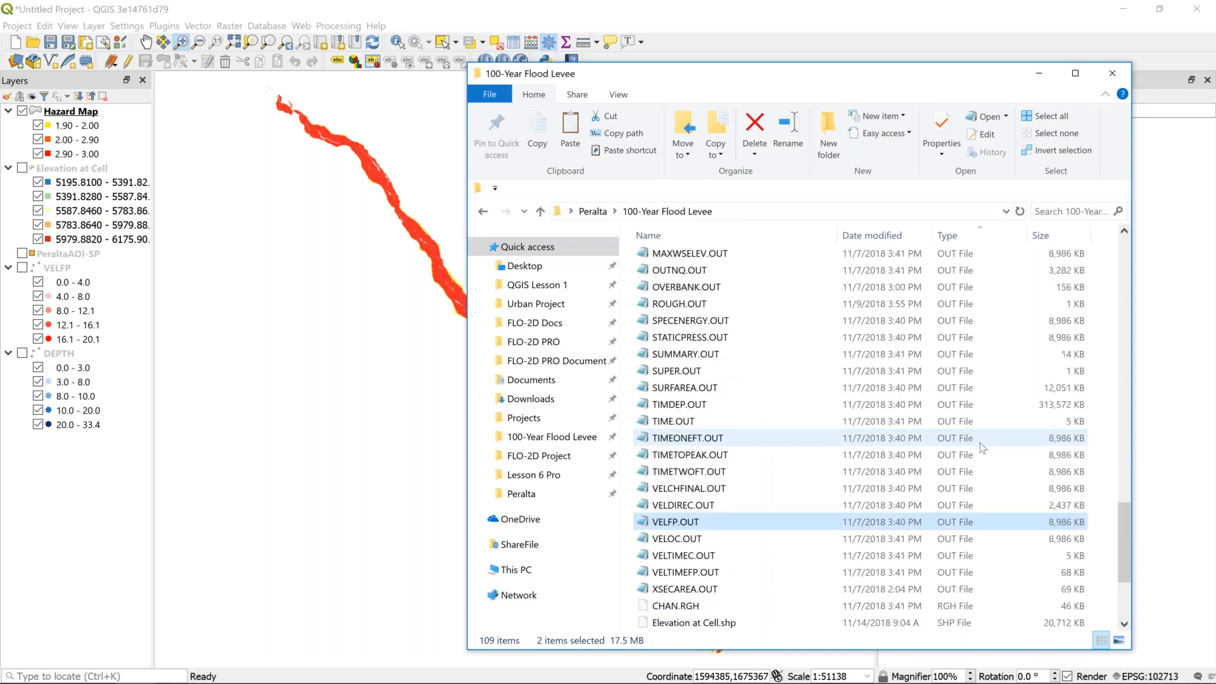
{"action": "scroll", "coordinate": [979, 443], "scroll_direction": "up", "scroll_amount": 18}
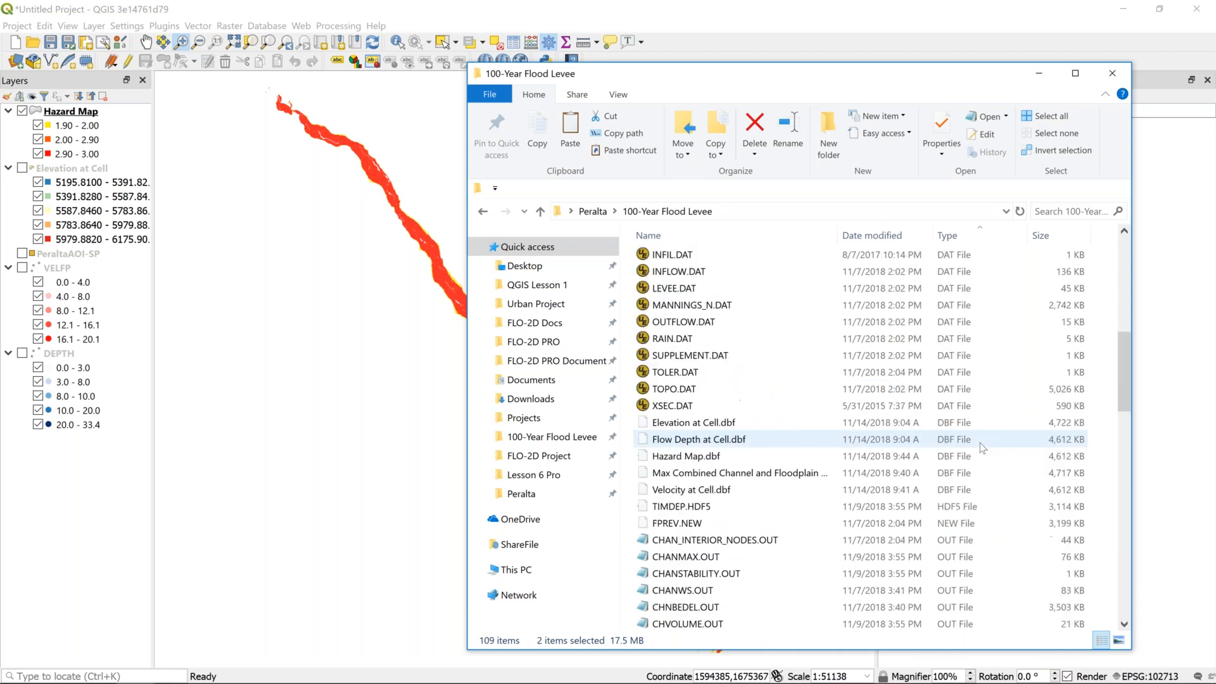
{"action": "scroll", "coordinate": [979, 442], "scroll_direction": "down", "scroll_amount": 3}
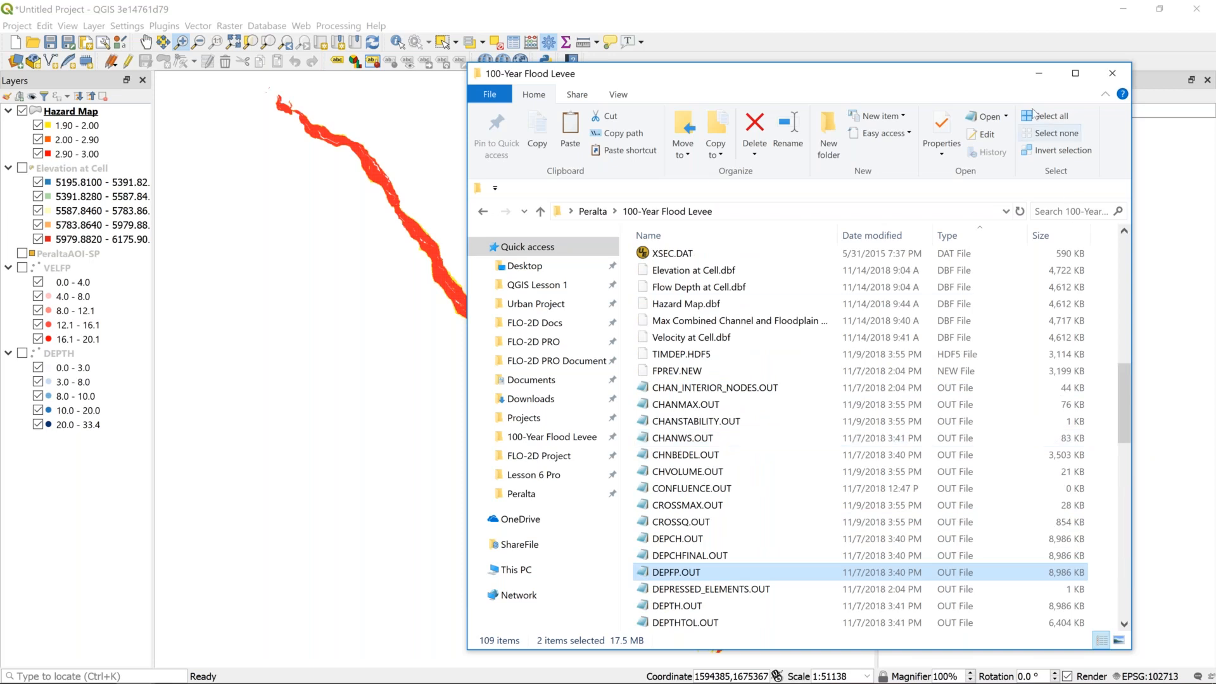
{"action": "left_click", "coordinate": [1036, 73]}
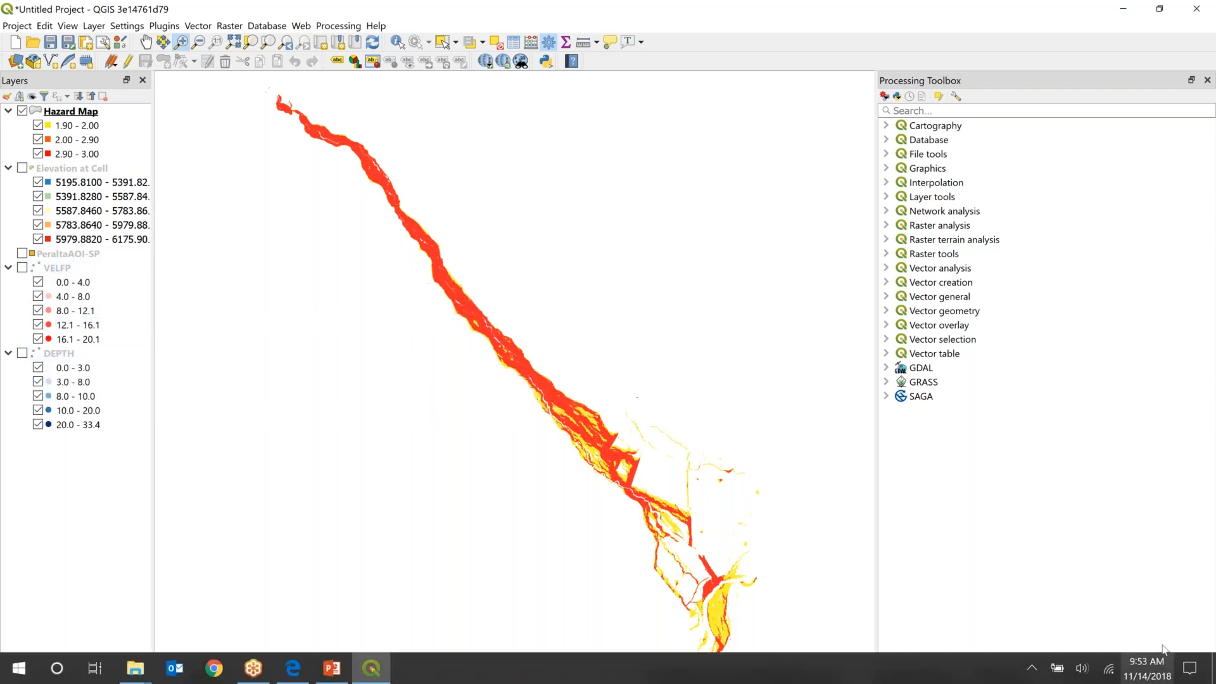
- Check the DEPTH layer's symbology properties and its CRS options without changing anything
{"action": "left_click", "coordinate": [59, 356]}
{"action": "double_click", "coordinate": [59, 356]}
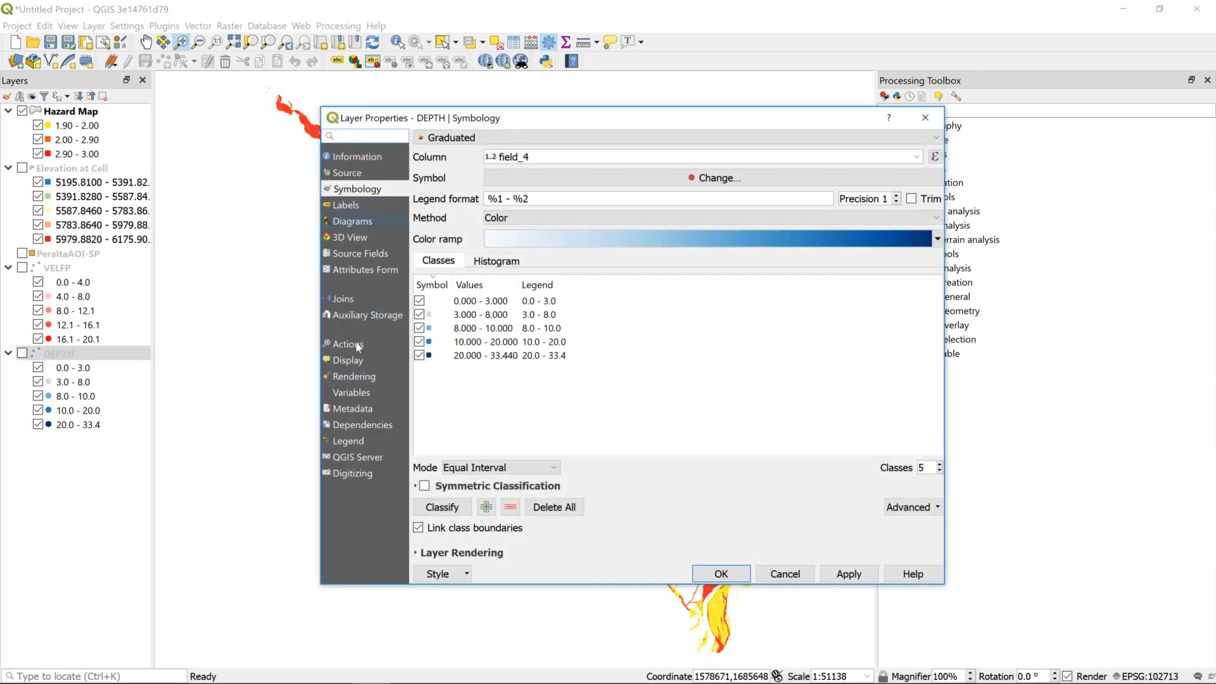
{"action": "left_click", "coordinate": [925, 117]}
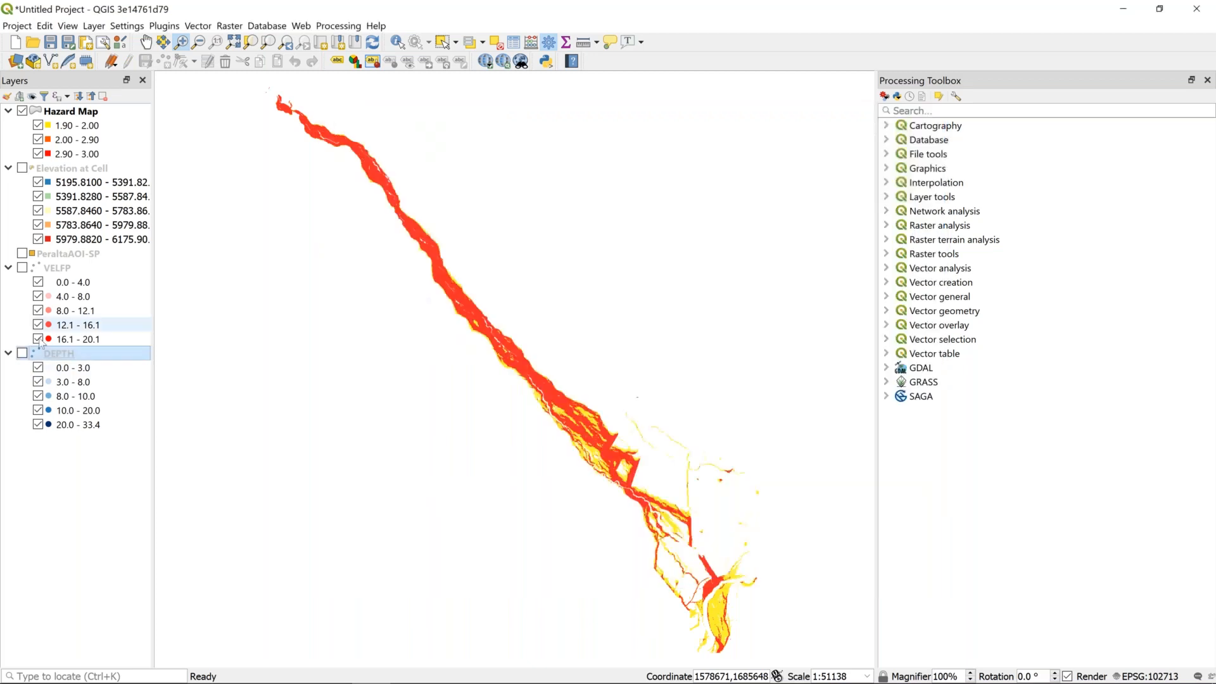
{"action": "right_click", "coordinate": [66, 354]}
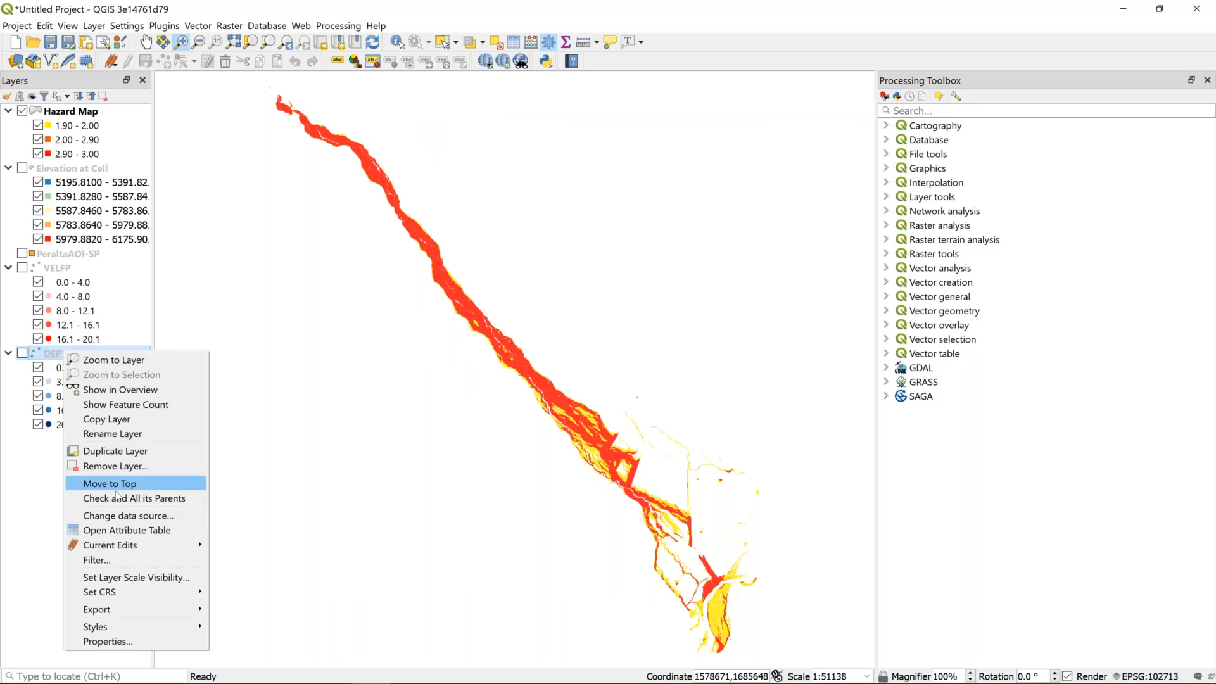
{"action": "mouse_move", "coordinate": [123, 592]}
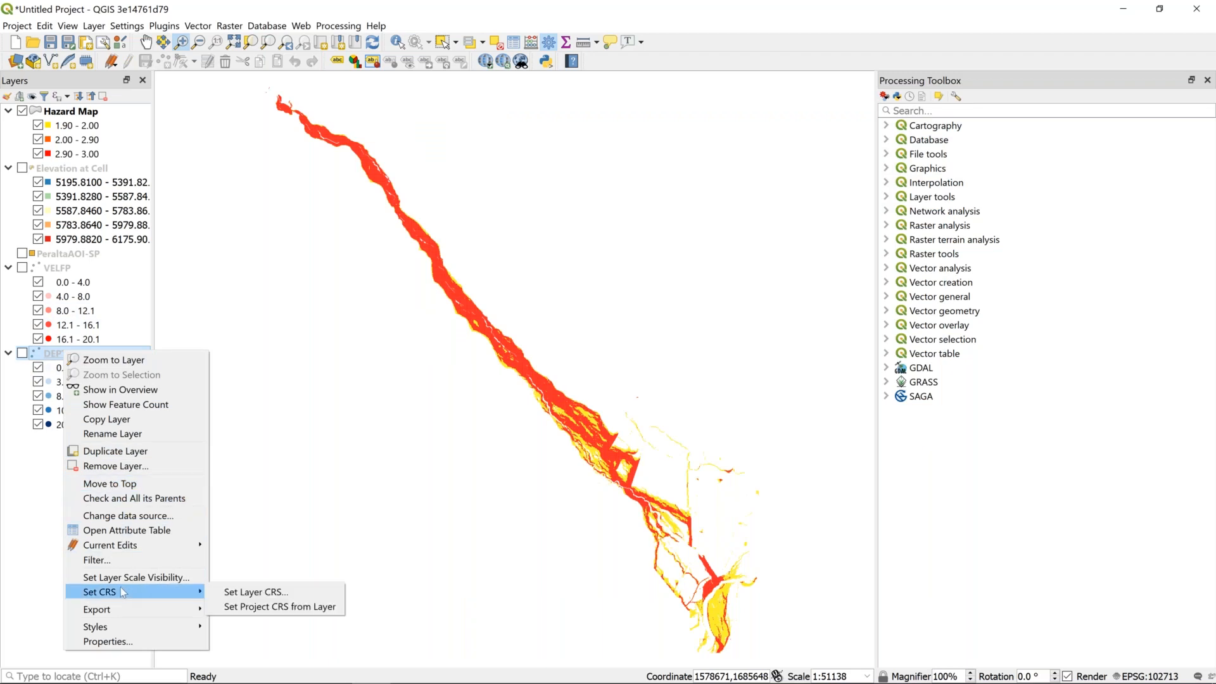
{"action": "left_click", "coordinate": [260, 344]}
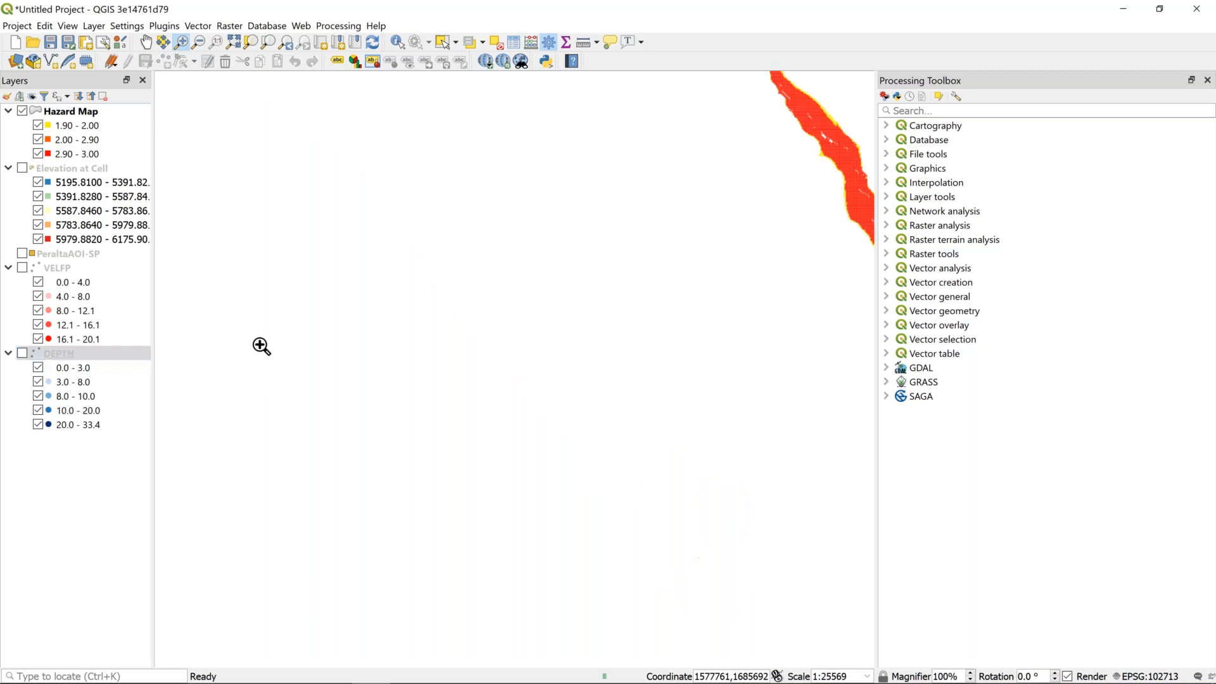
- Examine the hazard map's individual grid cells along the river channel
{"action": "left_click_drag", "start_coordinate": [695, 263], "coordinate": [180, 288]}
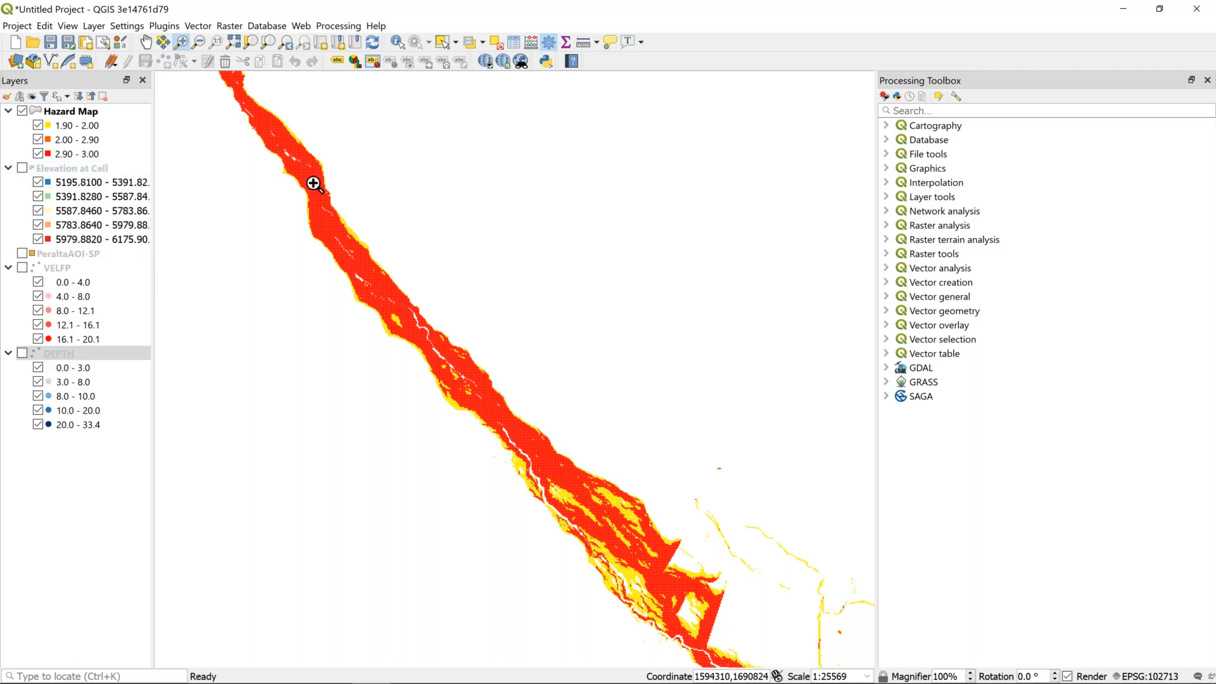
{"action": "left_click_drag", "start_coordinate": [287, 218], "coordinate": [413, 278]}
{"action": "left_click_drag", "start_coordinate": [266, 221], "coordinate": [574, 278]}
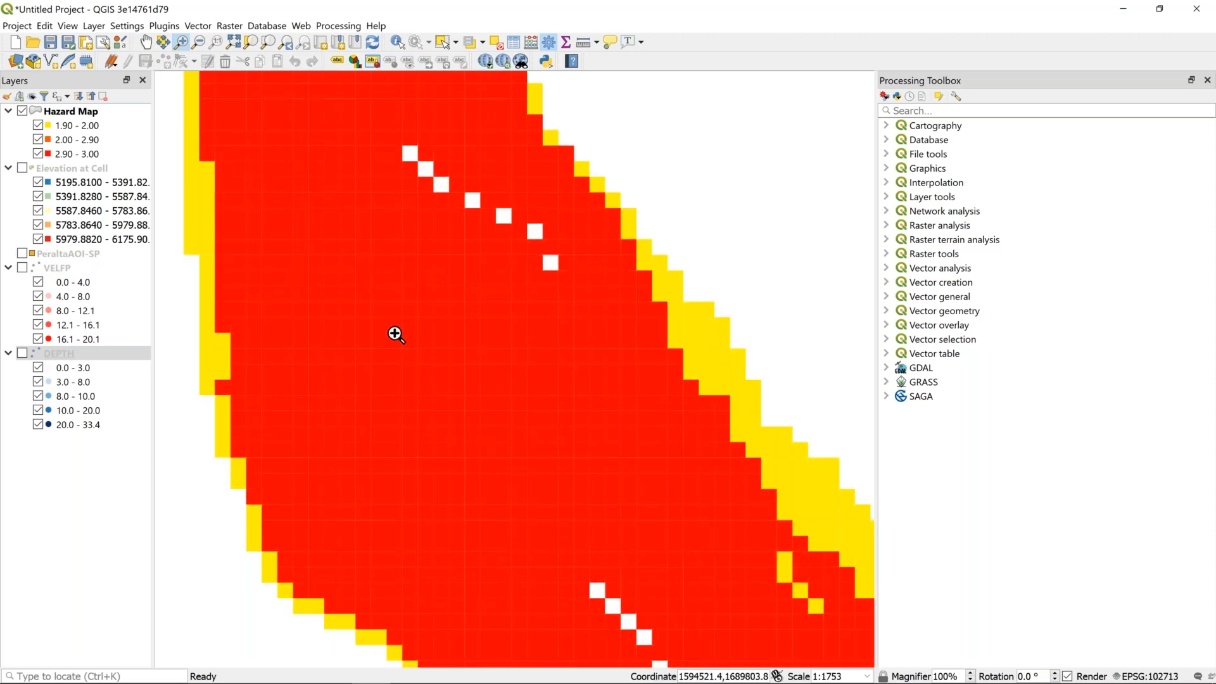
{"action": "scroll", "coordinate": [395, 334], "scroll_direction": "down", "scroll_amount": 3}
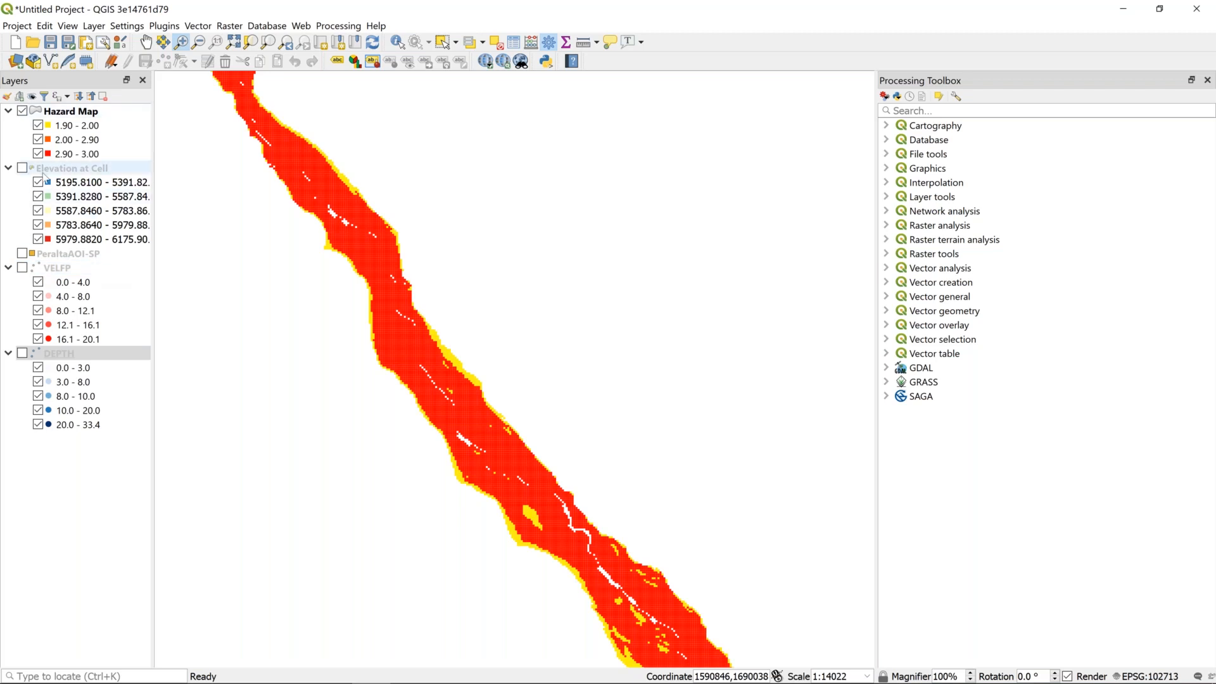
- Switch to the 100-Year Flood Levee folder in File Explorer and locate the Elevation at Cell.shp file
{"action": "mouse_move", "coordinate": [135, 668]}
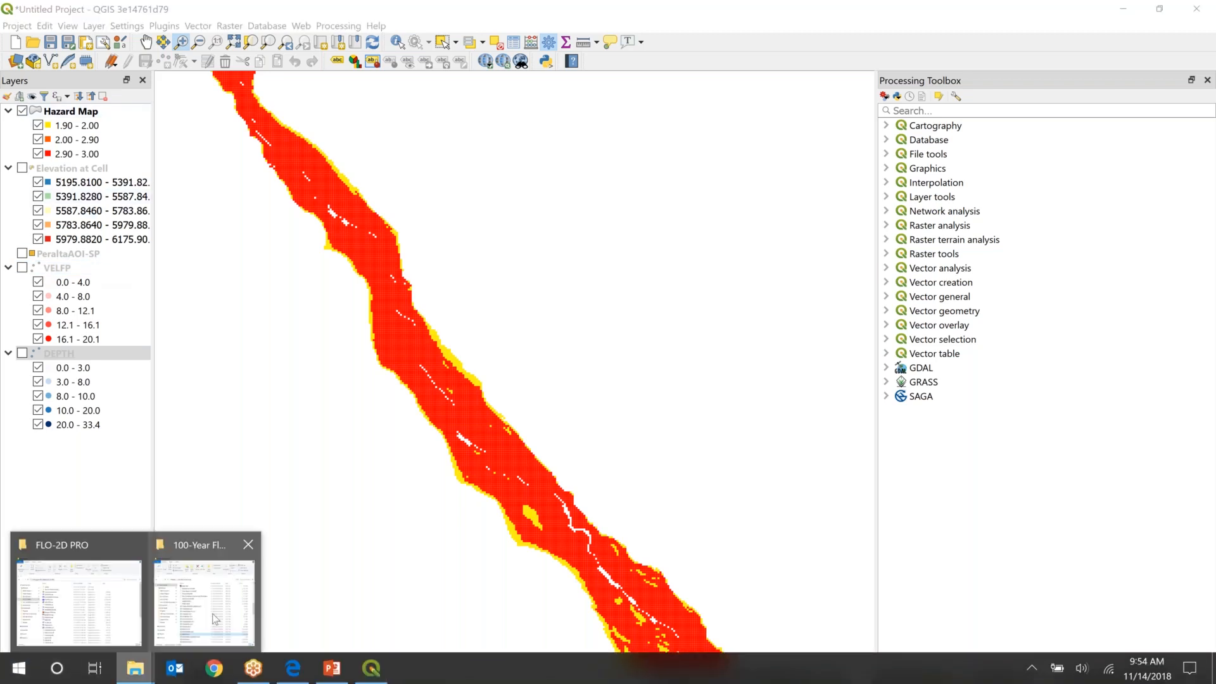
{"action": "left_click", "coordinate": [203, 601]}
{"action": "left_click", "coordinate": [684, 446]}
{"action": "scroll", "coordinate": [703, 436], "scroll_direction": "up", "scroll_amount": 3}
{"action": "scroll", "coordinate": [703, 436], "scroll_direction": "down", "scroll_amount": 15}
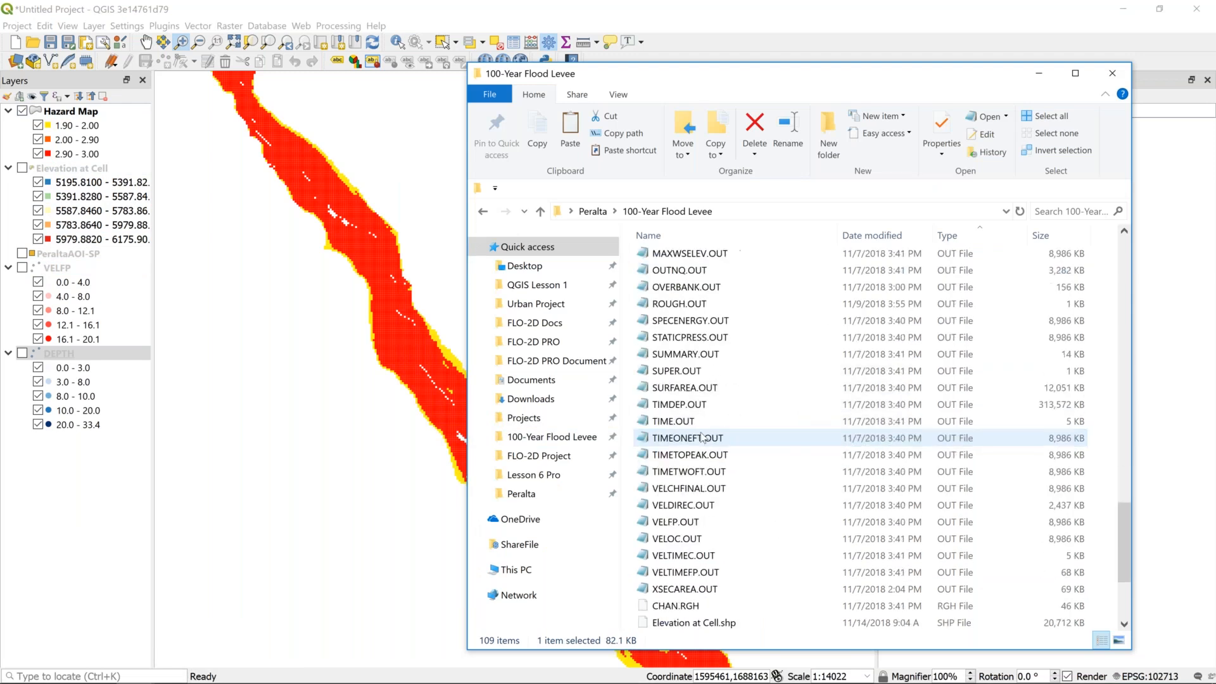
{"action": "left_click", "coordinate": [679, 456]}
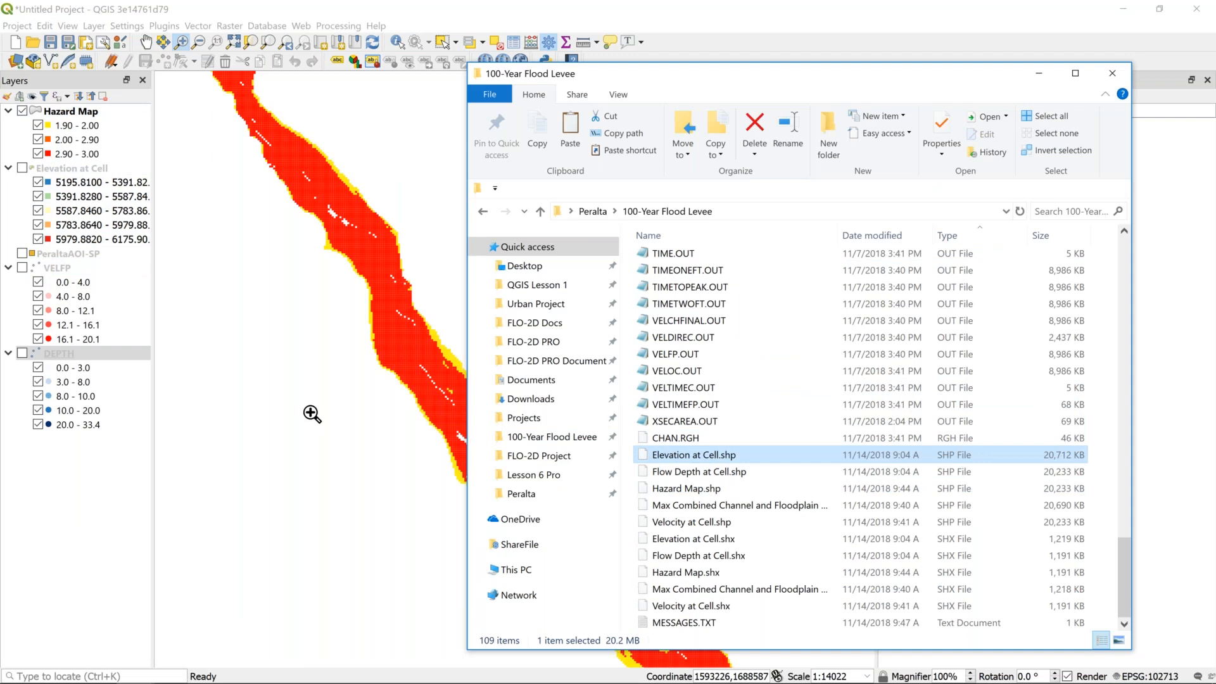
{"action": "left_click", "coordinate": [1041, 77]}
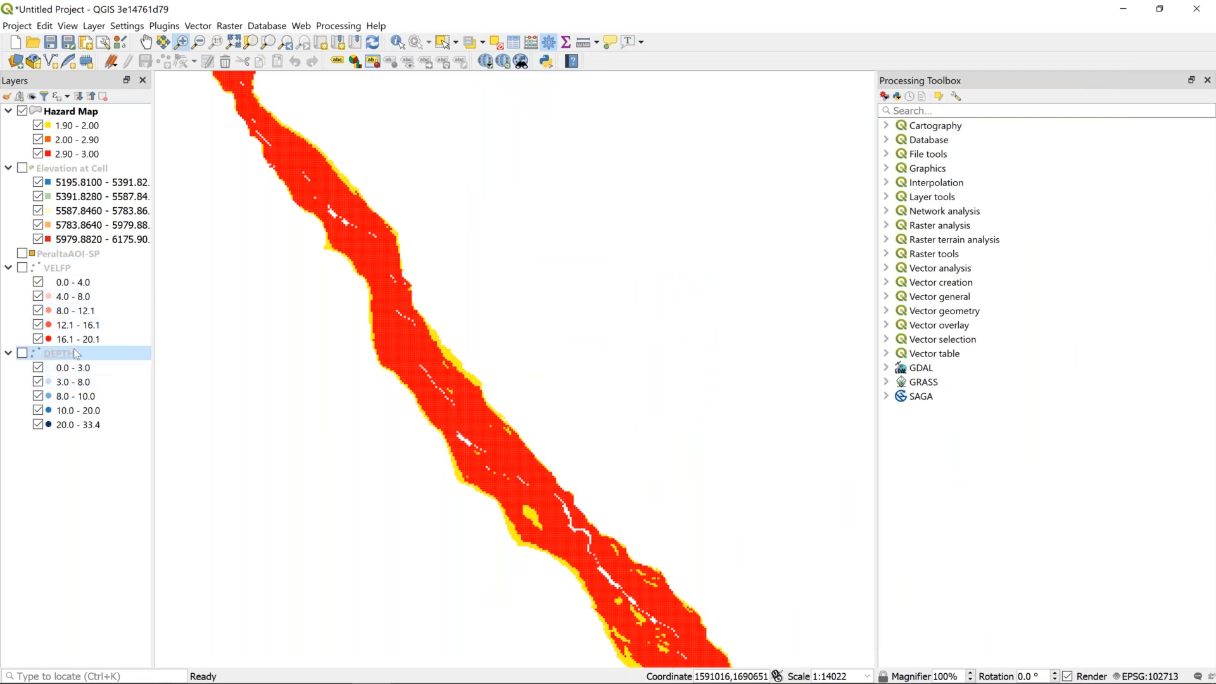
- Choose DEPFP.OUT from the 100-Year Flood Levee folder as the source of a delimited text import
{"action": "left_click", "coordinate": [16, 63]}
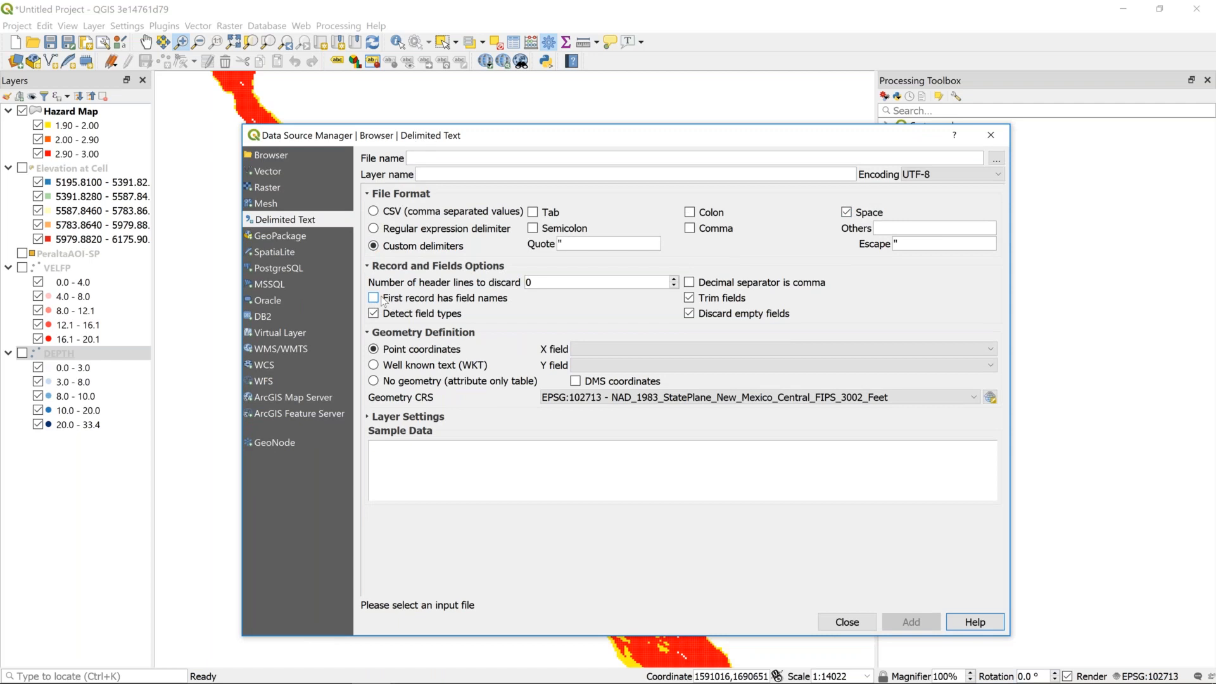
{"action": "left_click", "coordinate": [689, 313]}
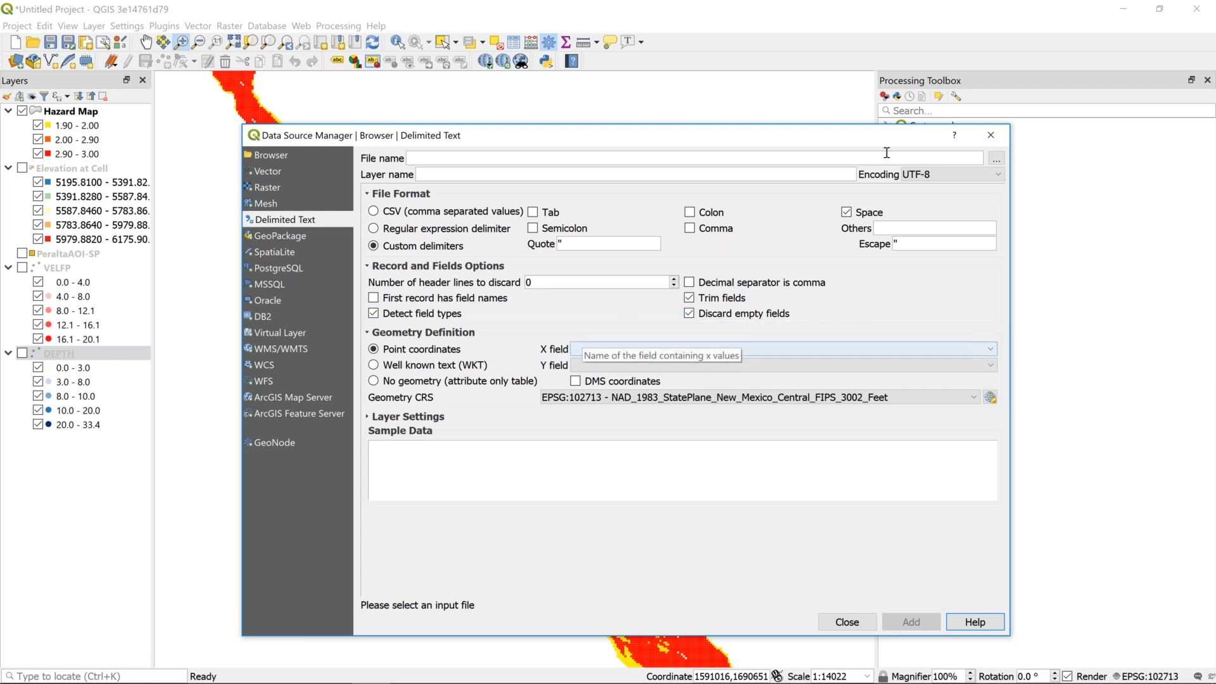
{"action": "left_click", "coordinate": [998, 160]}
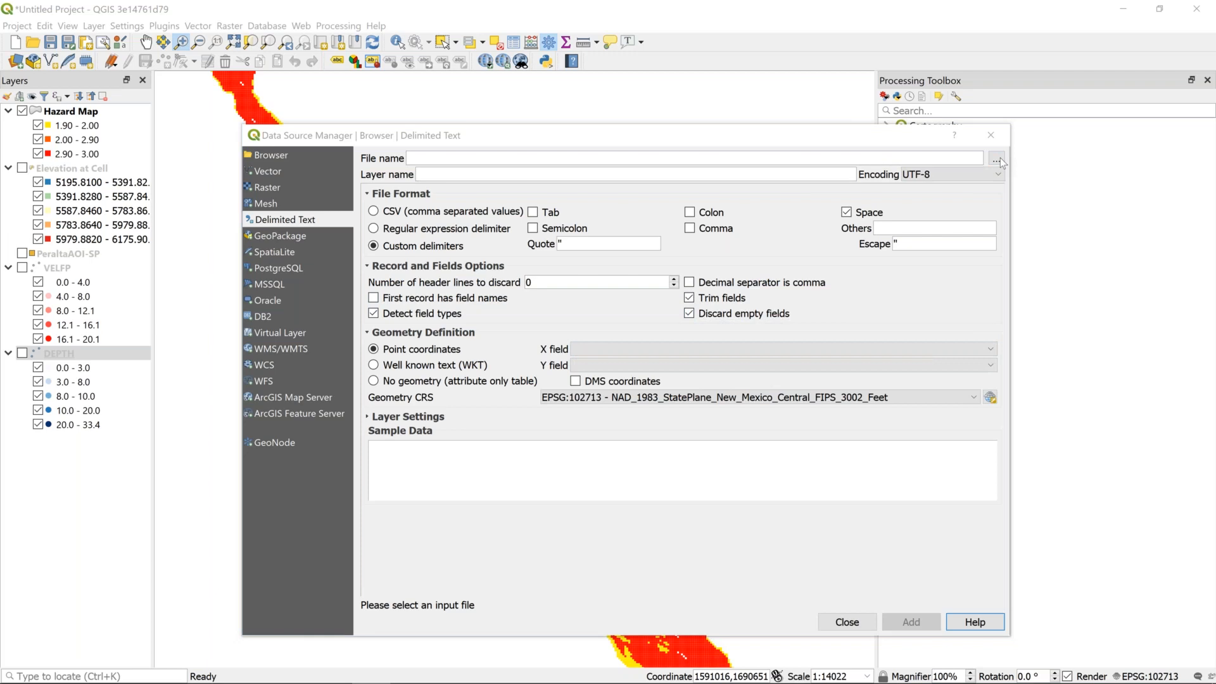
{"action": "left_click", "coordinate": [511, 321]}
{"action": "key", "text": "d"}
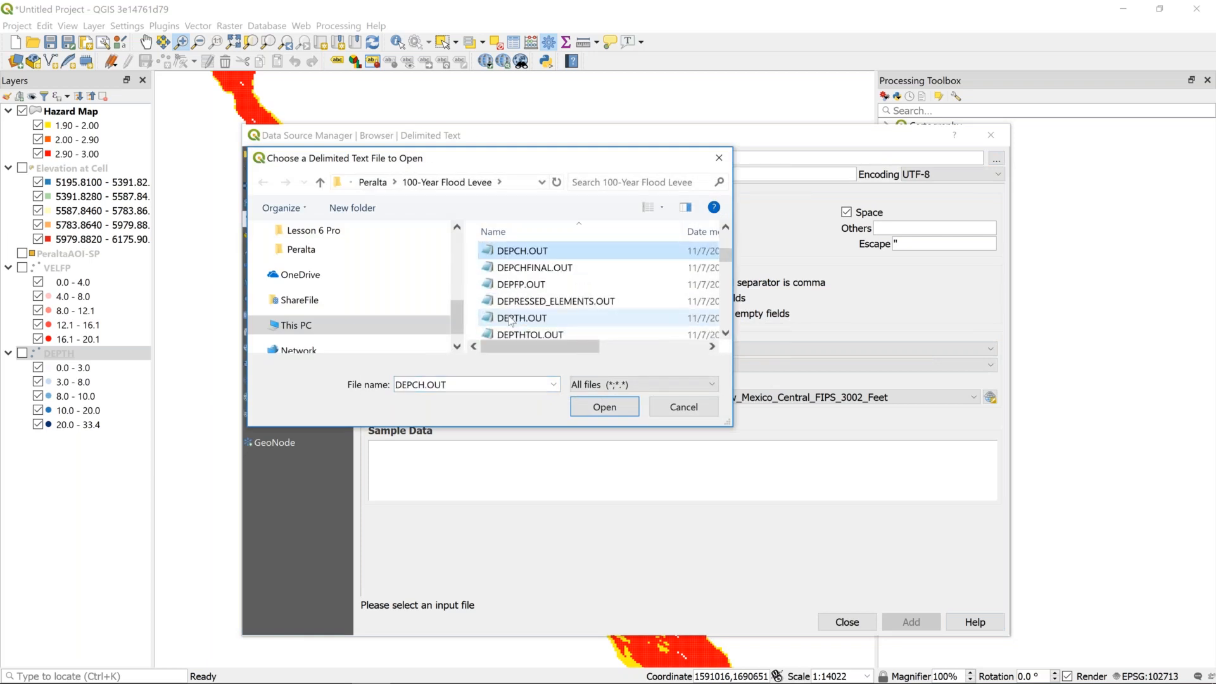
{"action": "left_click", "coordinate": [511, 286]}
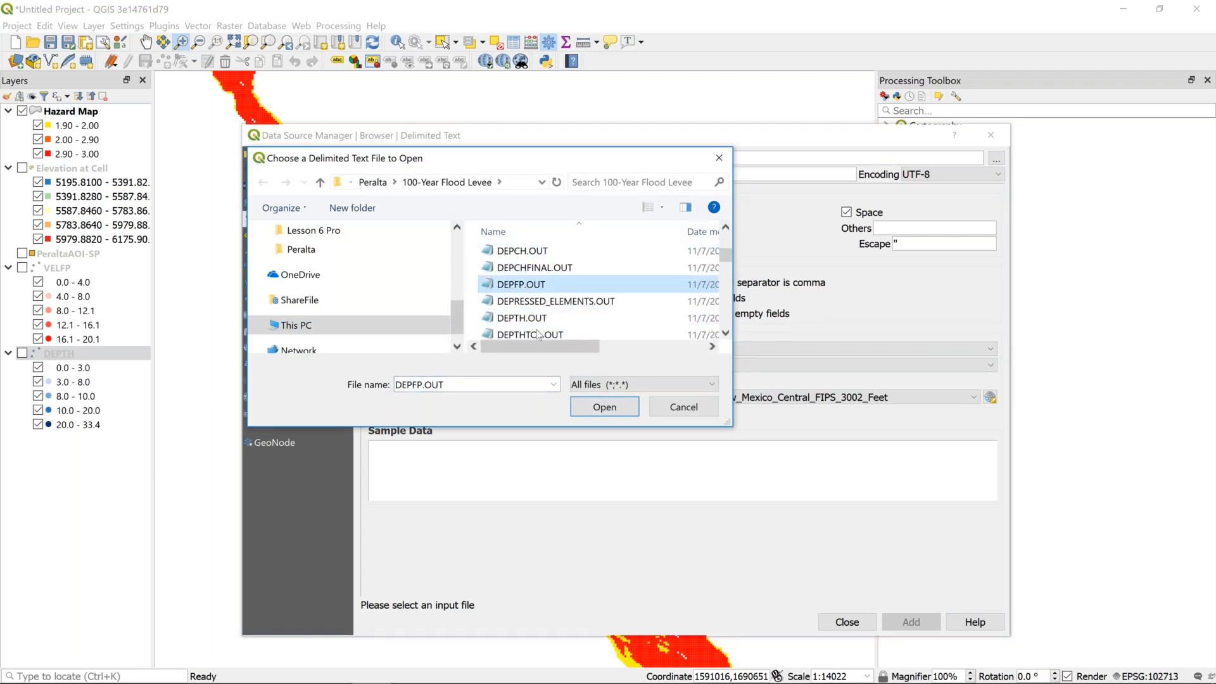
{"action": "left_click", "coordinate": [604, 407]}
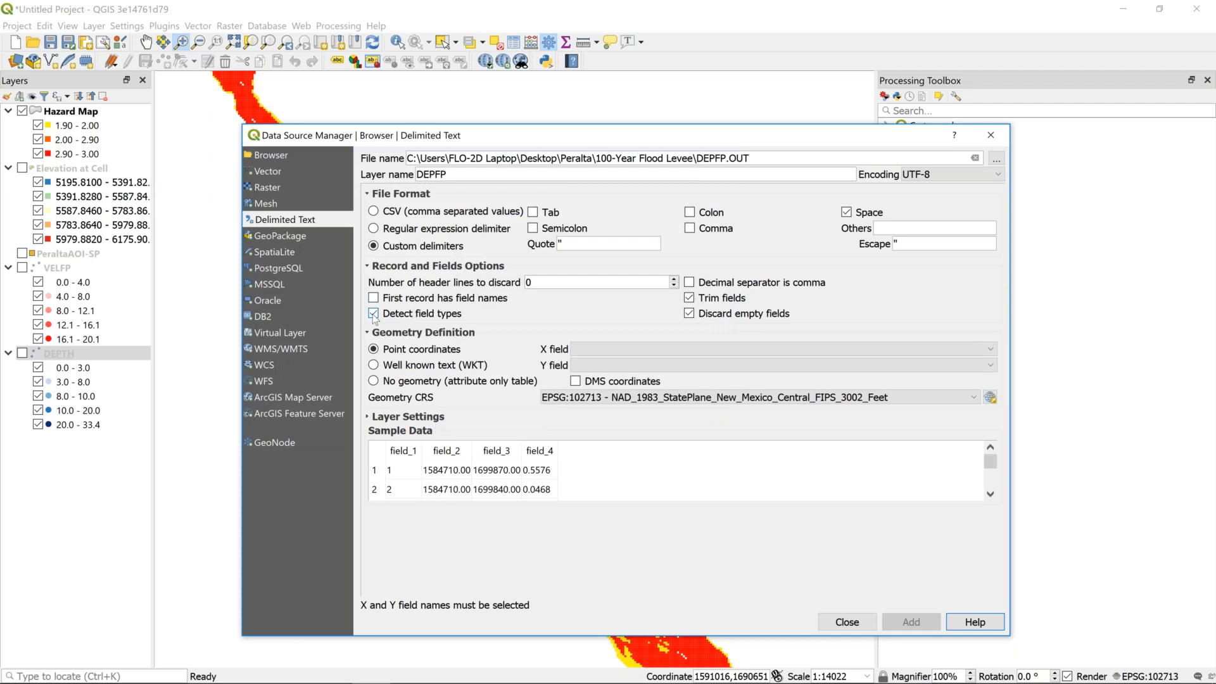
- Check how trimming fields, discarding empty fields and using the first record as field names affect the DEPFP sample data
{"action": "left_click", "coordinate": [689, 297]}
{"action": "left_click", "coordinate": [689, 313]}
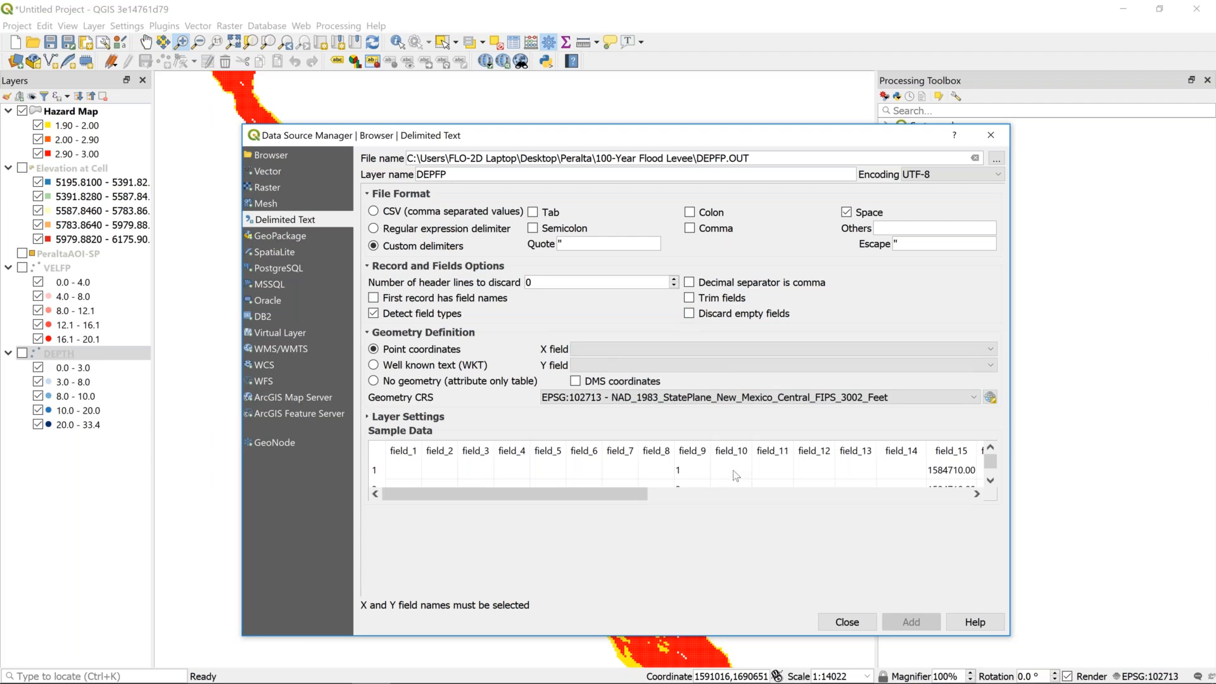
{"action": "left_click", "coordinate": [689, 298]}
{"action": "left_click", "coordinate": [689, 314]}
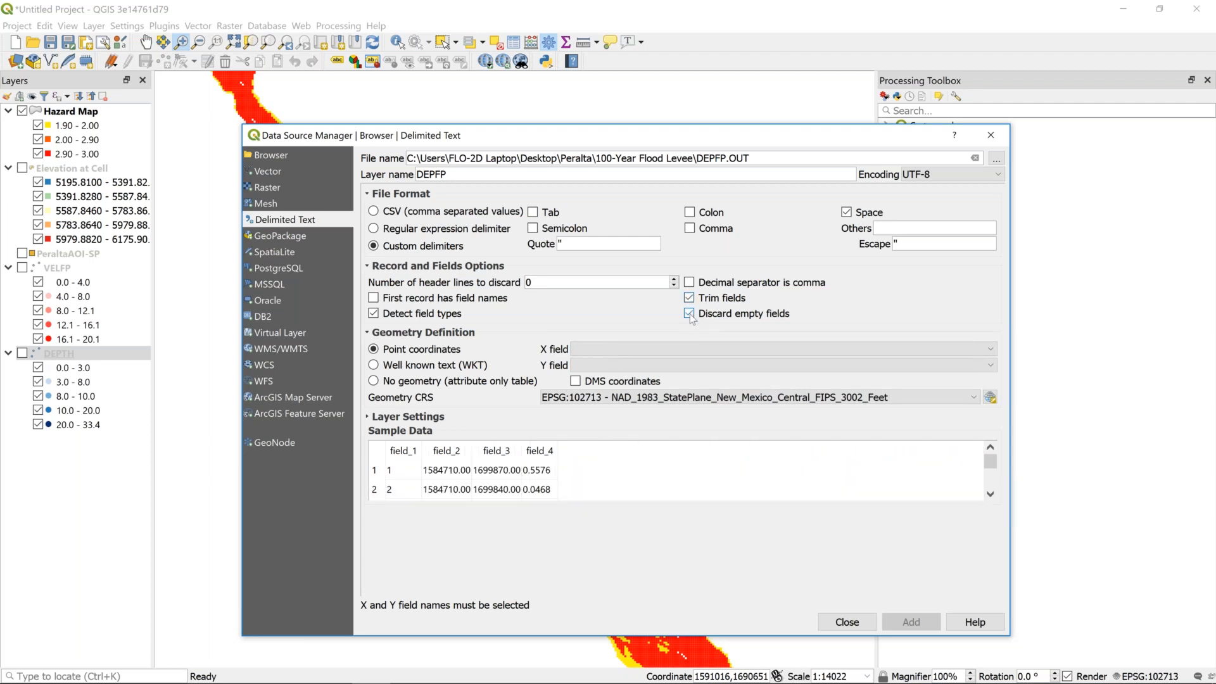
{"action": "left_click", "coordinate": [377, 300]}
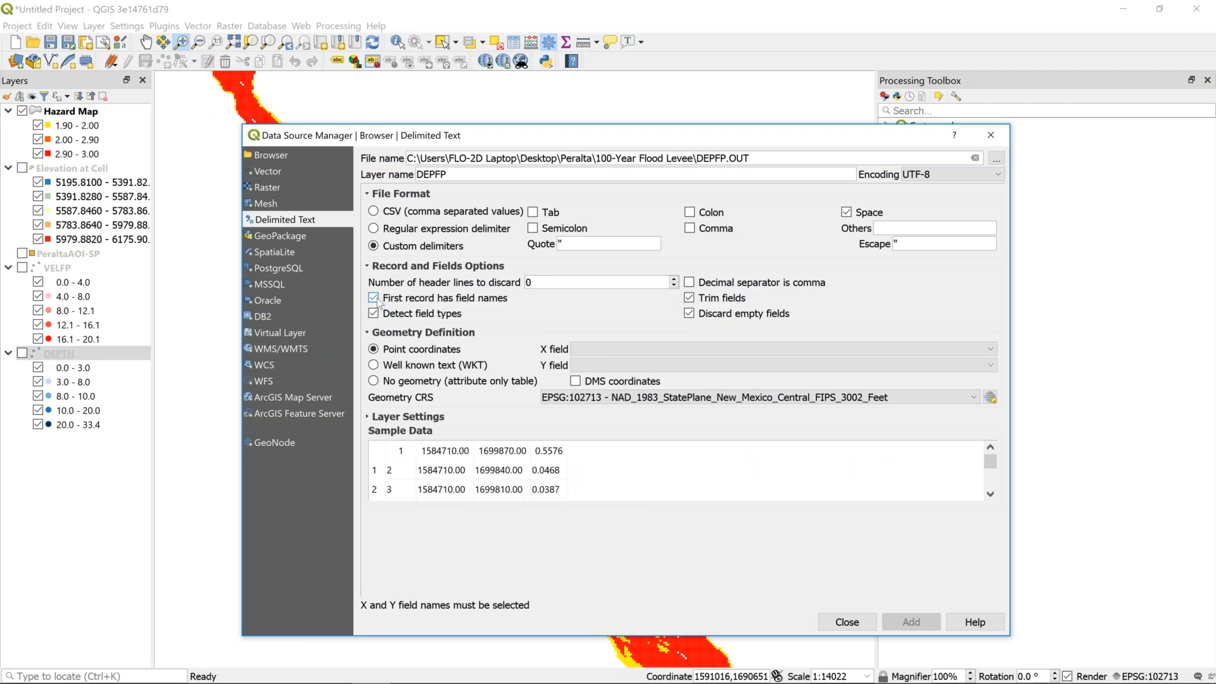
{"action": "left_click", "coordinate": [374, 298]}
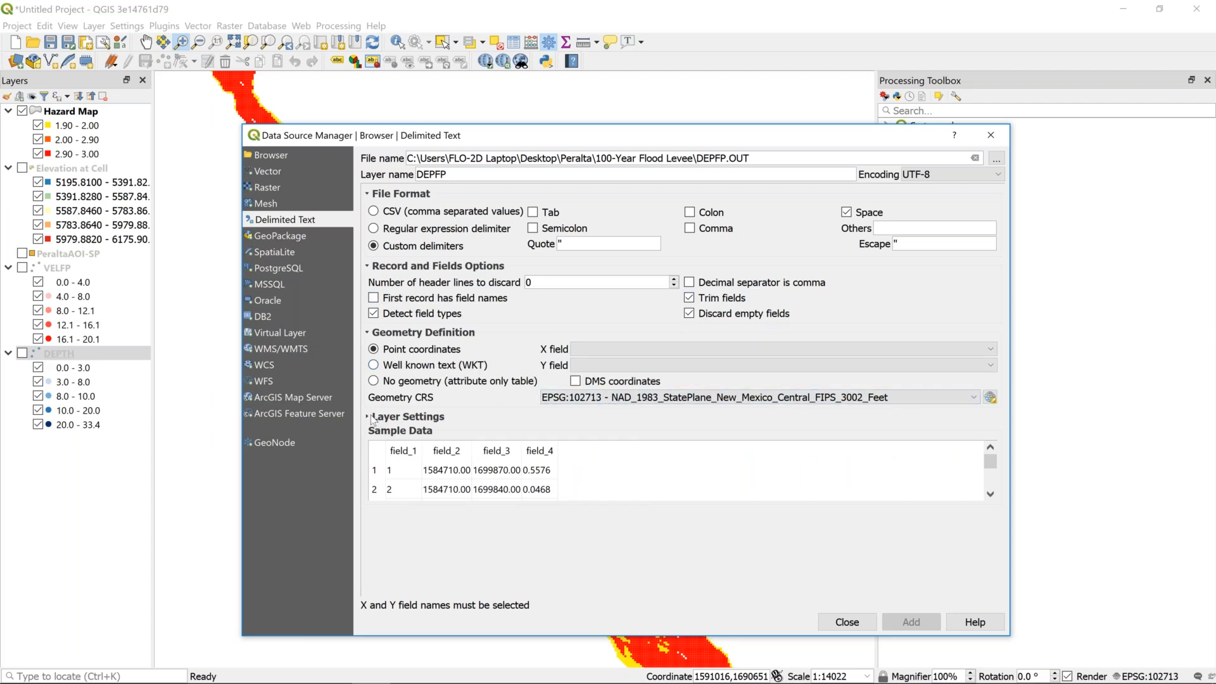
- Assign field_2 as the X field and field_3 as the Y field for DEPFP, and close the import without adding it
{"action": "left_click", "coordinate": [576, 350]}
{"action": "left_click", "coordinate": [582, 375]}
{"action": "left_click", "coordinate": [582, 365]}
{"action": "left_click", "coordinate": [584, 400]}
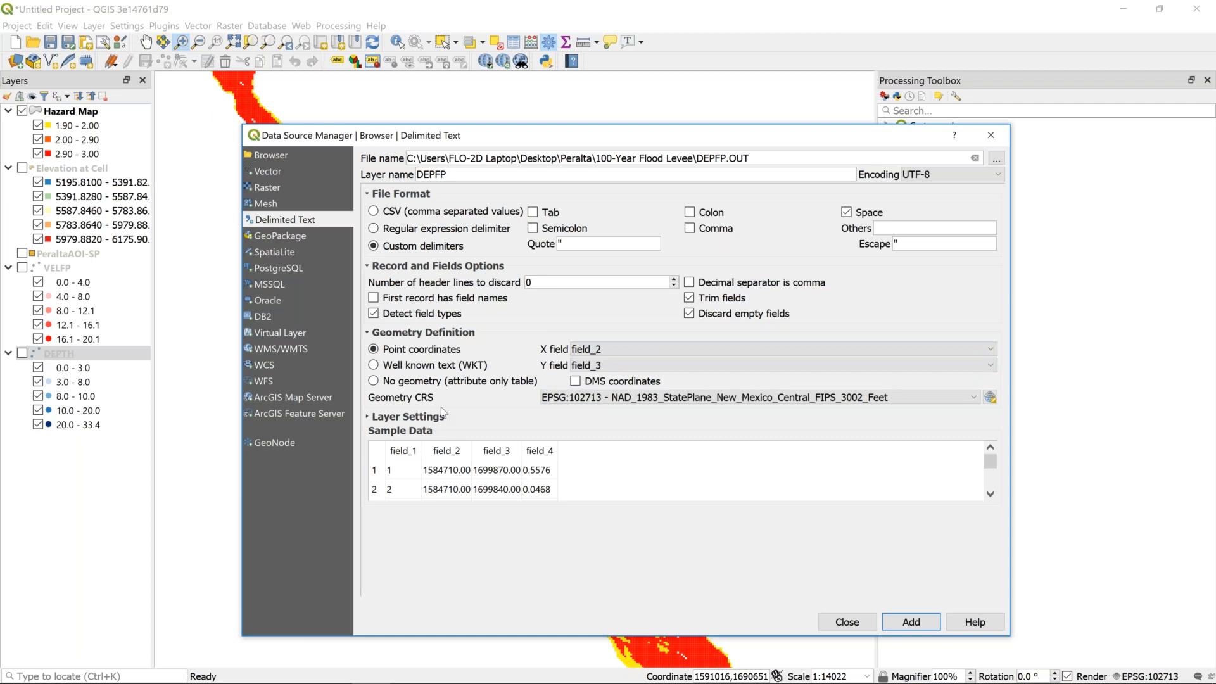
{"action": "left_click", "coordinate": [848, 622]}
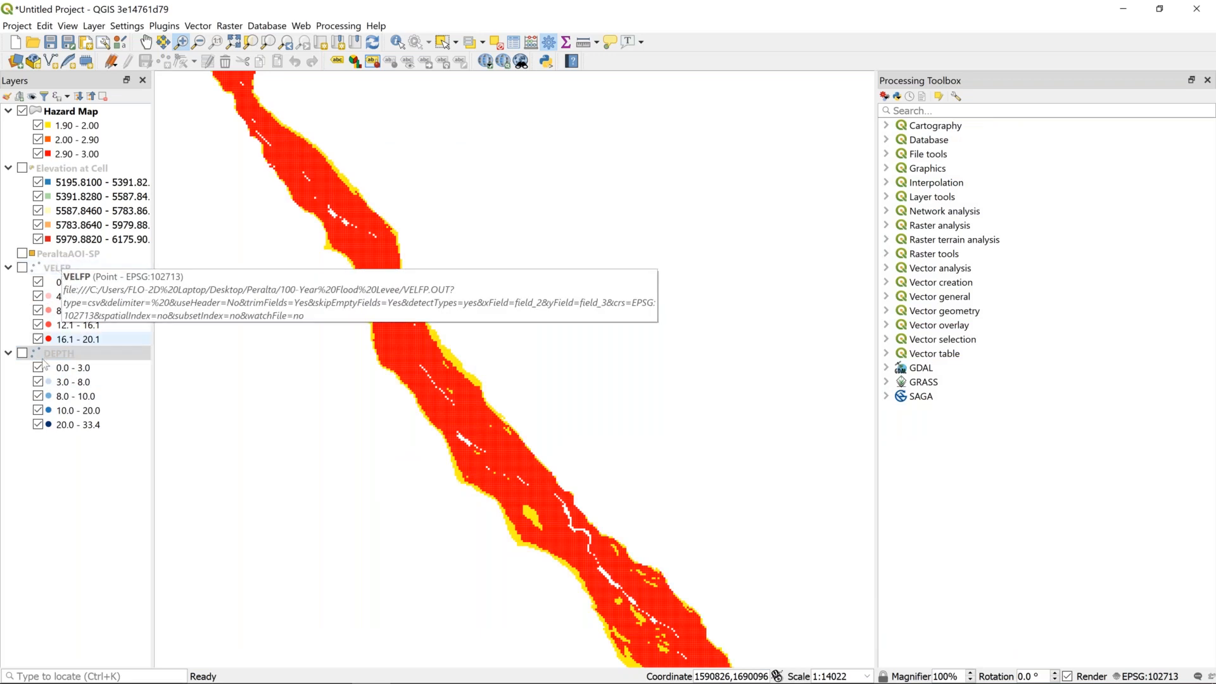
- Review the Elevation at Cell layer's join to DEPTH, including its joined field and custom prefix, without changing anything
{"action": "double_click", "coordinate": [74, 168]}
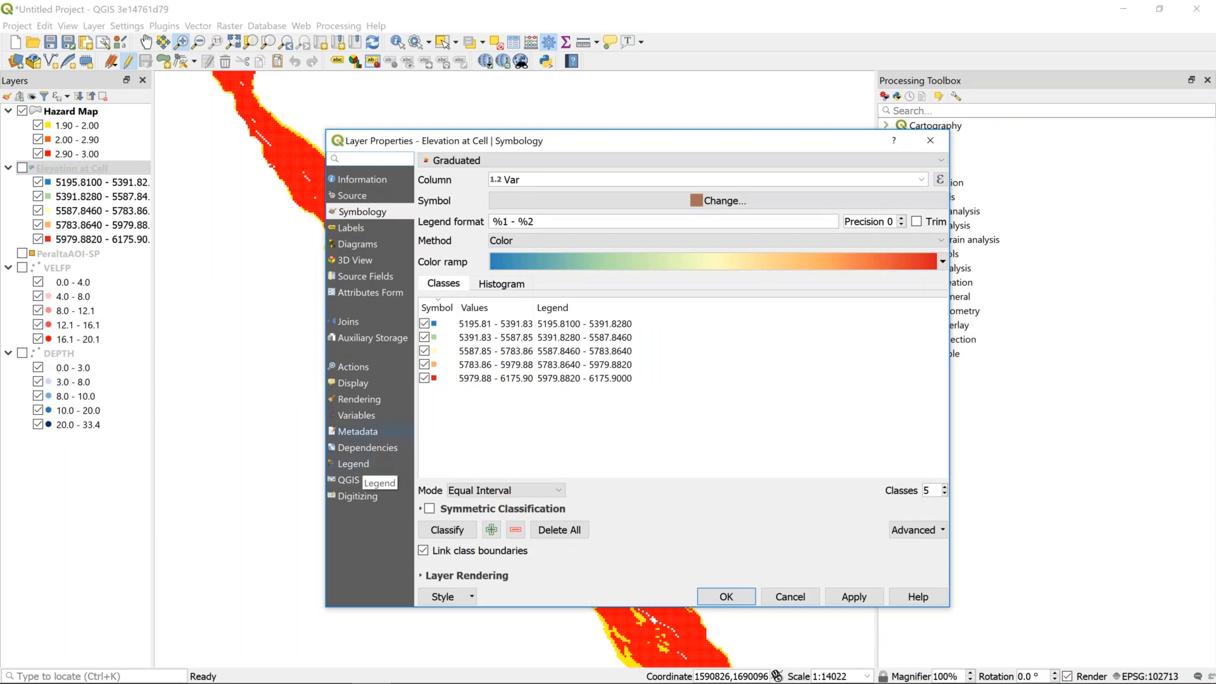
{"action": "left_click", "coordinate": [348, 323]}
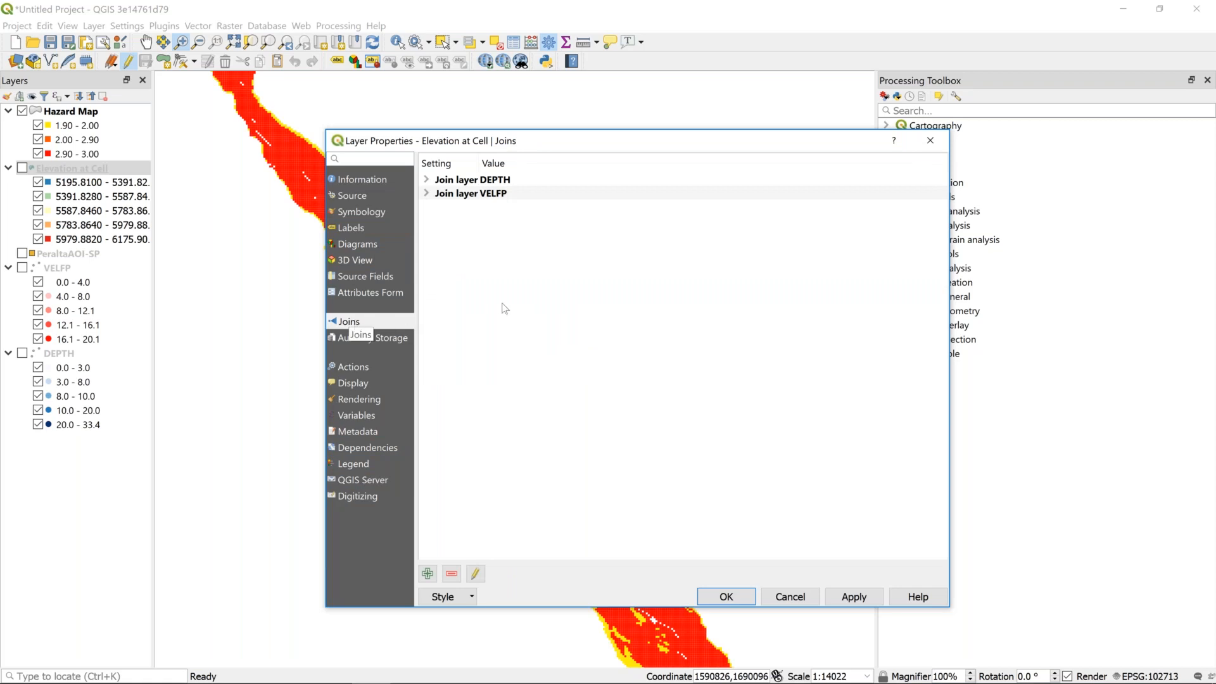
{"action": "double_click", "coordinate": [476, 180]}
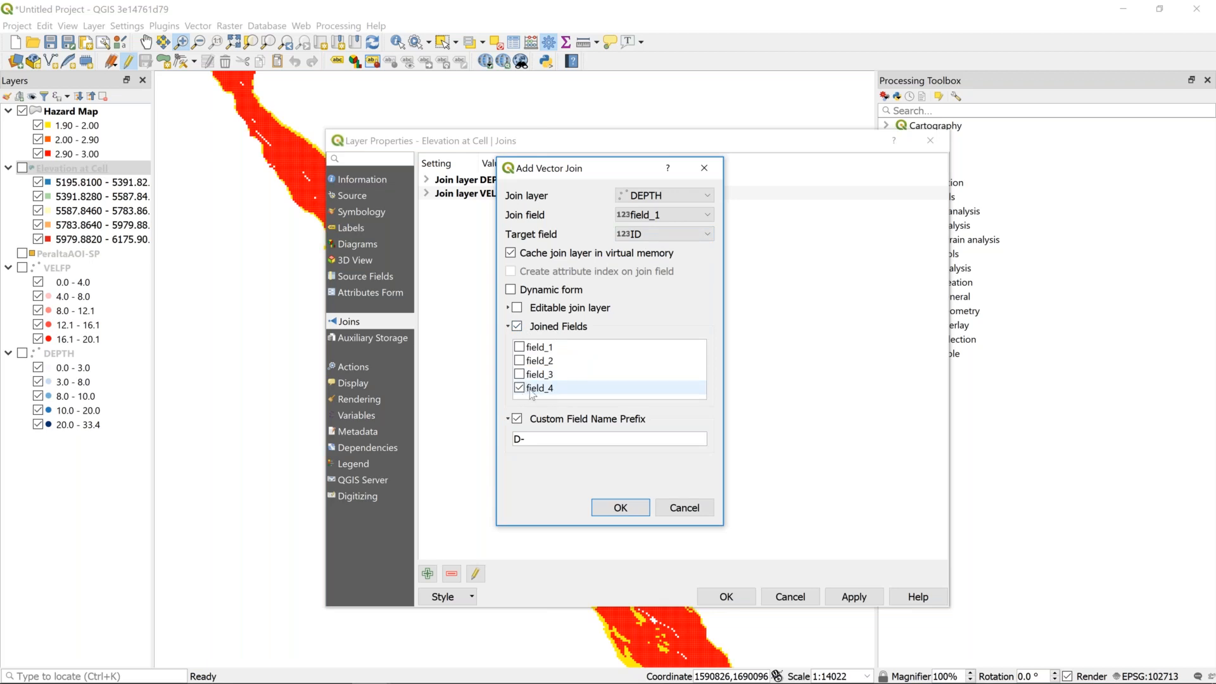
{"action": "double_click", "coordinate": [527, 439]}
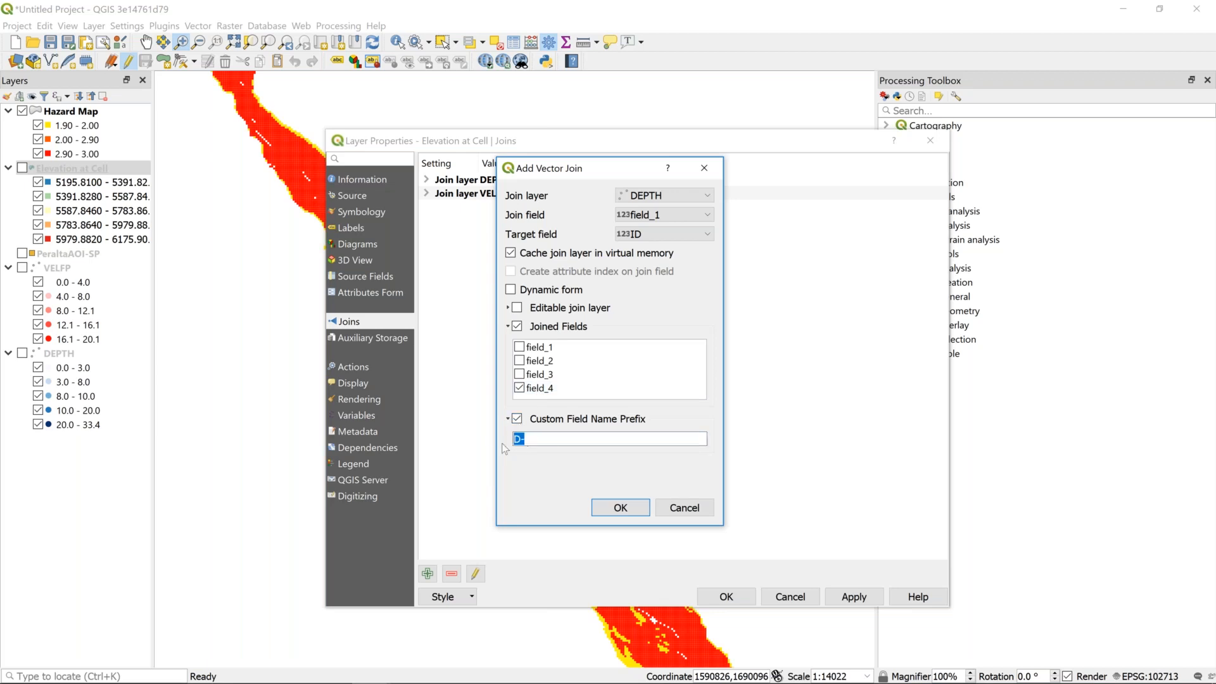
{"action": "left_click", "coordinate": [685, 511]}
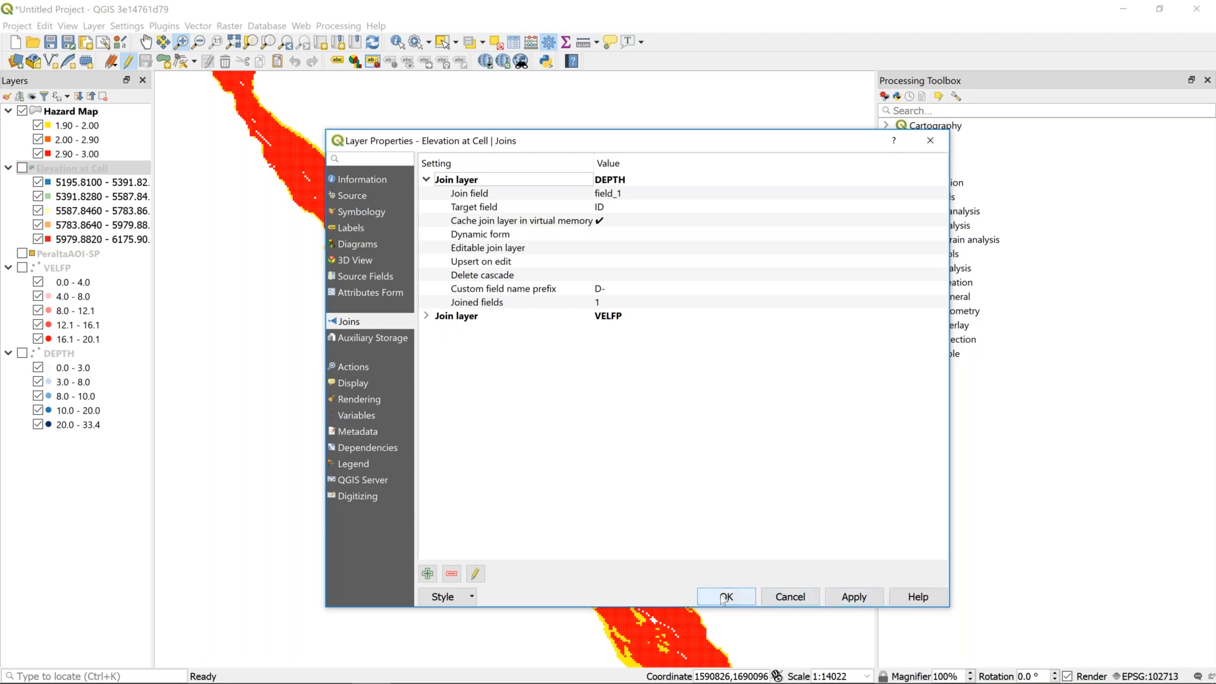
{"action": "left_click", "coordinate": [790, 597]}
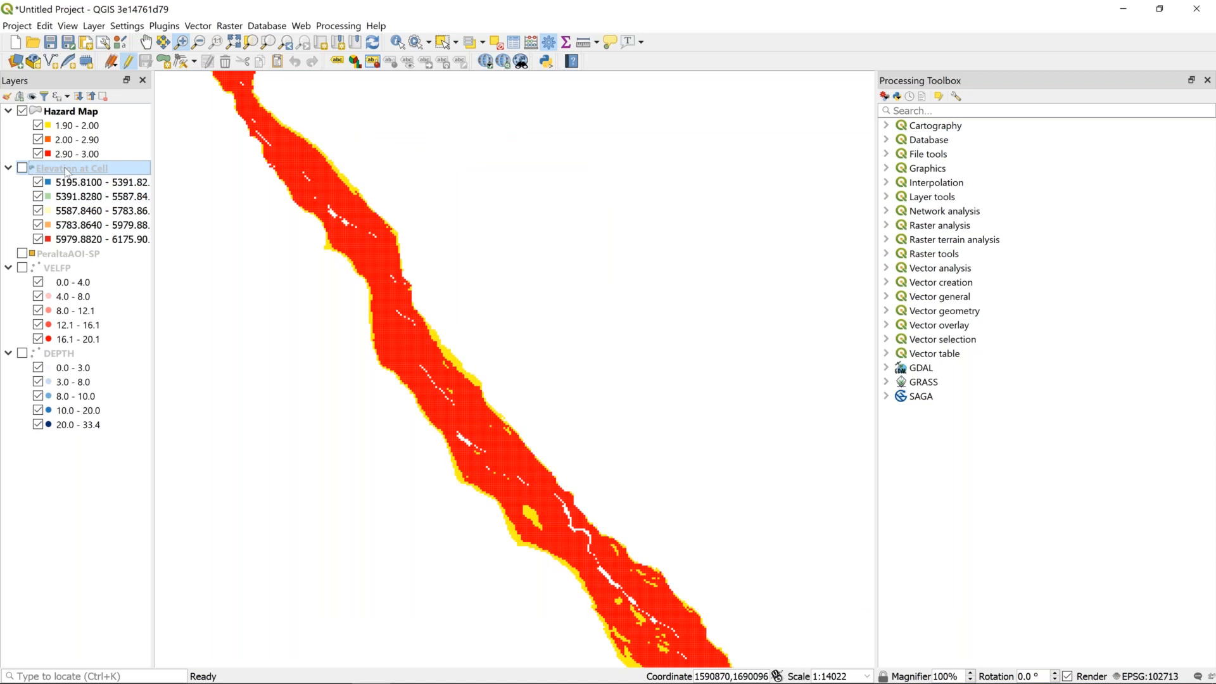
- Hide the Hazard Map layer, show Elevation at Cell and open its attribute table
{"action": "left_click", "coordinate": [22, 111]}
{"action": "left_click", "coordinate": [23, 168]}
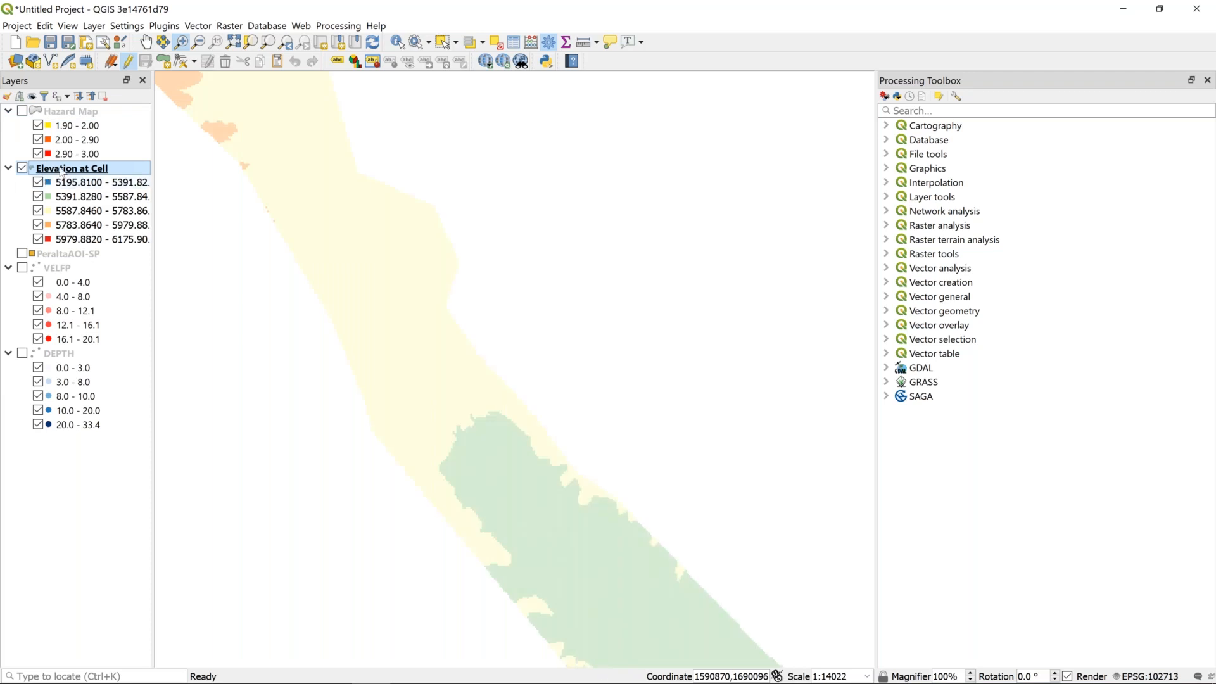
{"action": "right_click", "coordinate": [61, 169]}
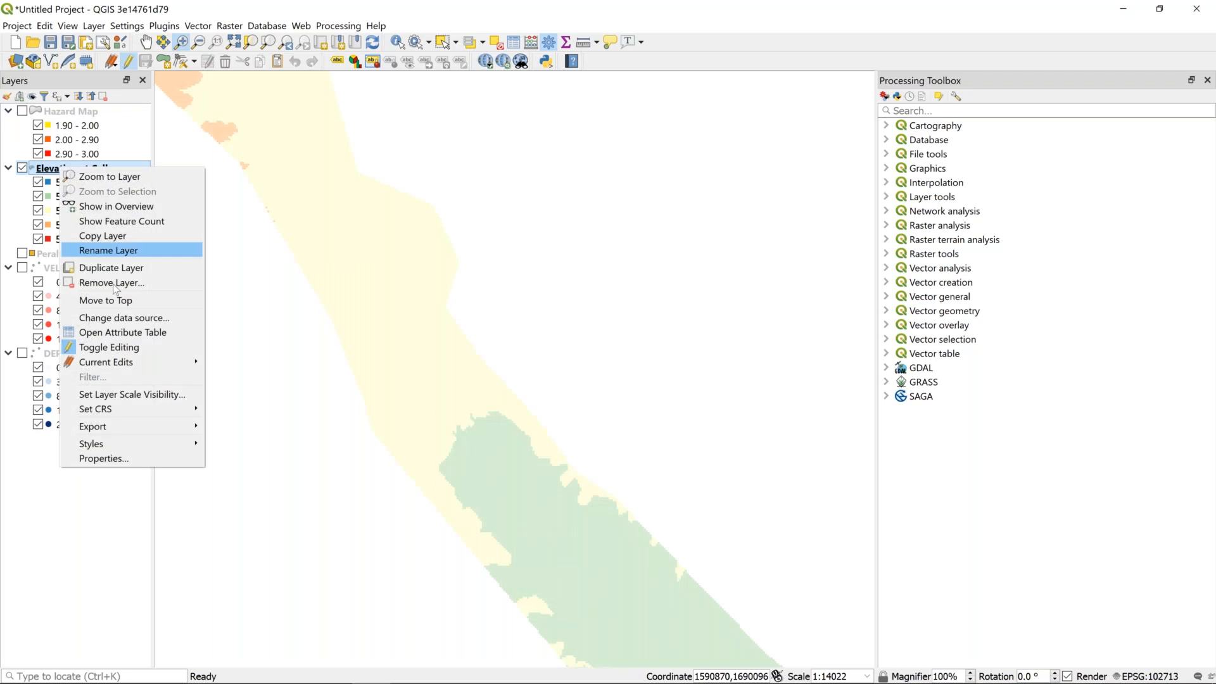
{"action": "left_click", "coordinate": [118, 333]}
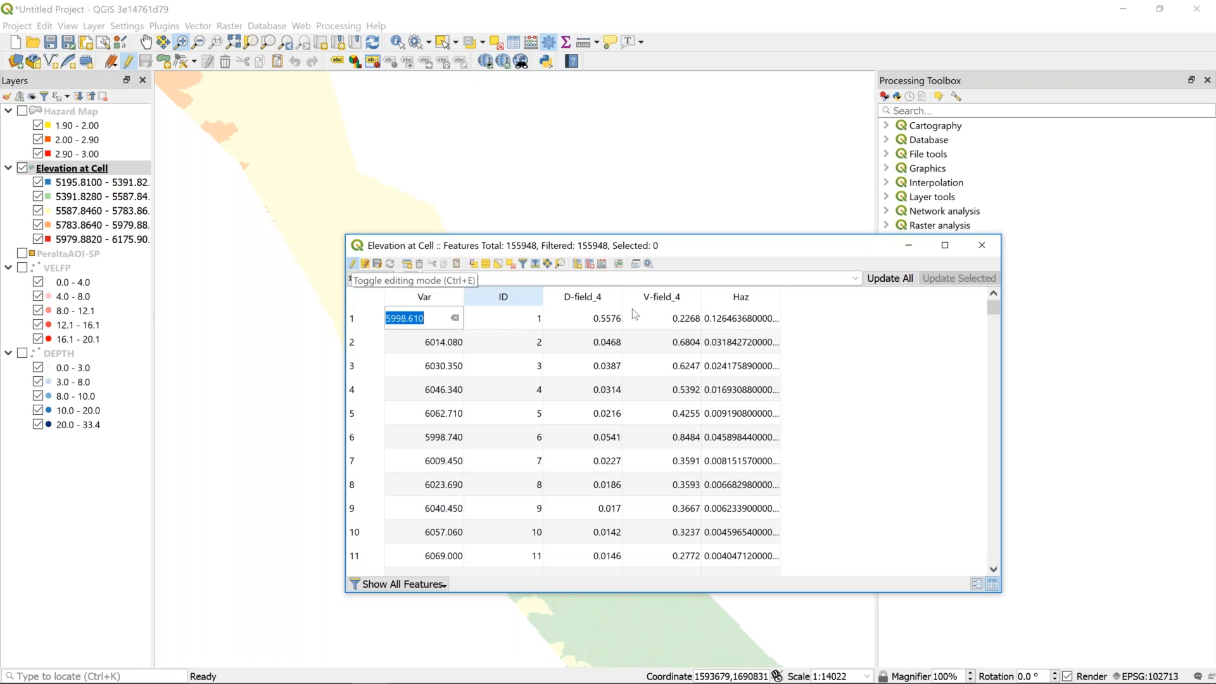
- Add a whole number (integer) field named Hazard with length 1 to the Elevation at Cell attribute table
{"action": "left_click", "coordinate": [577, 264]}
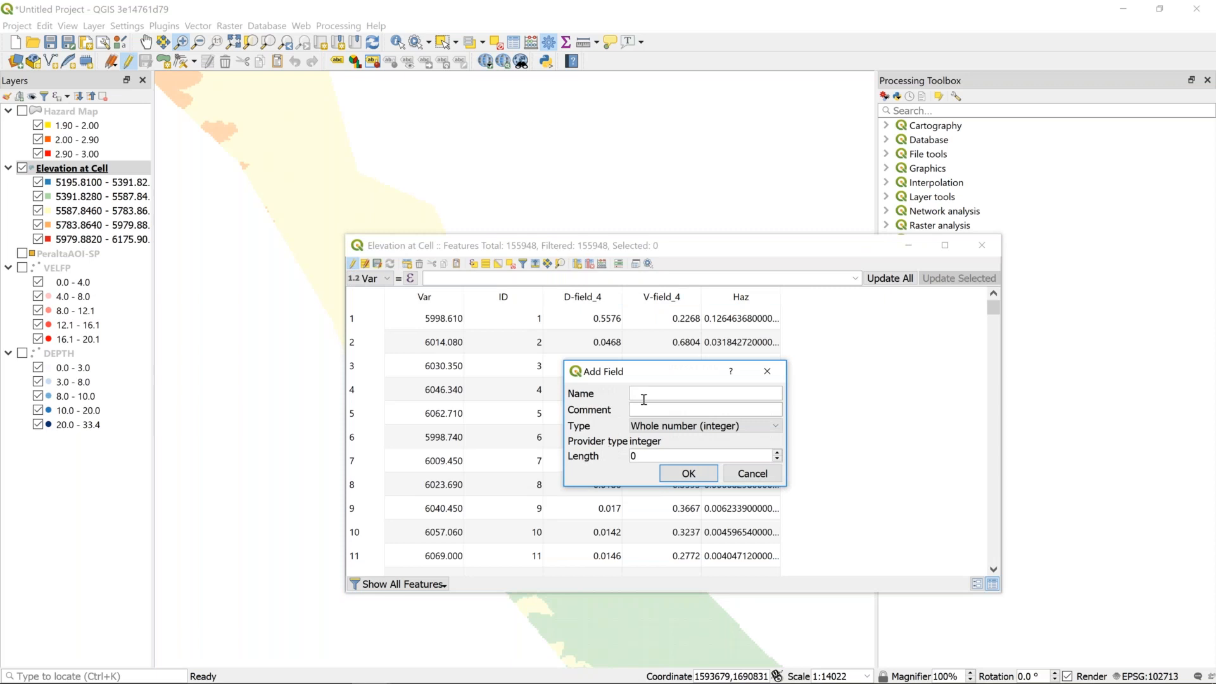
{"action": "type", "text": "Hazard"}
{"action": "left_click", "coordinate": [638, 426]}
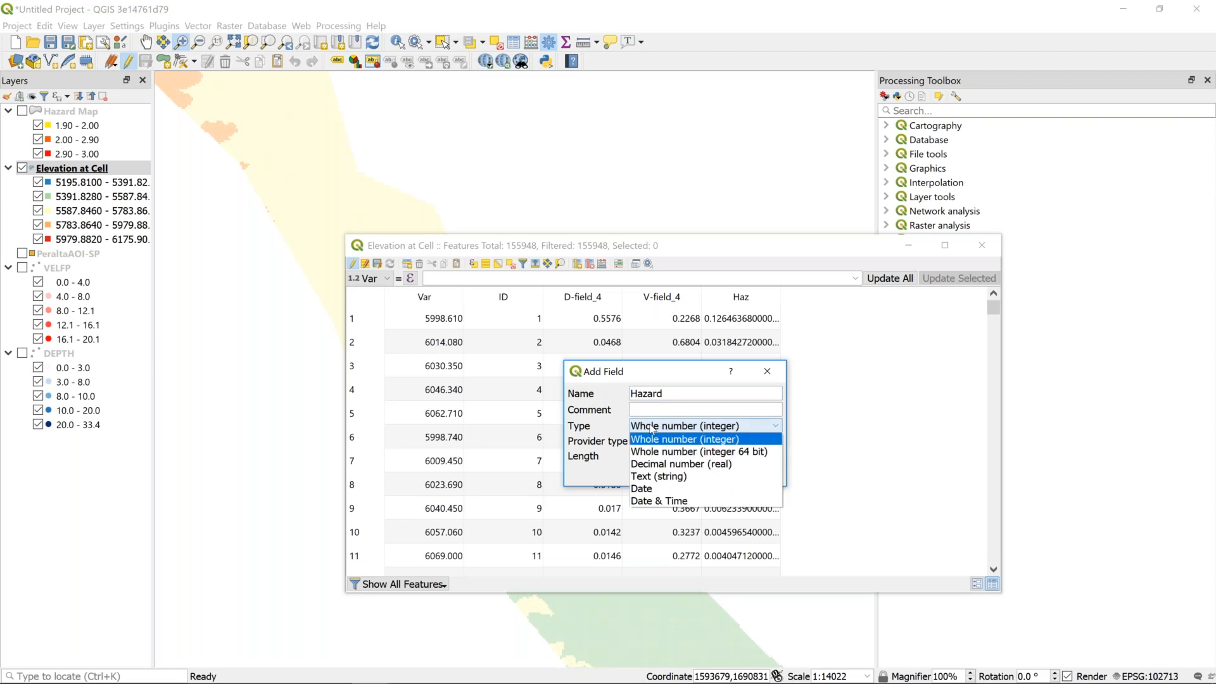
{"action": "left_click", "coordinate": [647, 465]}
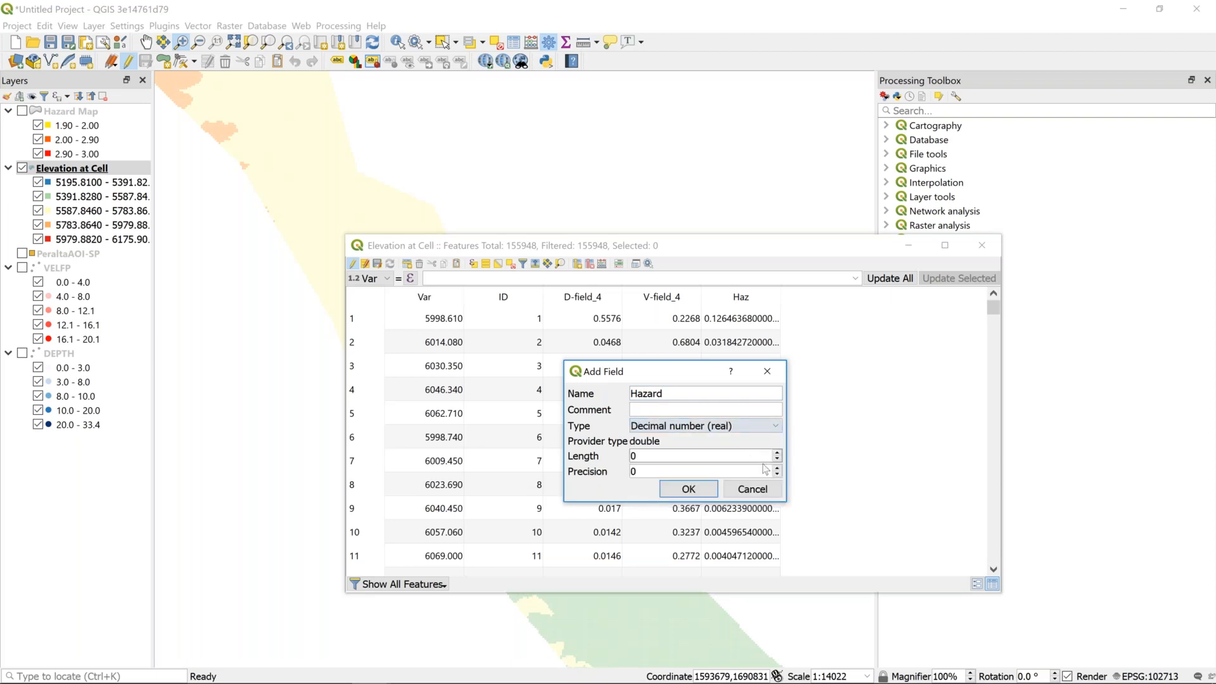
{"action": "double_click", "coordinate": [655, 455]}
{"action": "left_click", "coordinate": [664, 426]}
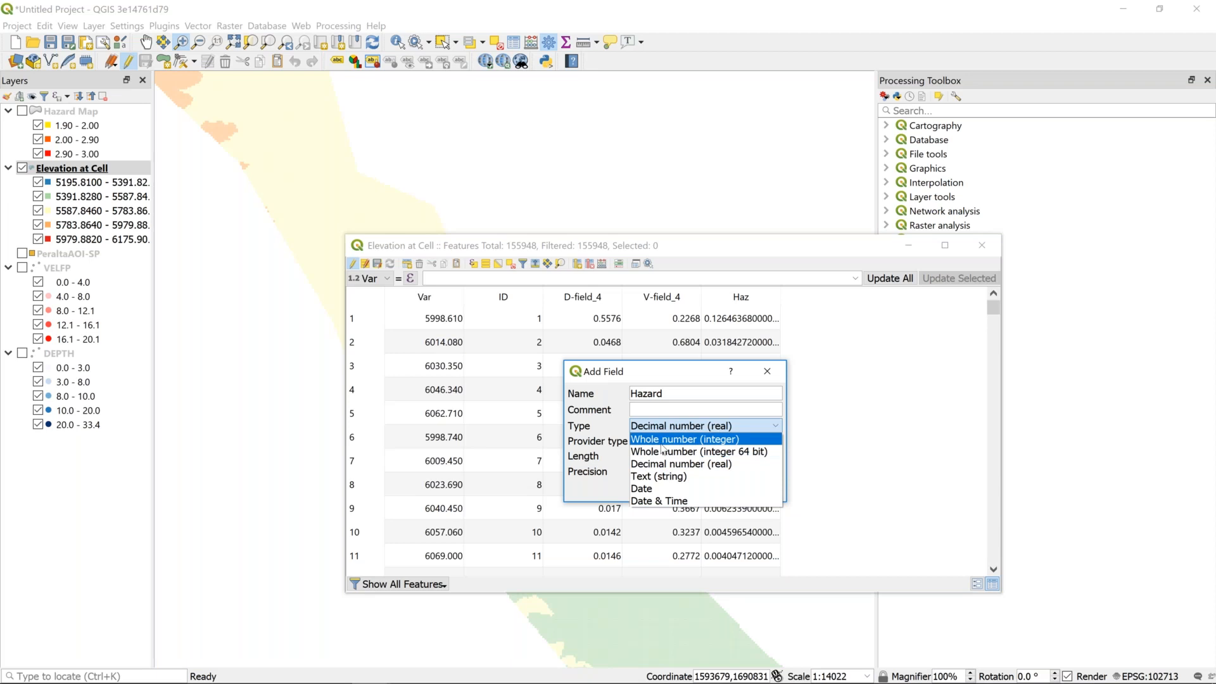
{"action": "left_click", "coordinate": [663, 444]}
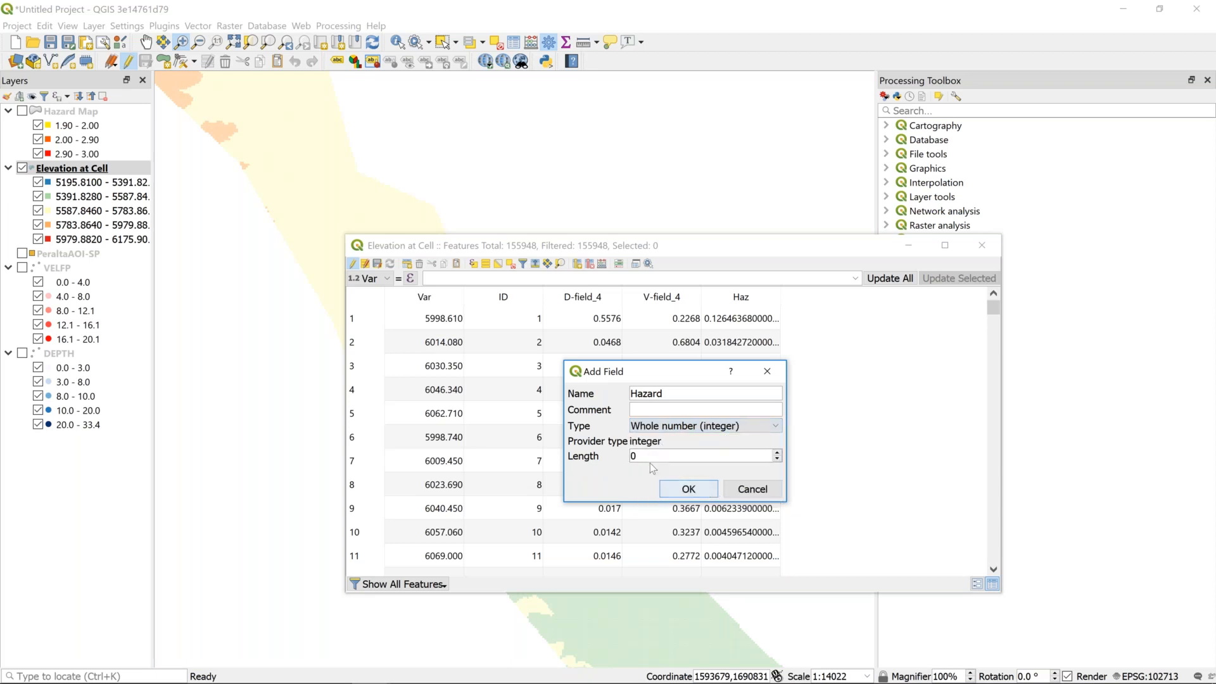
{"action": "left_click_drag", "start_coordinate": [654, 456], "coordinate": [608, 461]}
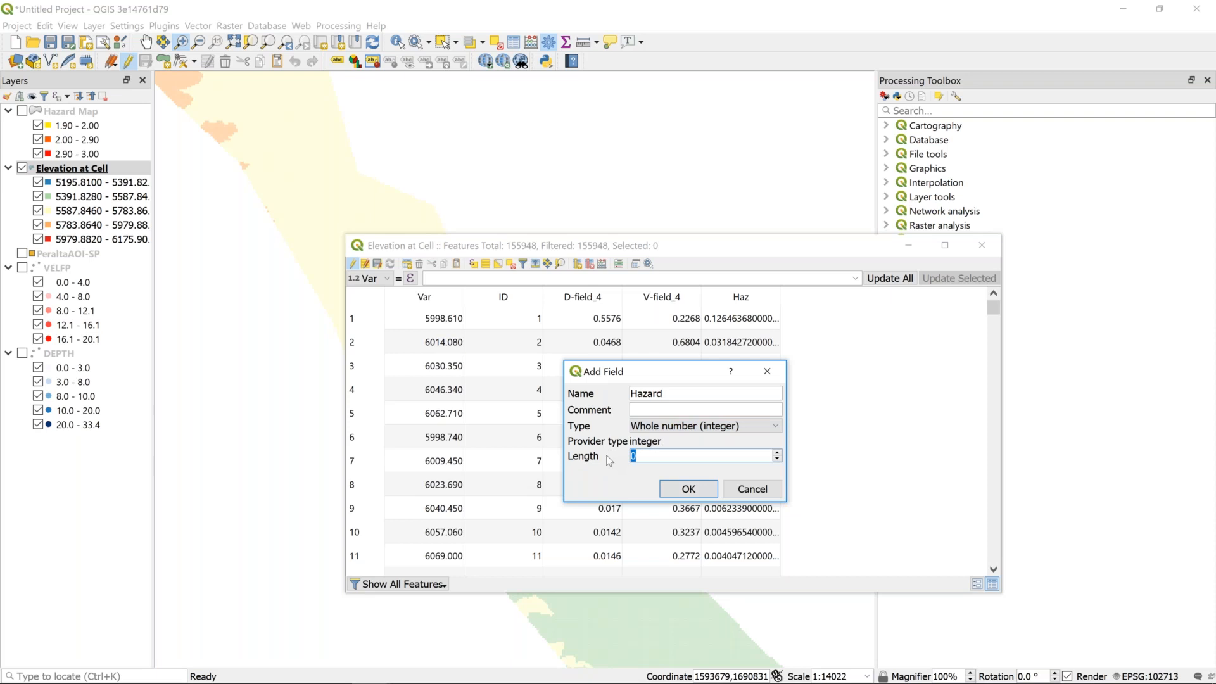
{"action": "type", "text": "1"}
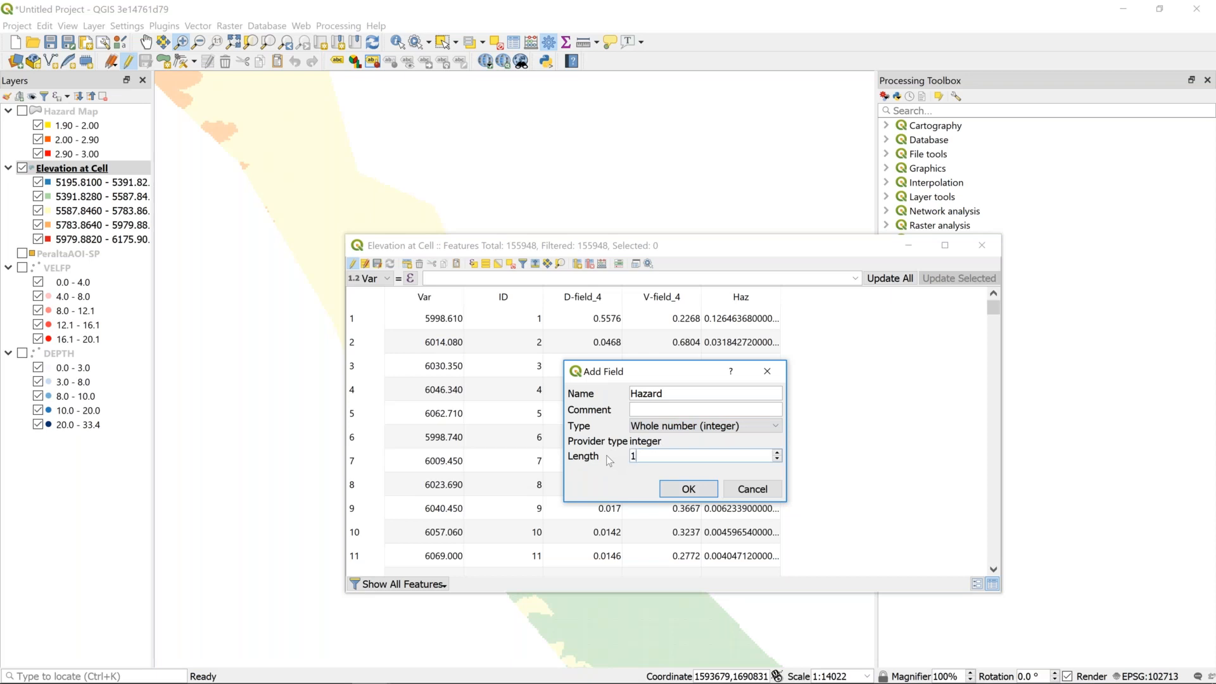
{"action": "left_click", "coordinate": [688, 490]}
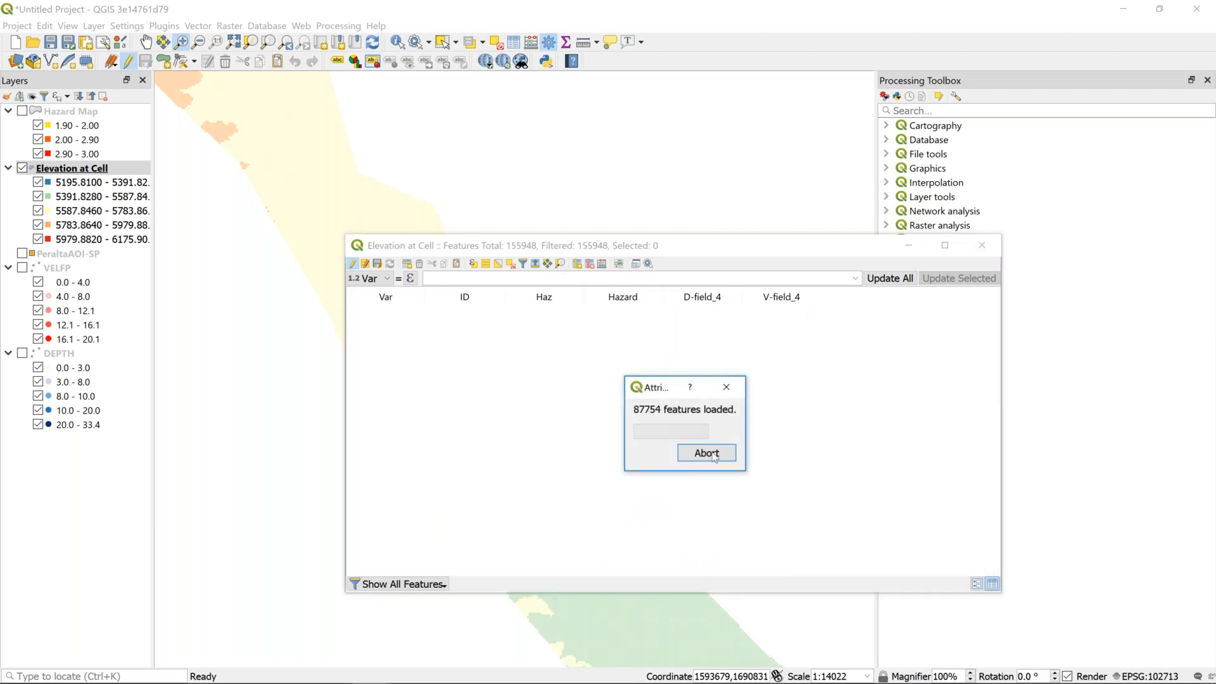
{"action": "left_click", "coordinate": [714, 456]}
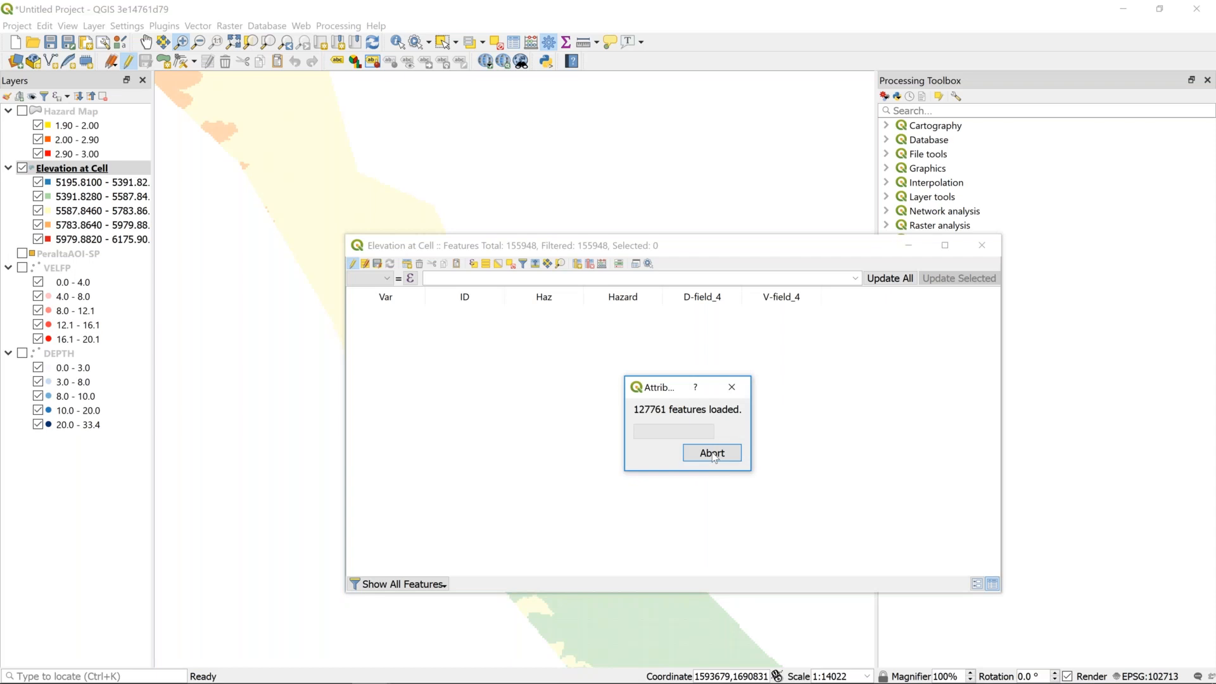
{"action": "left_click", "coordinate": [713, 456]}
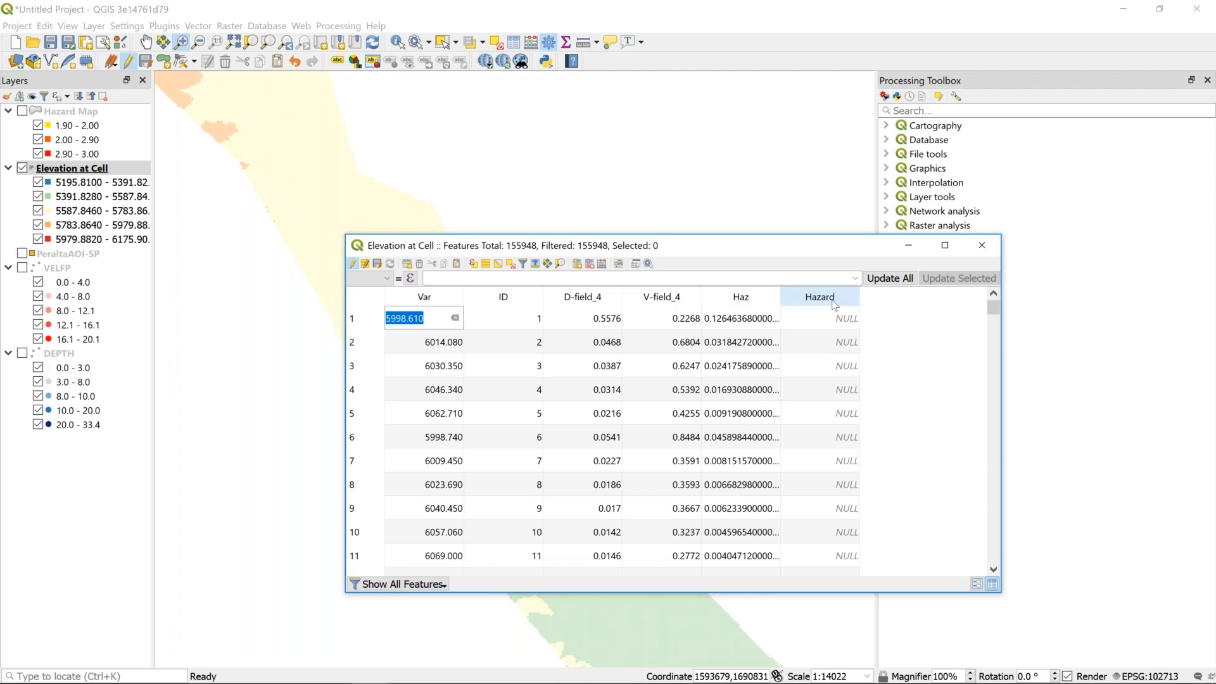
- Choose Hazard as the field to calculate and open the expression builder with its Fields and Values group expanded
{"action": "left_click", "coordinate": [389, 281]}
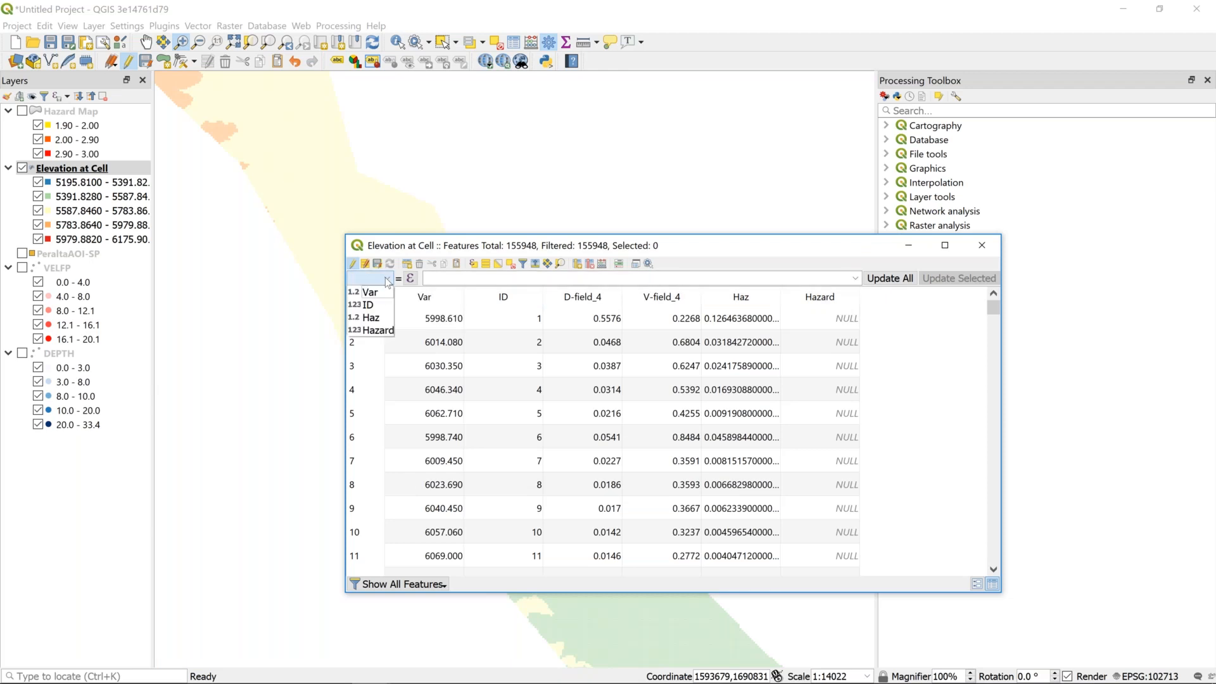
{"action": "left_click", "coordinate": [377, 333]}
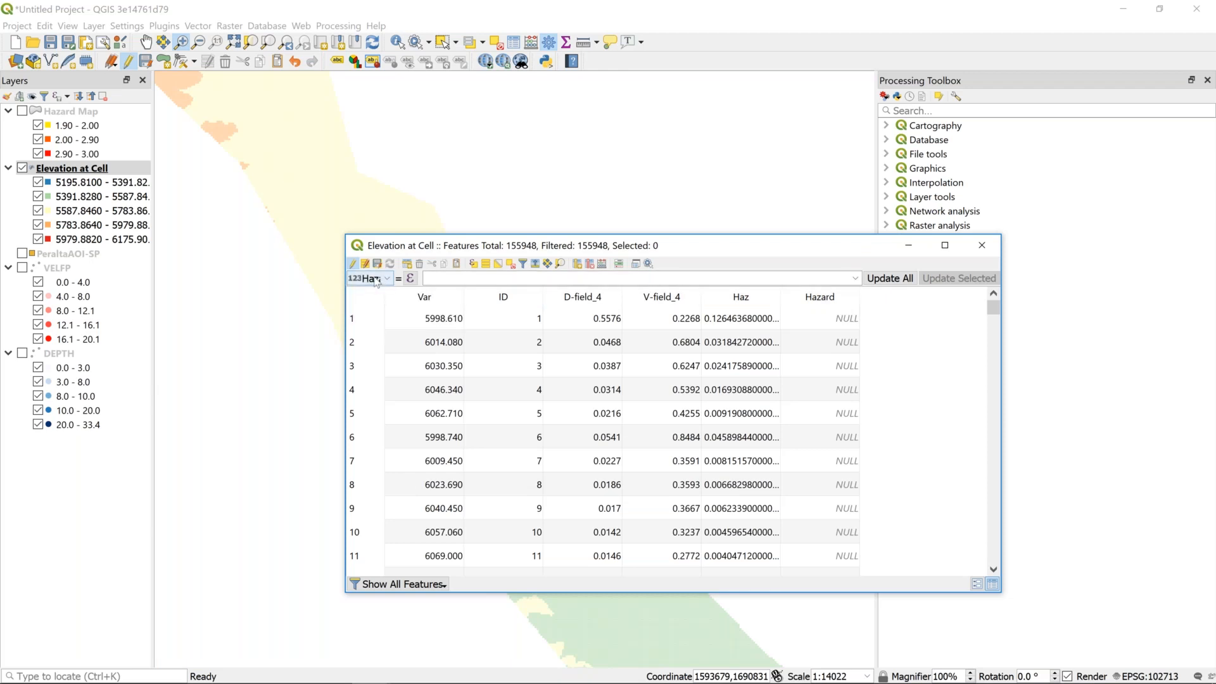
{"action": "left_click", "coordinate": [410, 280]}
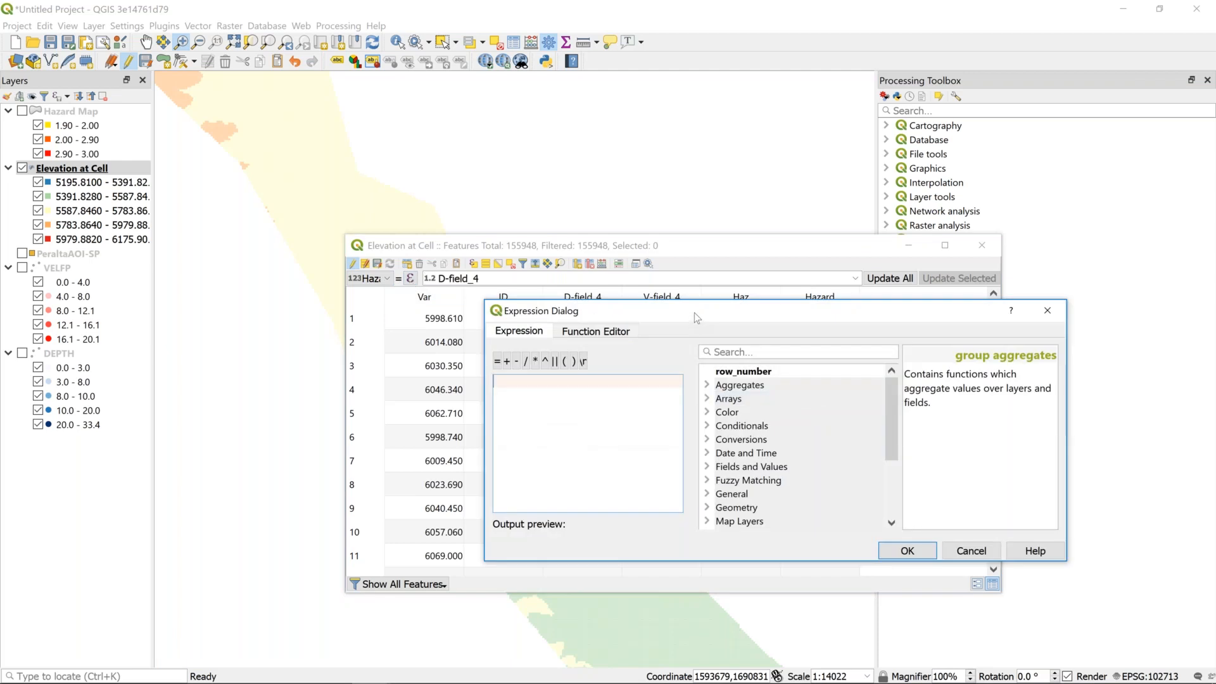
{"action": "left_click_drag", "start_coordinate": [694, 313], "coordinate": [713, 269]}
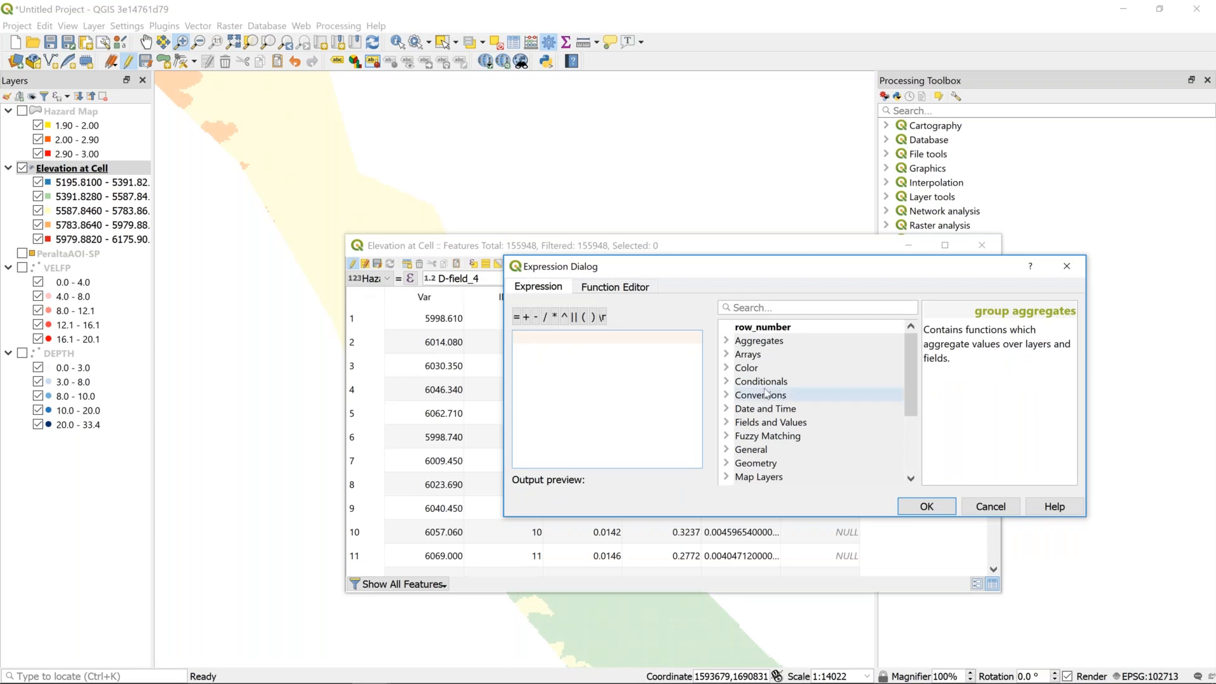
{"action": "left_click", "coordinate": [727, 422]}
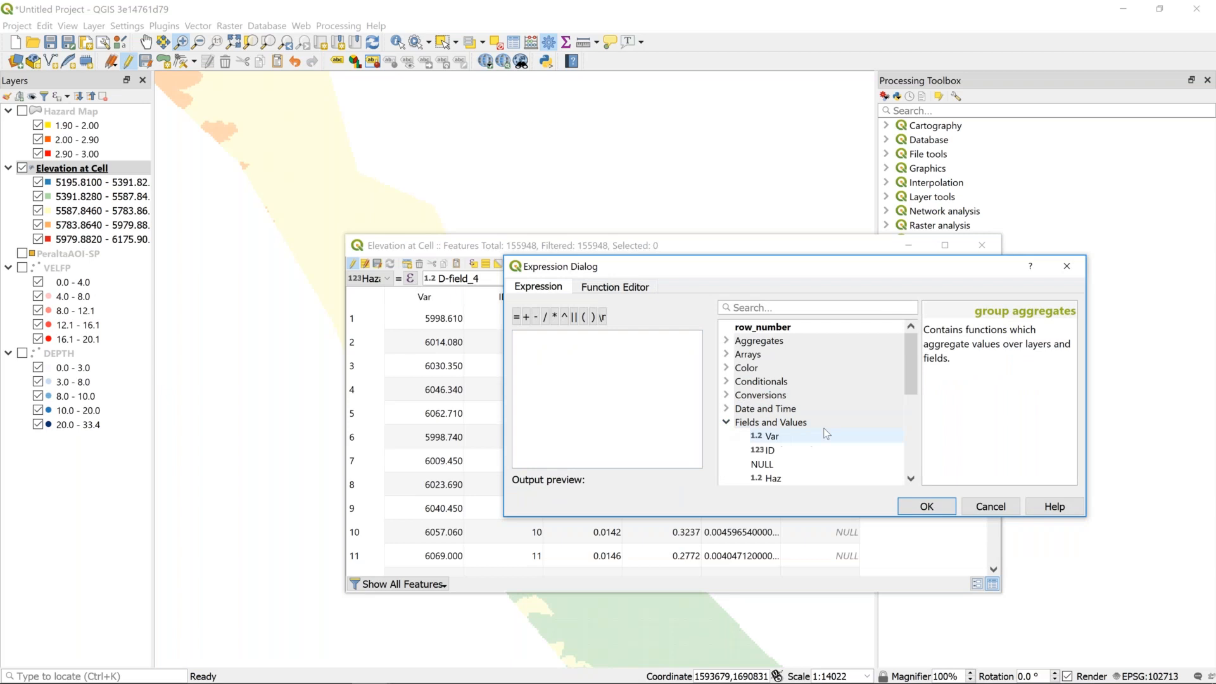
{"action": "left_click_drag", "start_coordinate": [909, 374], "coordinate": [912, 429]}
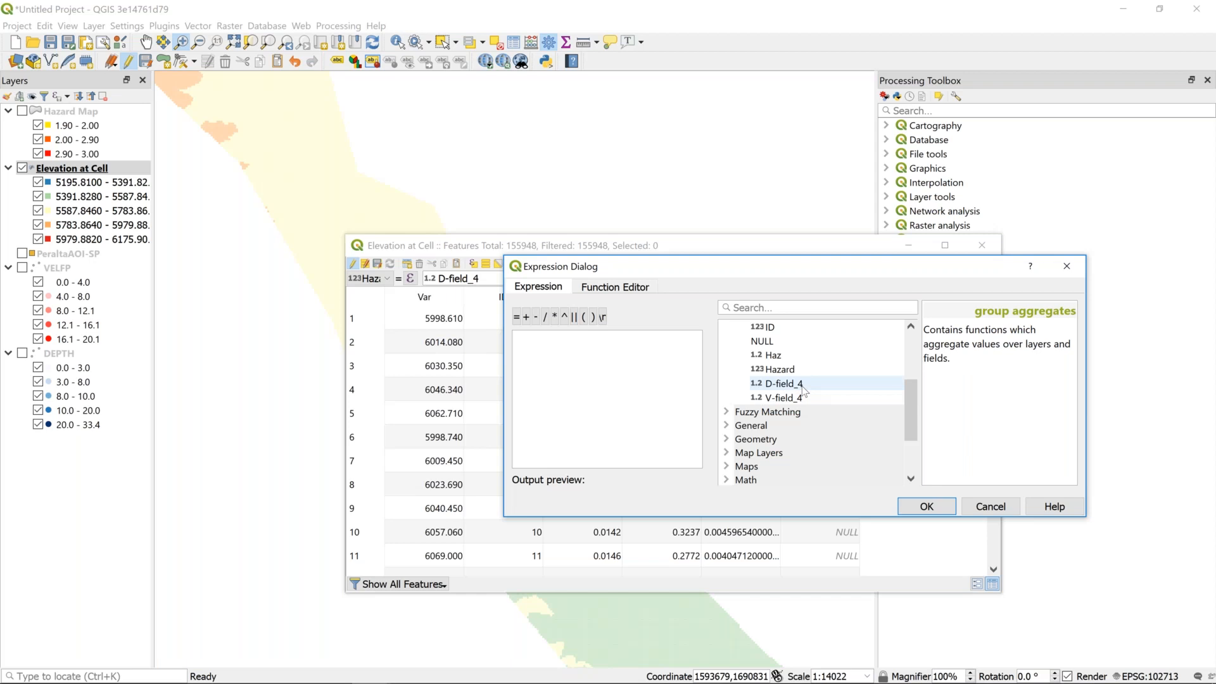
{"action": "left_click_drag", "start_coordinate": [816, 273], "coordinate": [787, 406]}
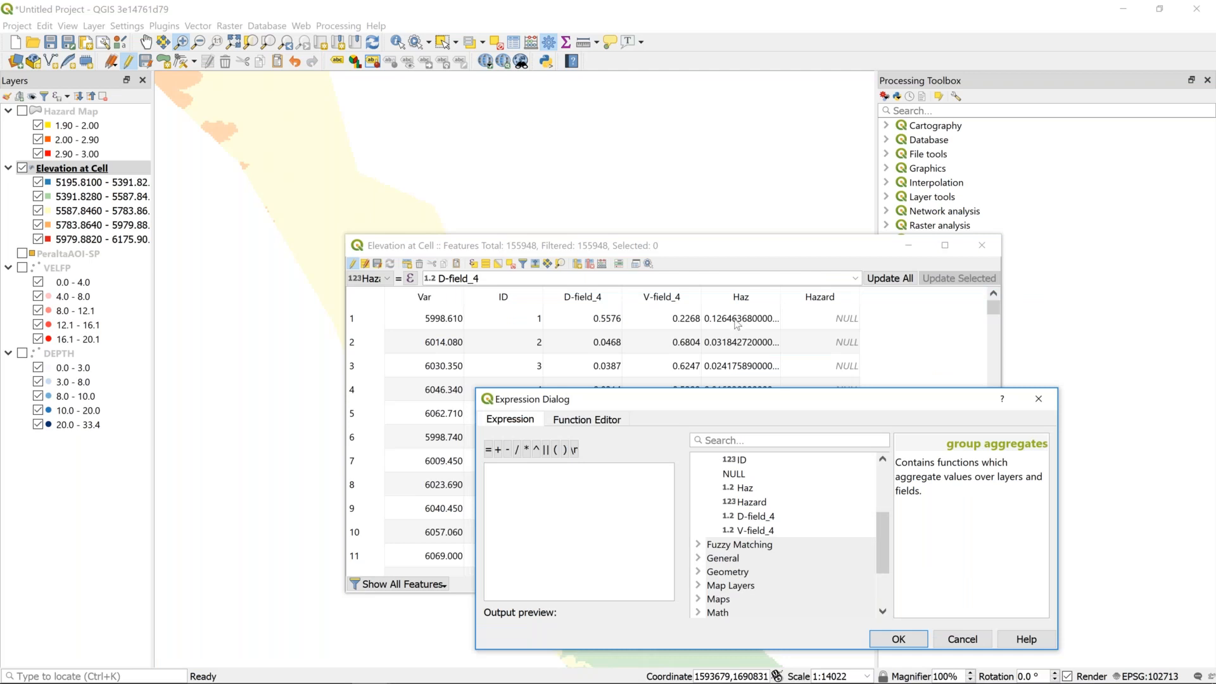
{"action": "left_click_drag", "start_coordinate": [716, 401], "coordinate": [712, 276]}
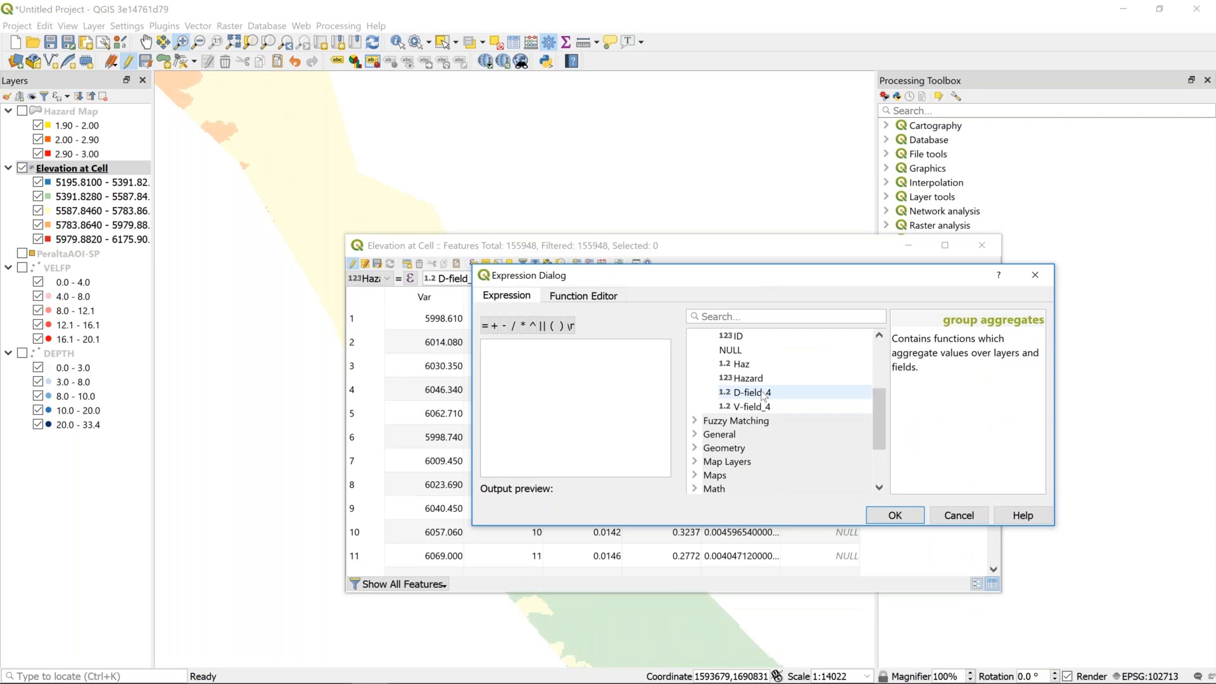
{"action": "left_click_drag", "start_coordinate": [772, 283], "coordinate": [826, 340]}
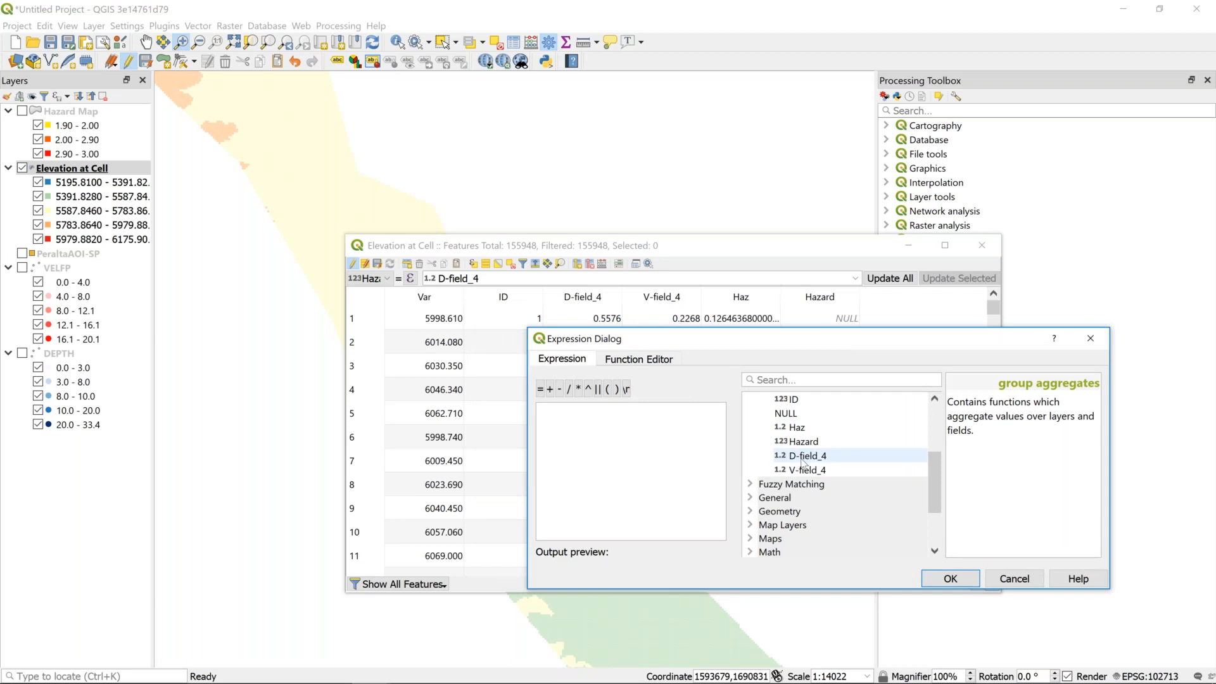
- Build an expression that multiplies the D-field_4 field by the V-field_4 field
{"action": "left_click", "coordinate": [803, 458]}
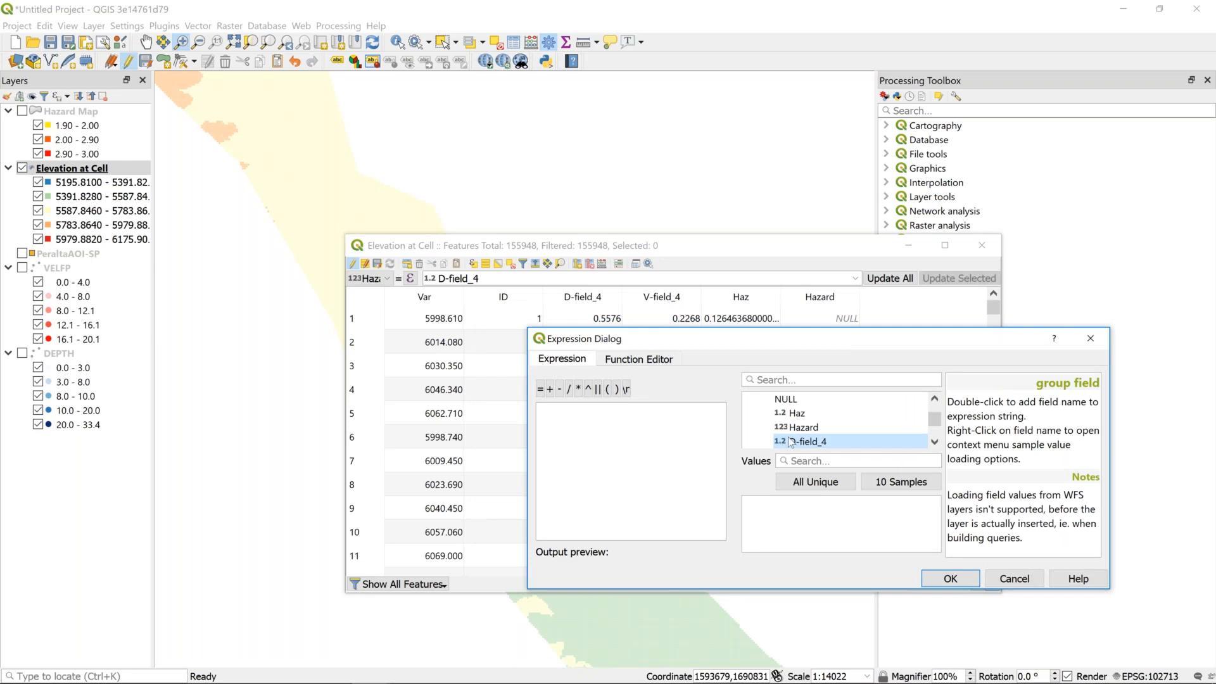
{"action": "double_click", "coordinate": [801, 441]}
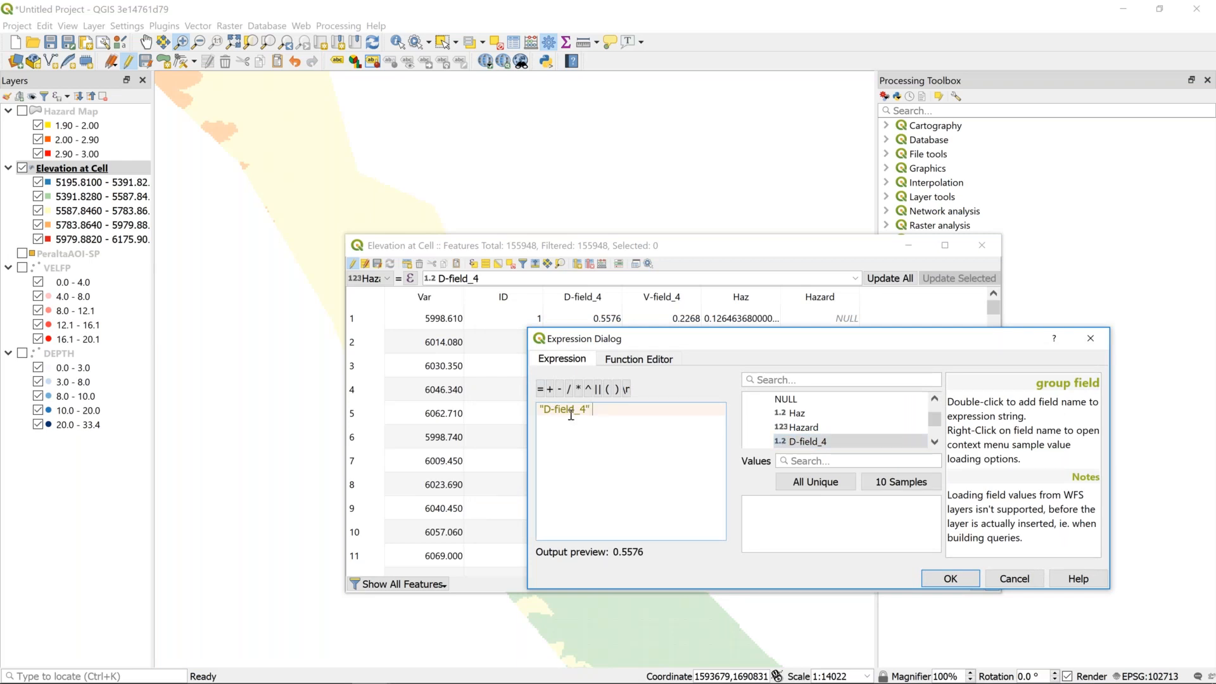
{"action": "type", "text": "*"}
{"action": "key", "text": "BackSpace"}
{"action": "type", "text": "*"}
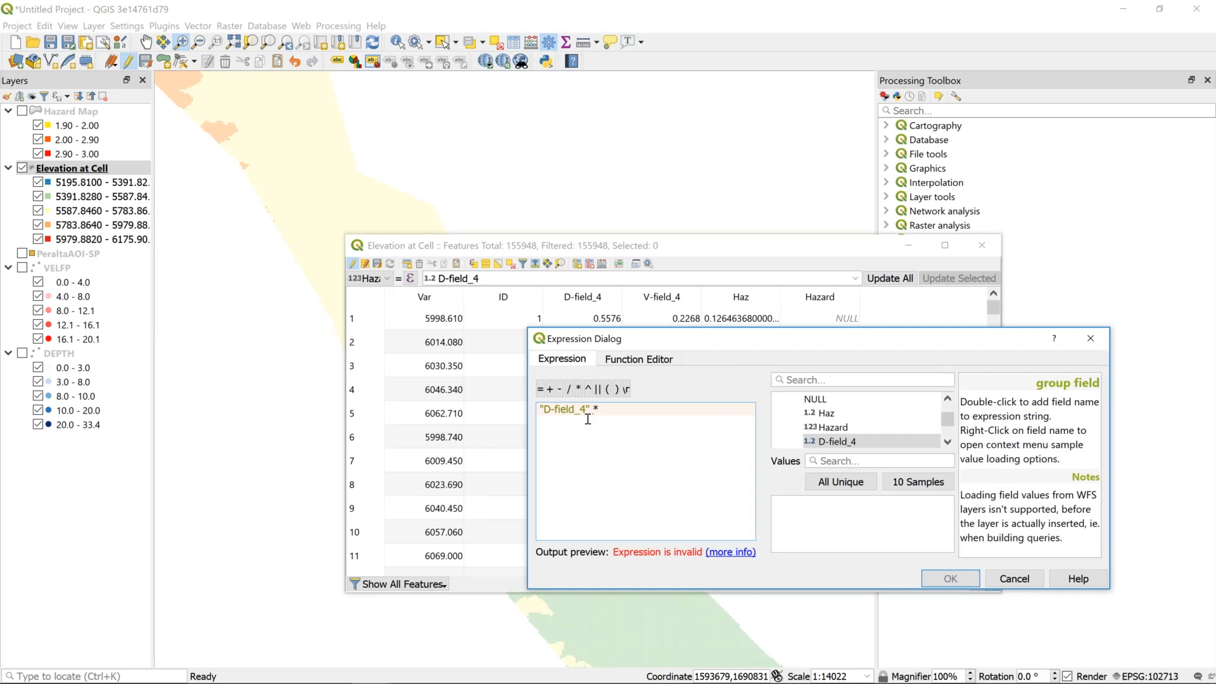
{"action": "left_click", "coordinate": [947, 442]}
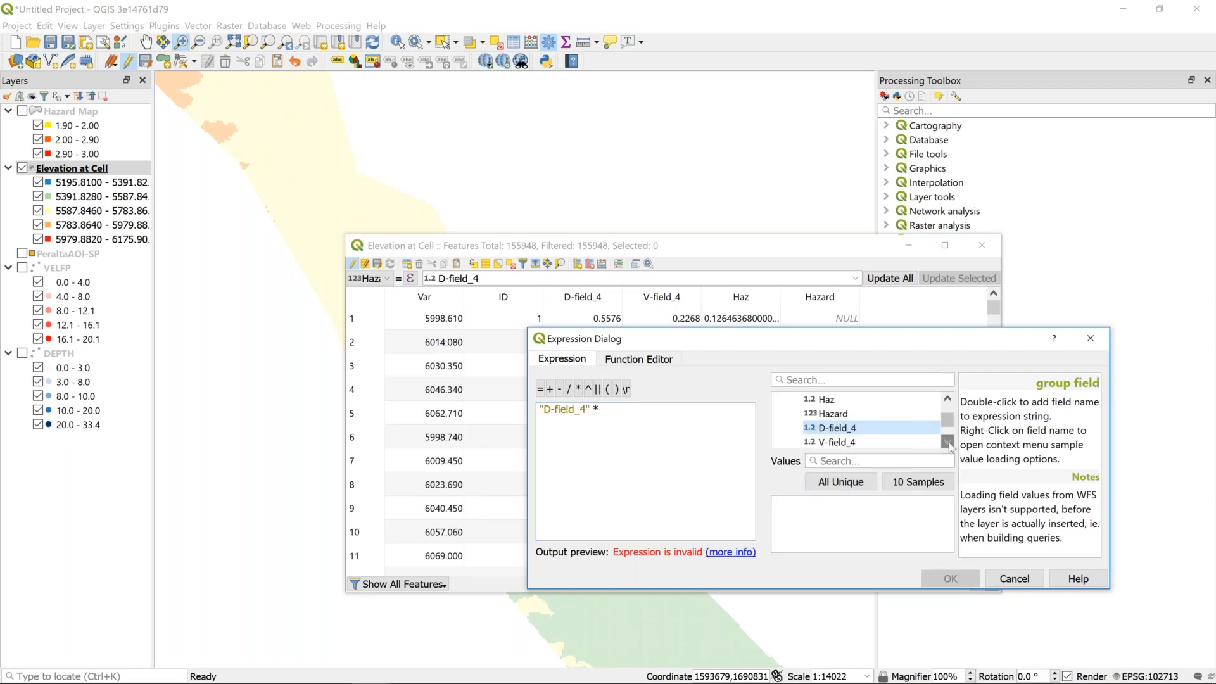
{"action": "left_click", "coordinate": [825, 446]}
{"action": "double_click", "coordinate": [826, 447]}
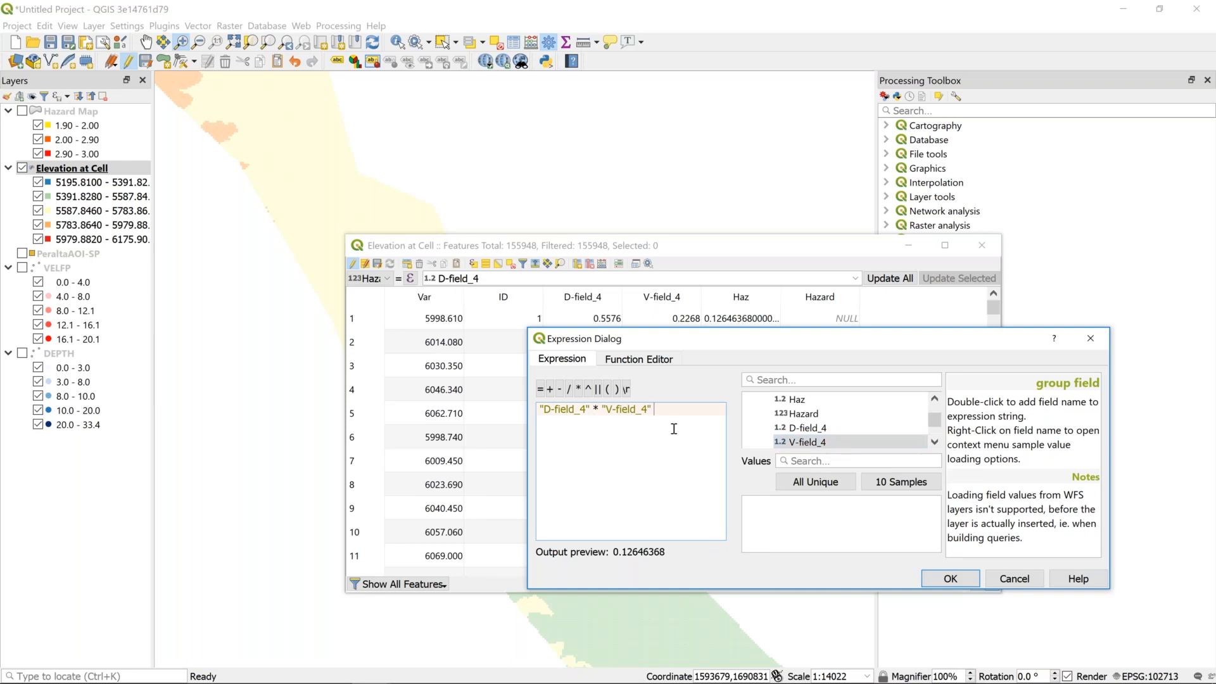
- Complete the expression as "D-field_4" * ("V-field_4") ^2 and update the Hazard field of all features with it
{"action": "type", "text": "^2"}
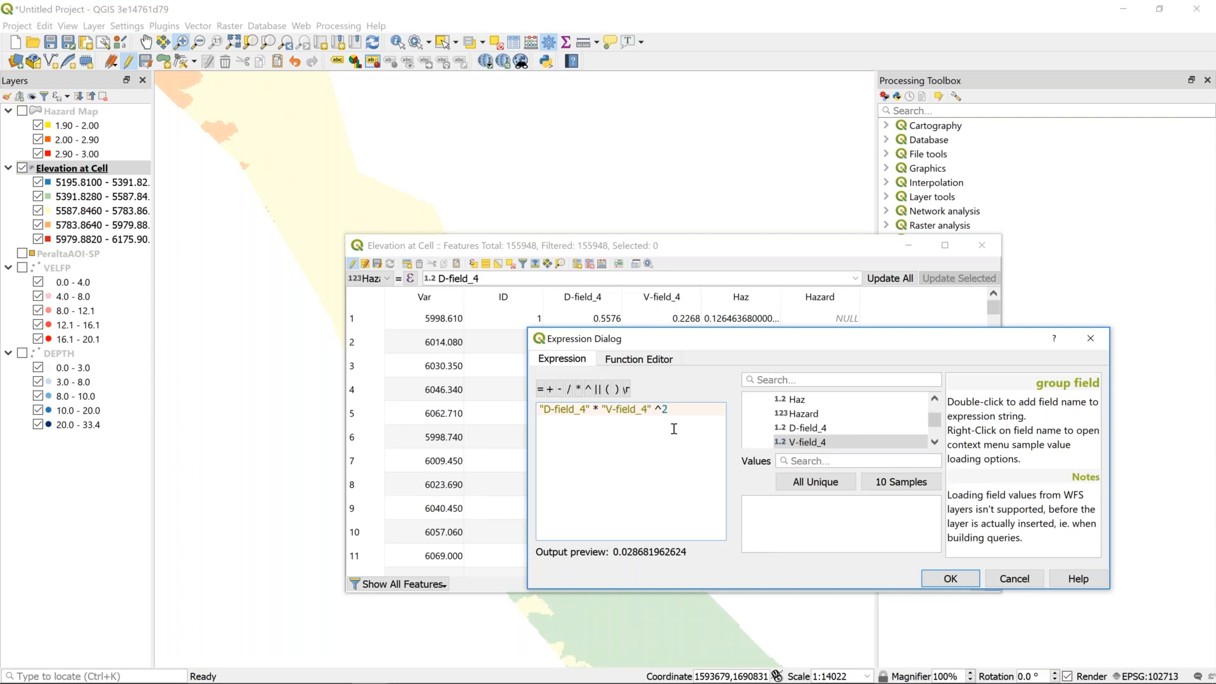
{"action": "left_click", "coordinate": [601, 409]}
{"action": "type", "text": "("}
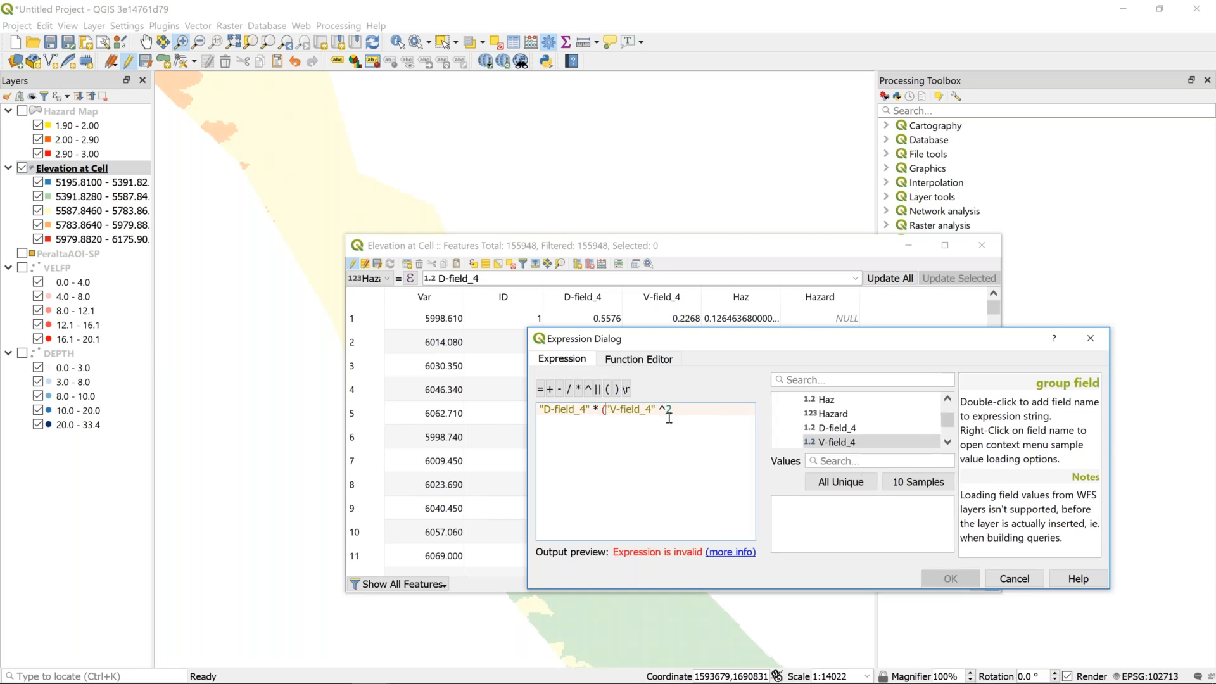
{"action": "left_click", "coordinate": [657, 409]}
{"action": "type", "text": ")"}
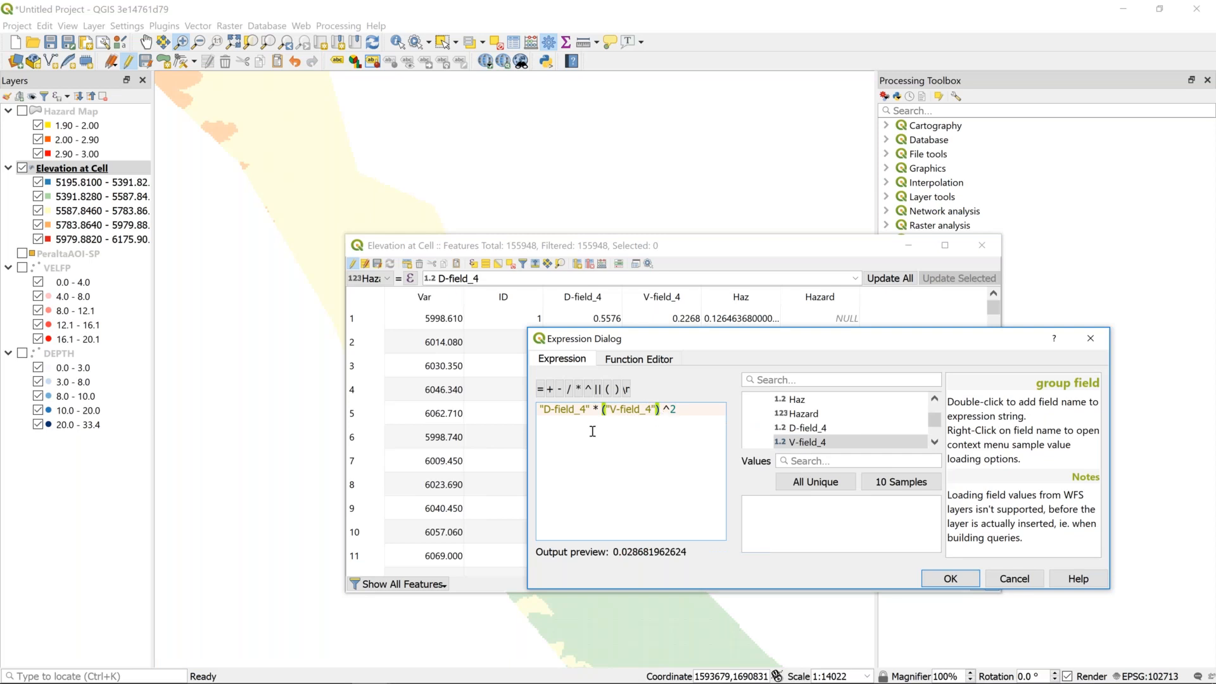
{"action": "left_click", "coordinate": [962, 578]}
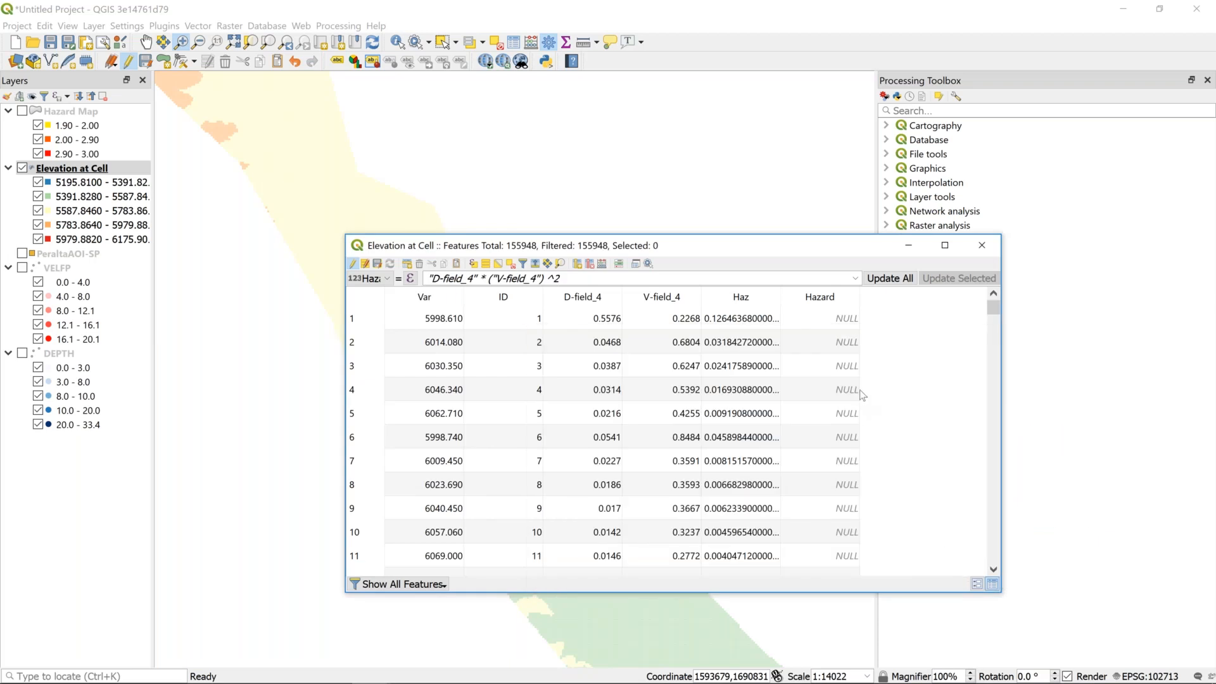
{"action": "left_click", "coordinate": [880, 279]}
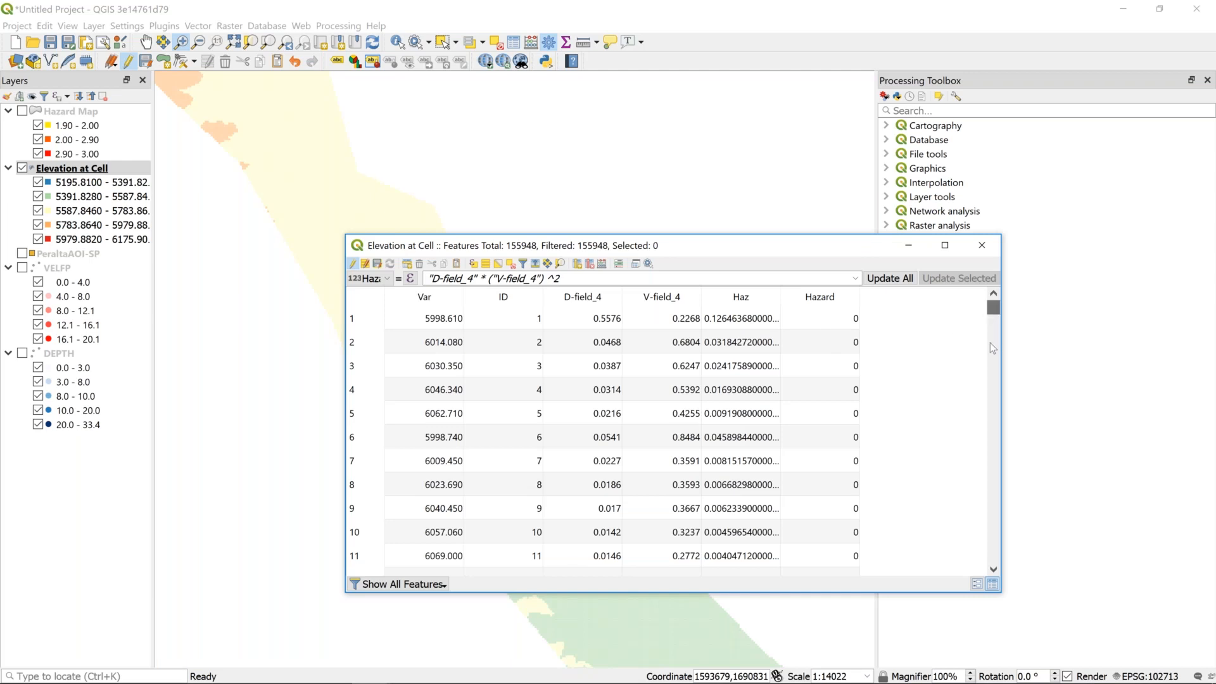
- Check the Hazard values further down the table and update the Haz field of all features with the same expression
{"action": "scroll", "coordinate": [993, 345], "scroll_direction": "down", "scroll_amount": 20}
{"action": "left_click_drag", "start_coordinate": [996, 319], "coordinate": [995, 343]}
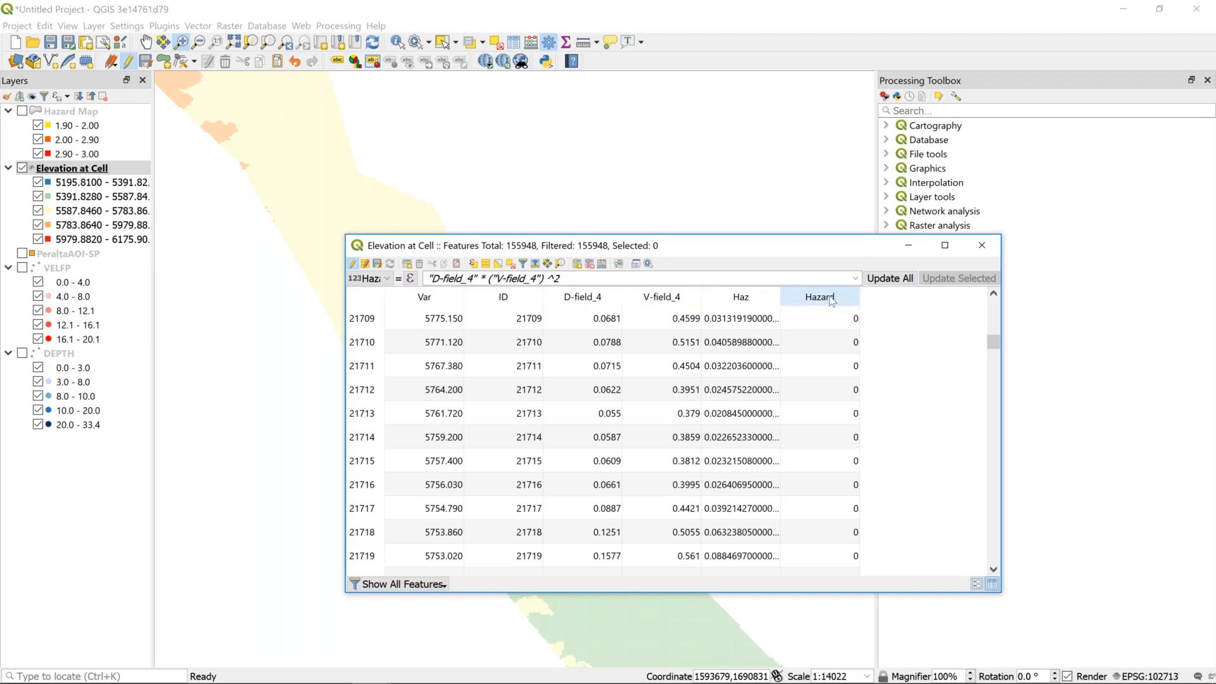
{"action": "left_click_drag", "start_coordinate": [580, 279], "coordinate": [378, 271]}
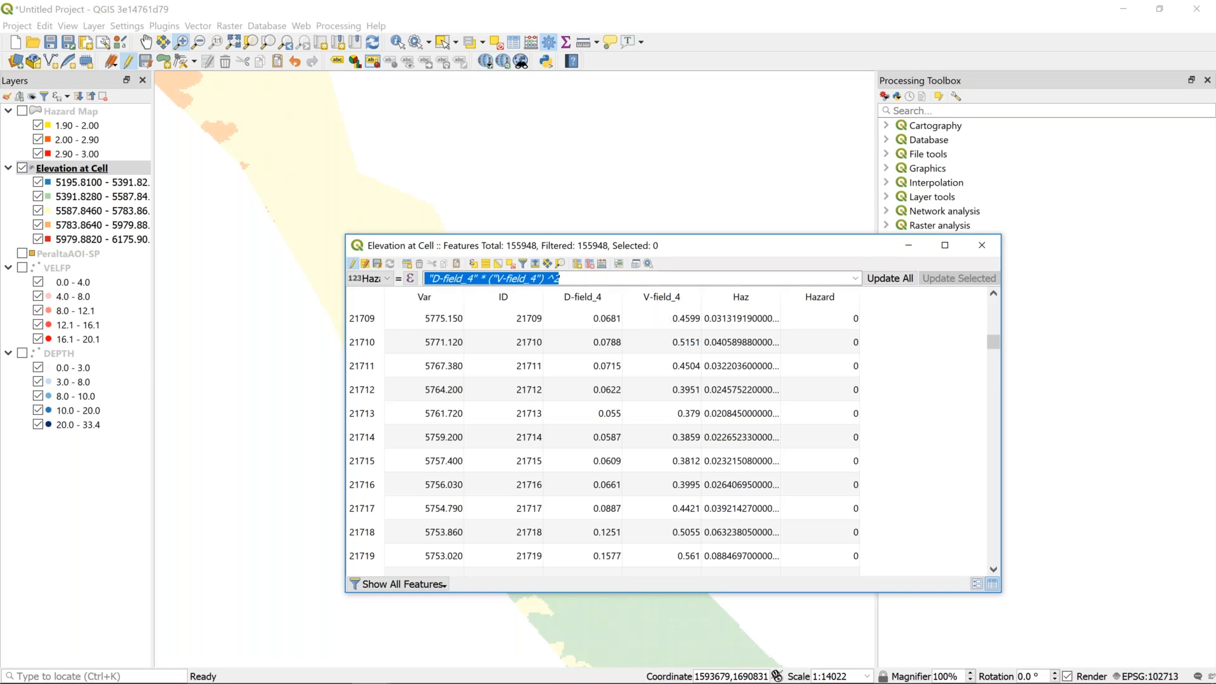
{"action": "left_click", "coordinate": [372, 280]}
{"action": "left_click", "coordinate": [366, 307]}
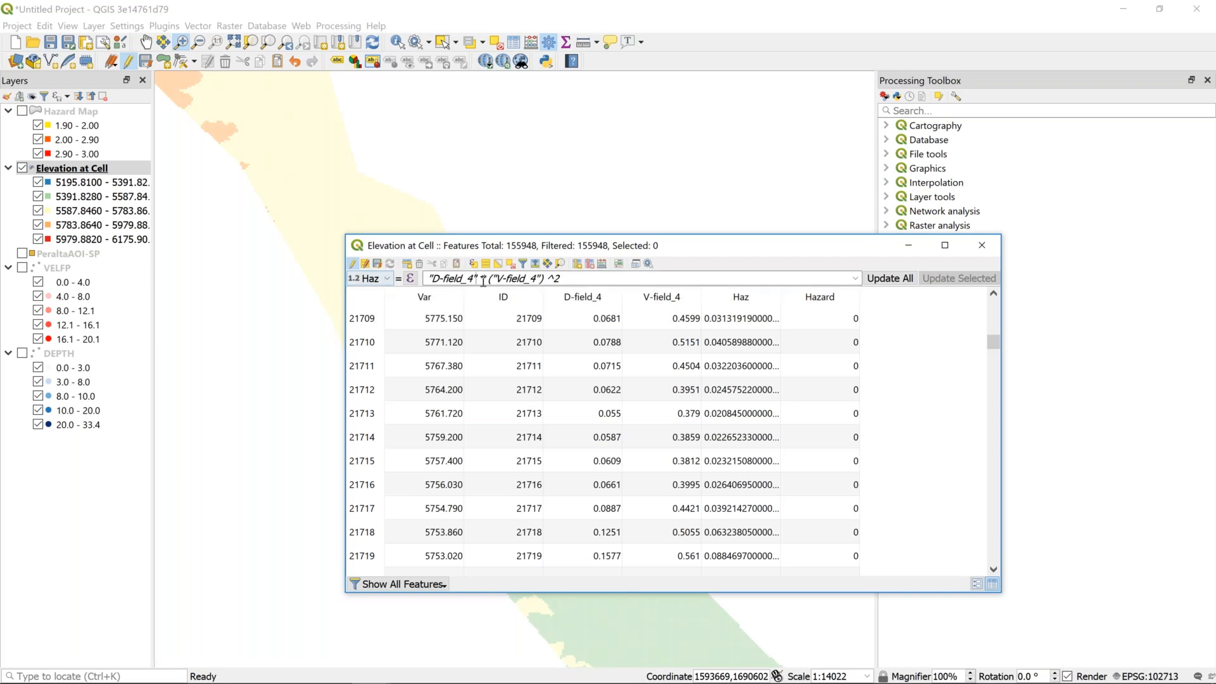
{"action": "left_click", "coordinate": [893, 277]}
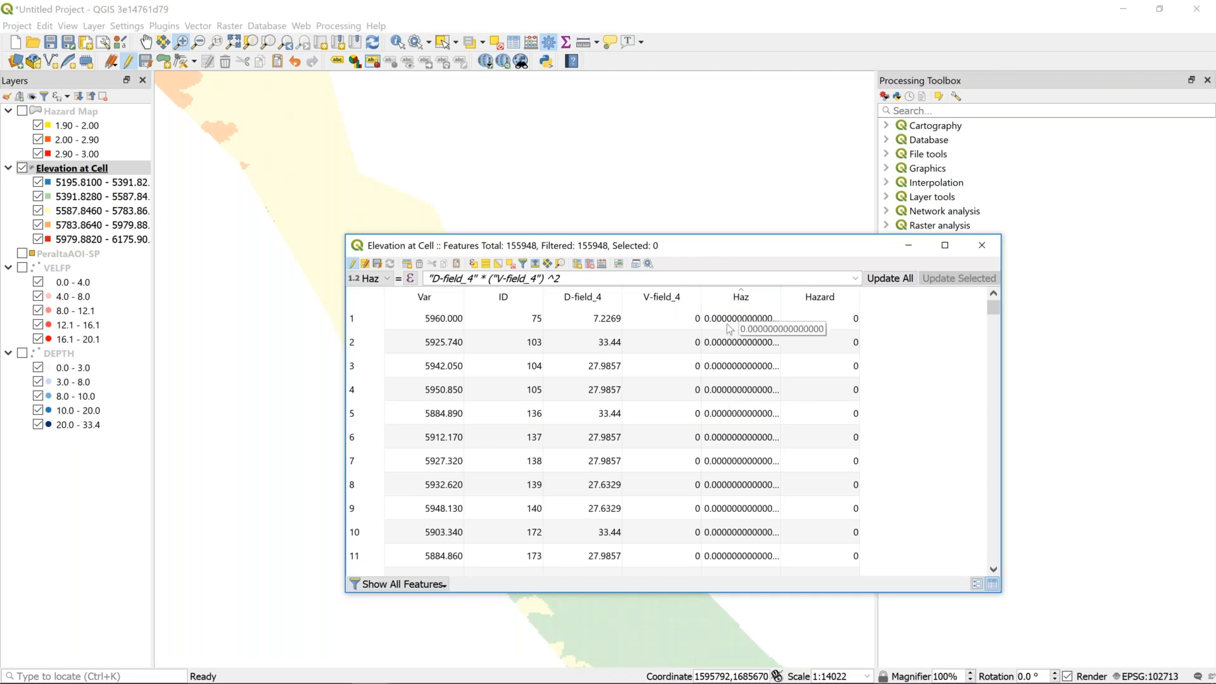
- Switch to PowerPoint's 11 Hazard Mapping.ppt and view the Spreadsheet slide with the hazard level matrix
{"action": "mouse_move", "coordinate": [19, 683]}
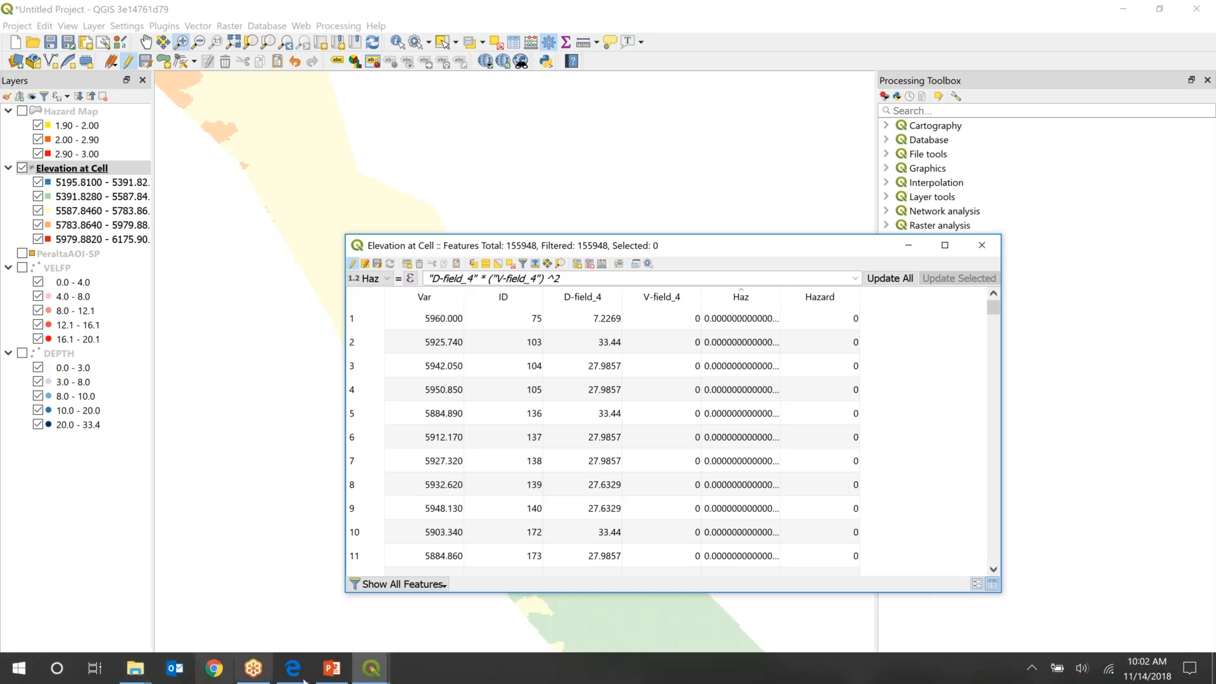
{"action": "mouse_move", "coordinate": [335, 675]}
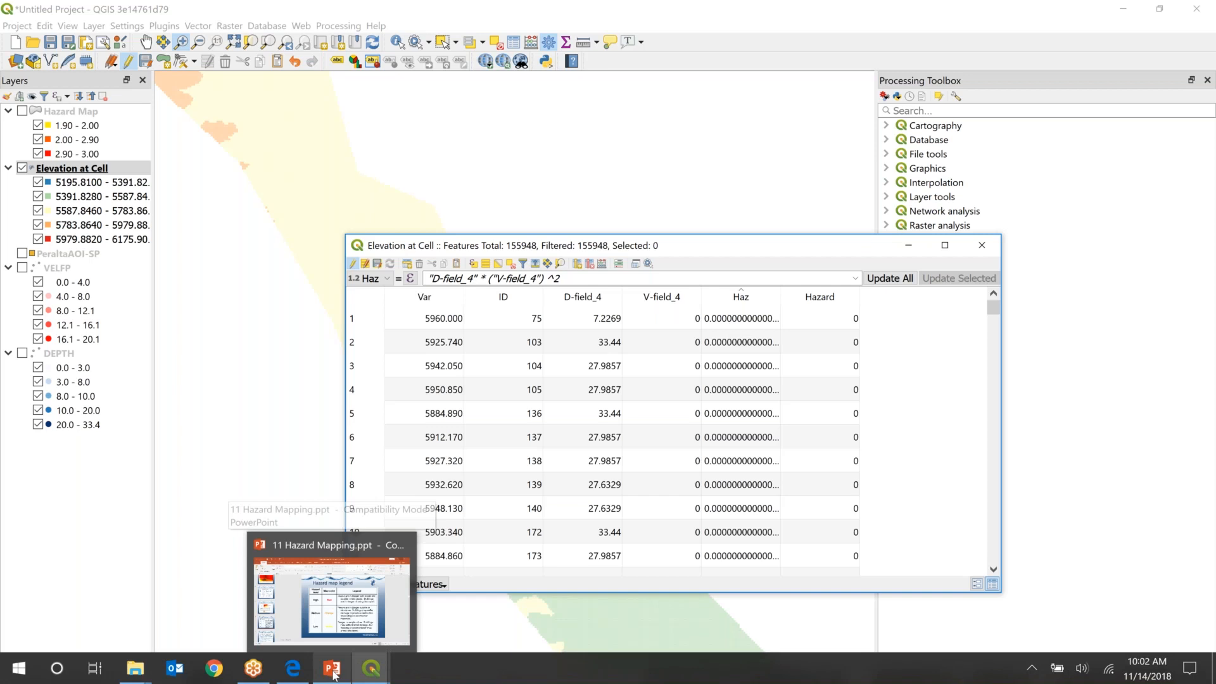
{"action": "left_click", "coordinate": [332, 669]}
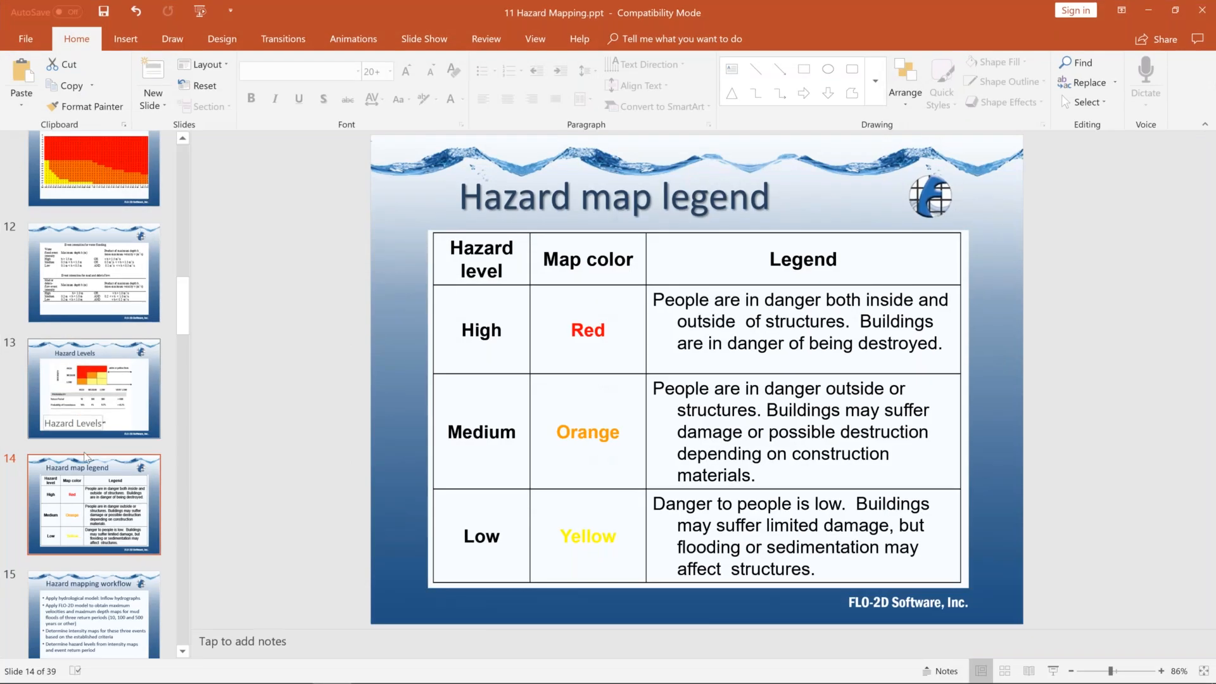
{"action": "scroll", "coordinate": [89, 282], "scroll_direction": "up", "scroll_amount": 3}
{"action": "left_click", "coordinate": [90, 359]}
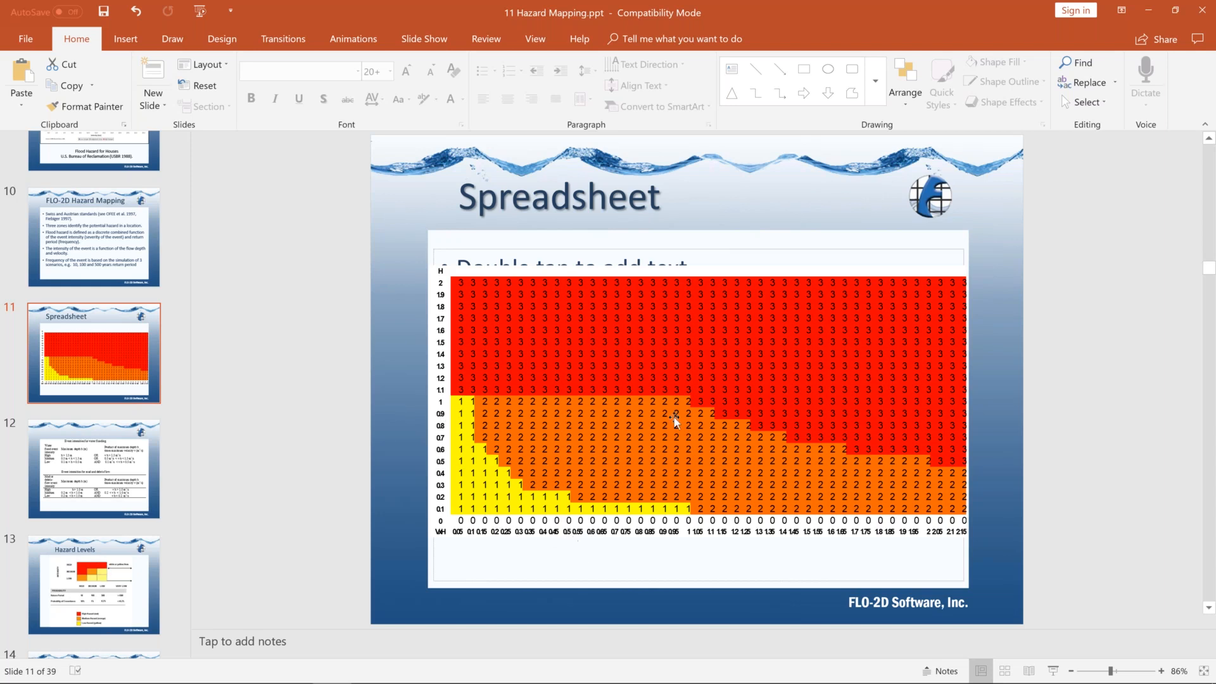
{"action": "scroll", "coordinate": [93, 366], "scroll_direction": "up", "scroll_amount": 5}
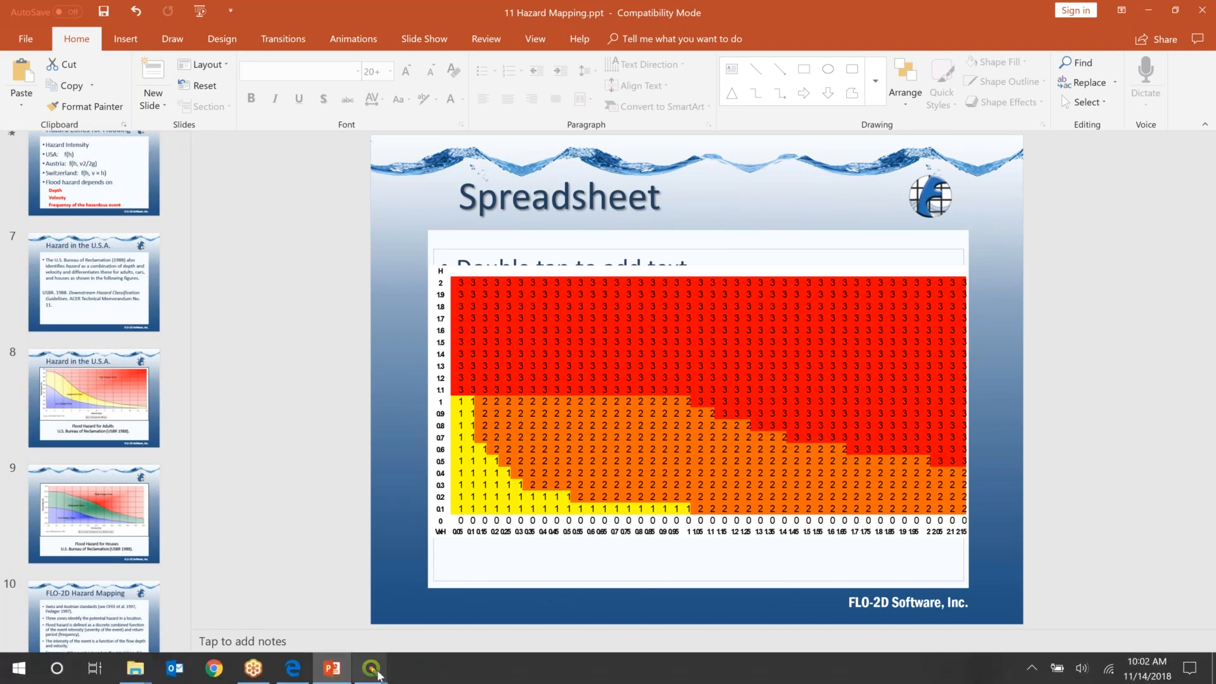
- Return to the Elevation at Cell attribute table in QGIS and examine the Haz and Hazard values in its last rows
{"action": "mouse_move", "coordinate": [378, 675]}
{"action": "mouse_move", "coordinate": [428, 600]}
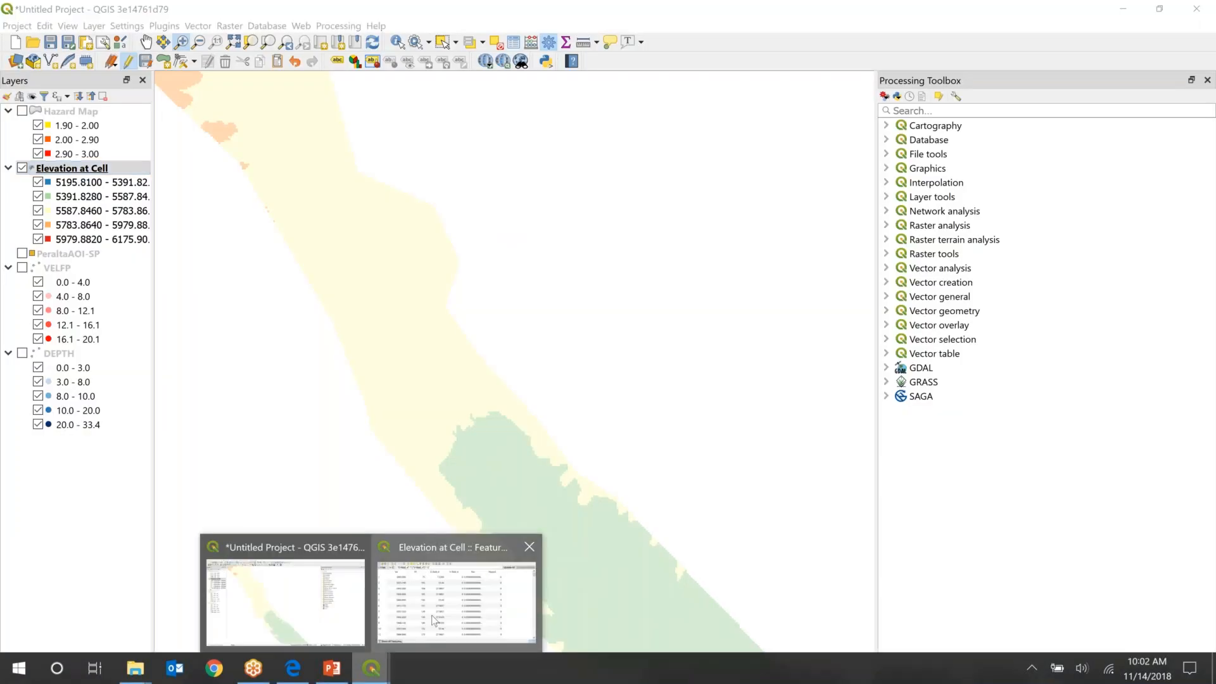
{"action": "left_click", "coordinate": [435, 617]}
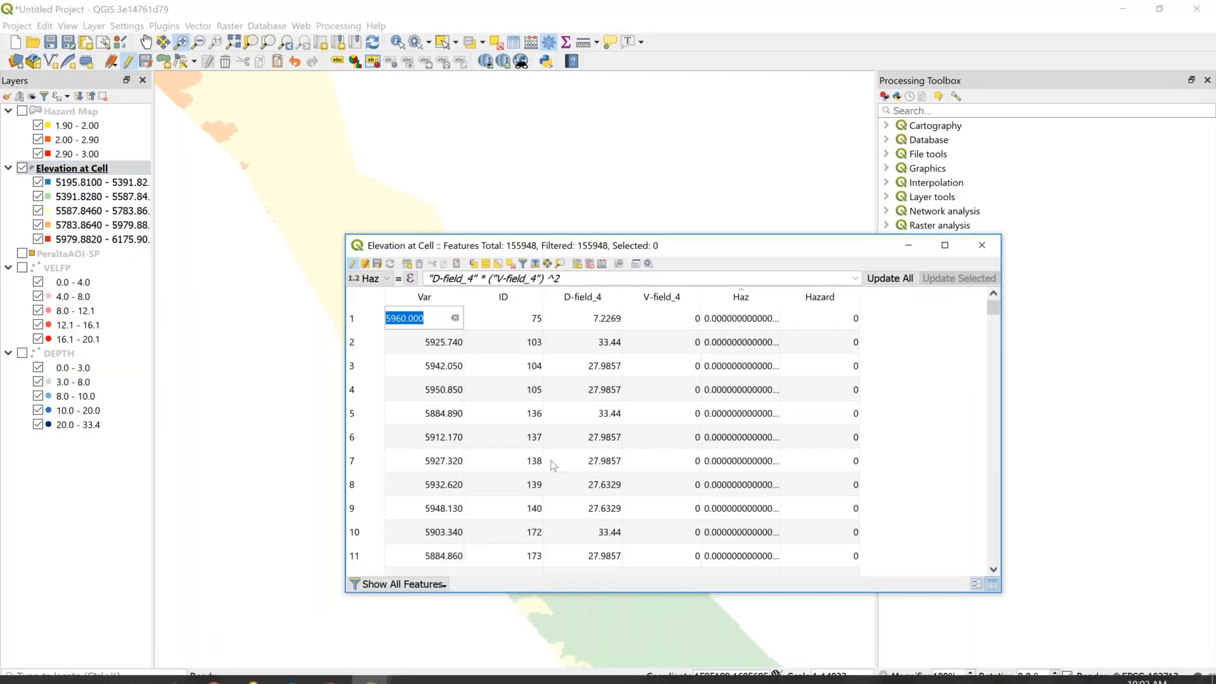
{"action": "left_click", "coordinate": [523, 374]}
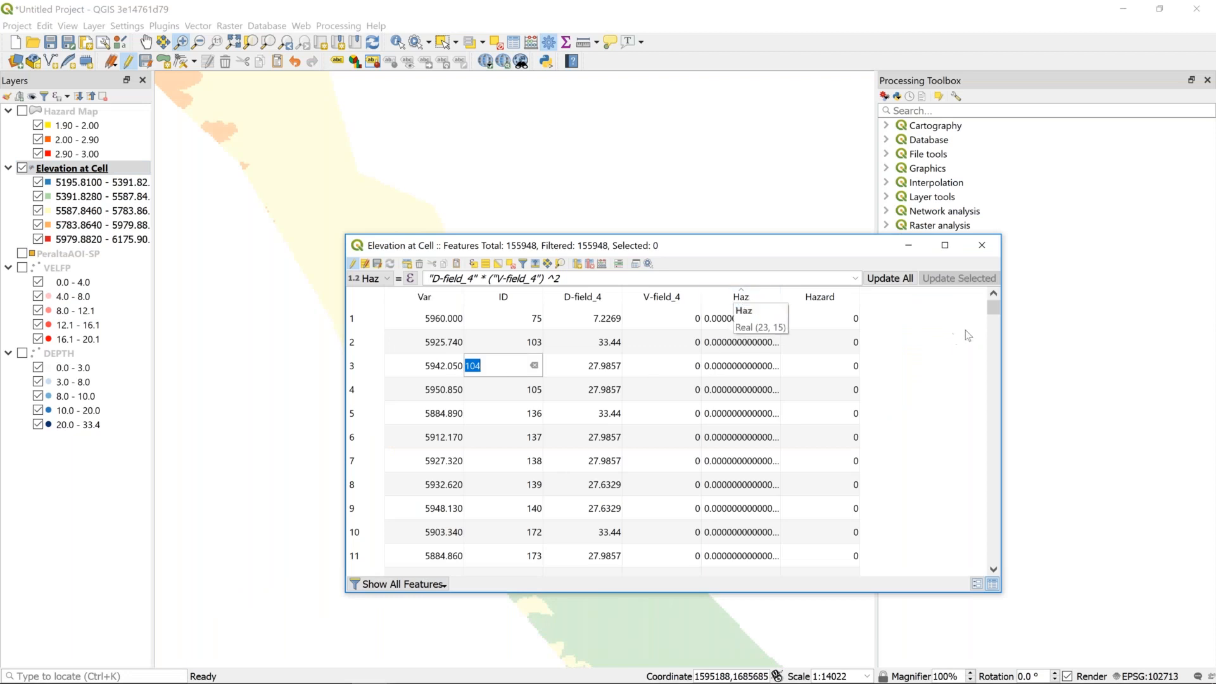
{"action": "key", "text": "Return"}
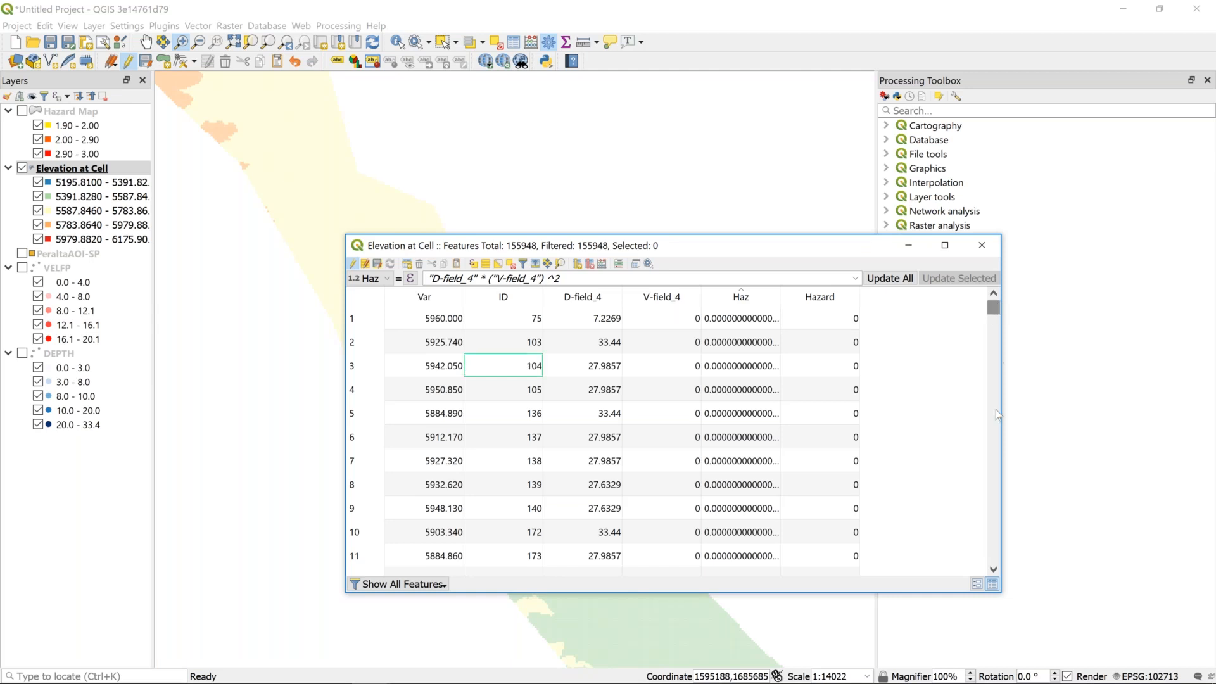
{"action": "left_click", "coordinate": [993, 570]}
{"action": "left_click_drag", "start_coordinate": [992, 569], "coordinate": [993, 573]}
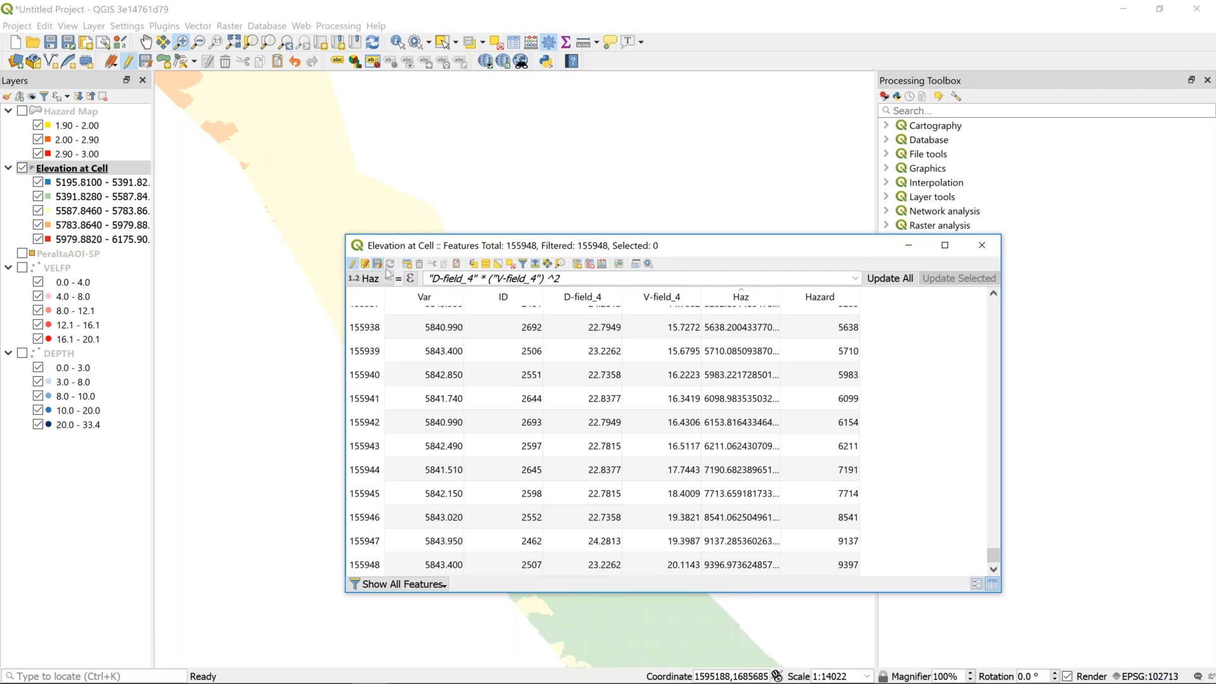
- Stop editing the Elevation at Cell layer and check the last rows of its attribute table
{"action": "left_click", "coordinate": [353, 264]}
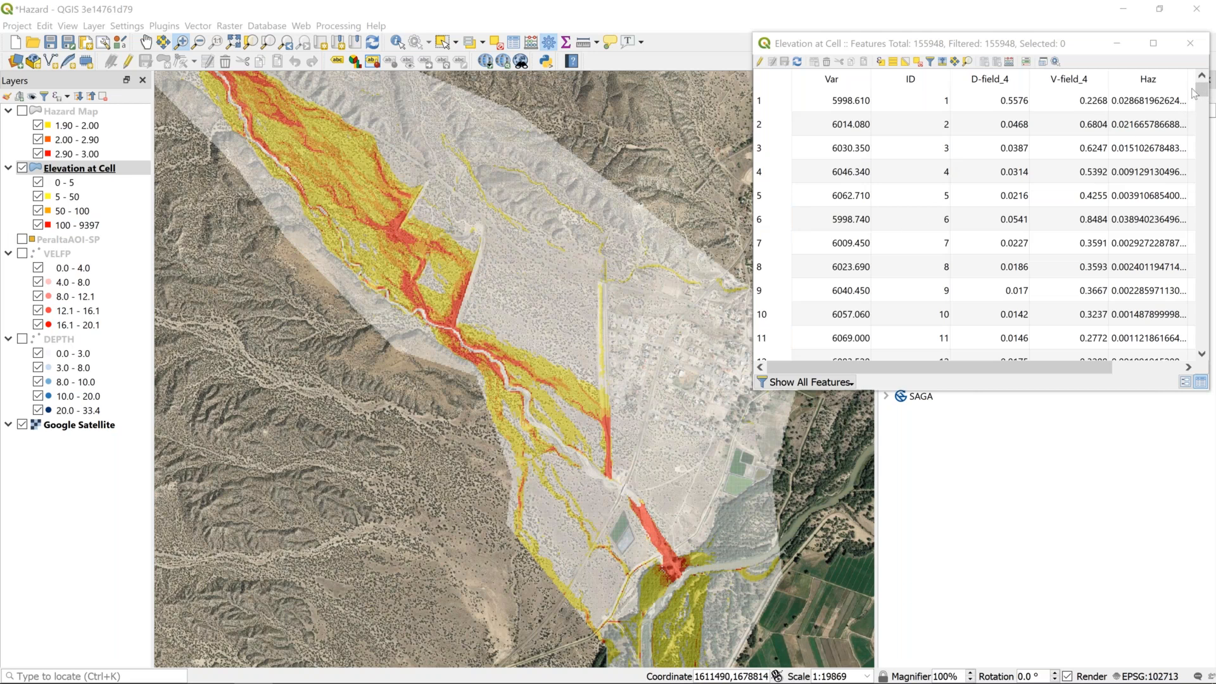
{"action": "left_click_drag", "start_coordinate": [1201, 95], "coordinate": [1202, 342]}
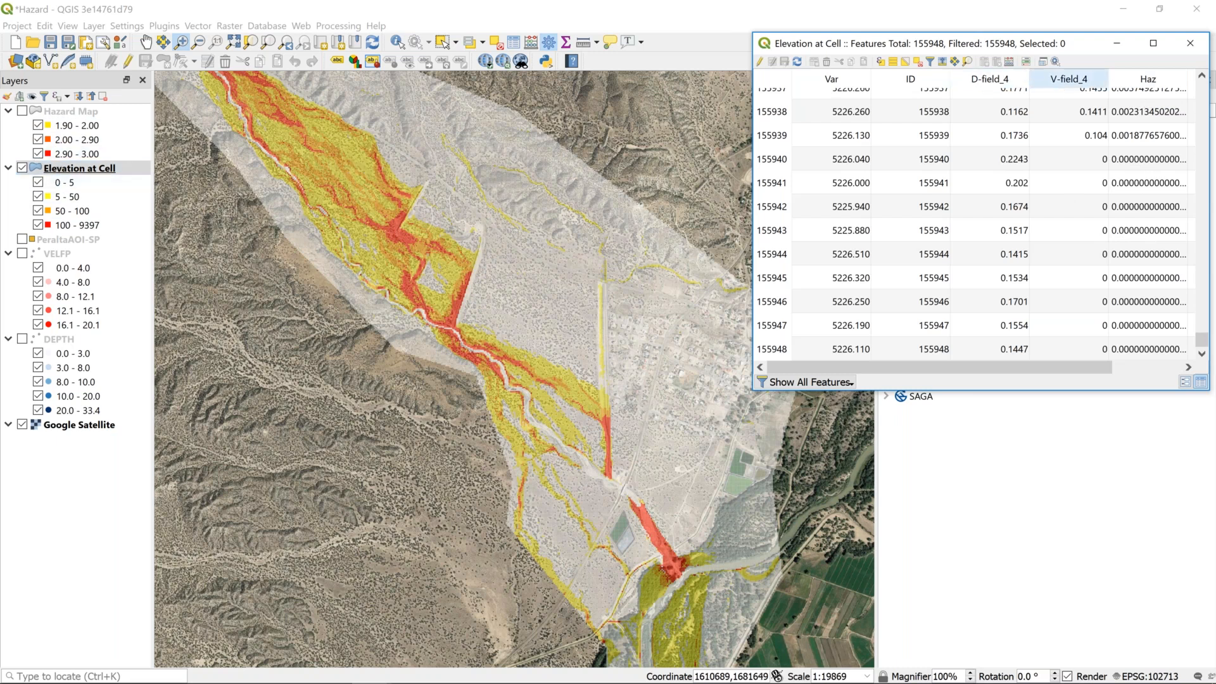
- In the Elevation at Cell symbology, set the upper value of the second Haz class to 40 and apply the change
{"action": "left_click", "coordinate": [1116, 45]}
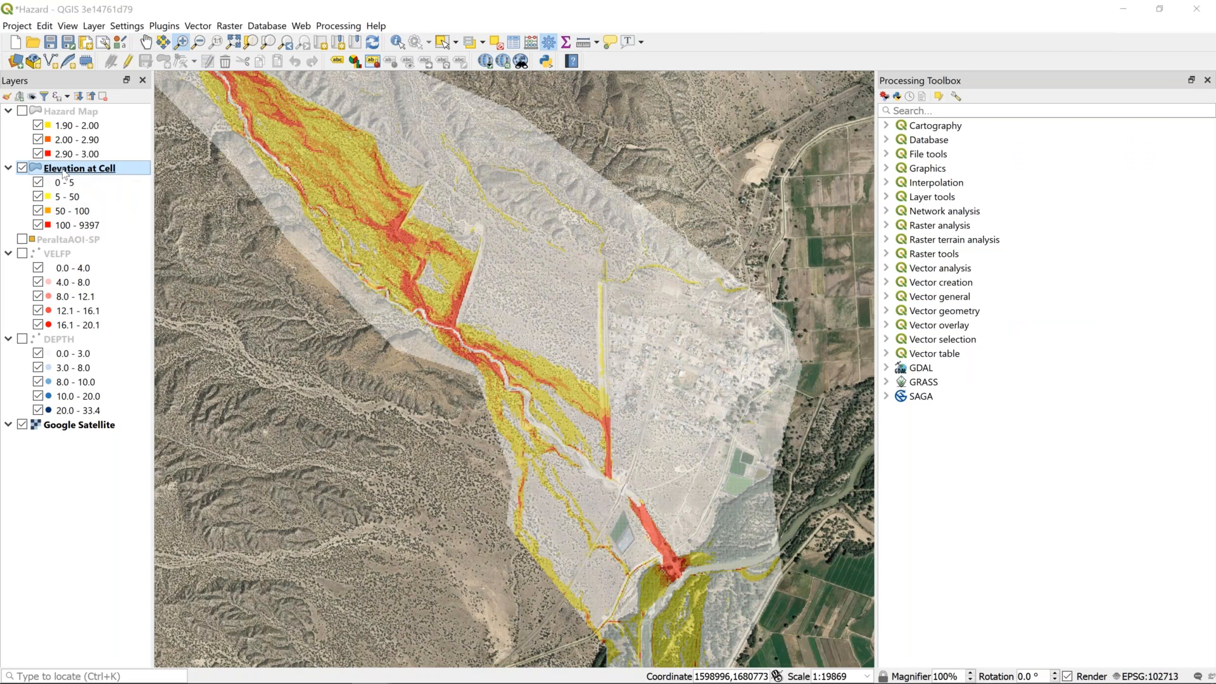
{"action": "double_click", "coordinate": [63, 171]}
{"action": "left_click_drag", "start_coordinate": [796, 103], "coordinate": [877, 89]}
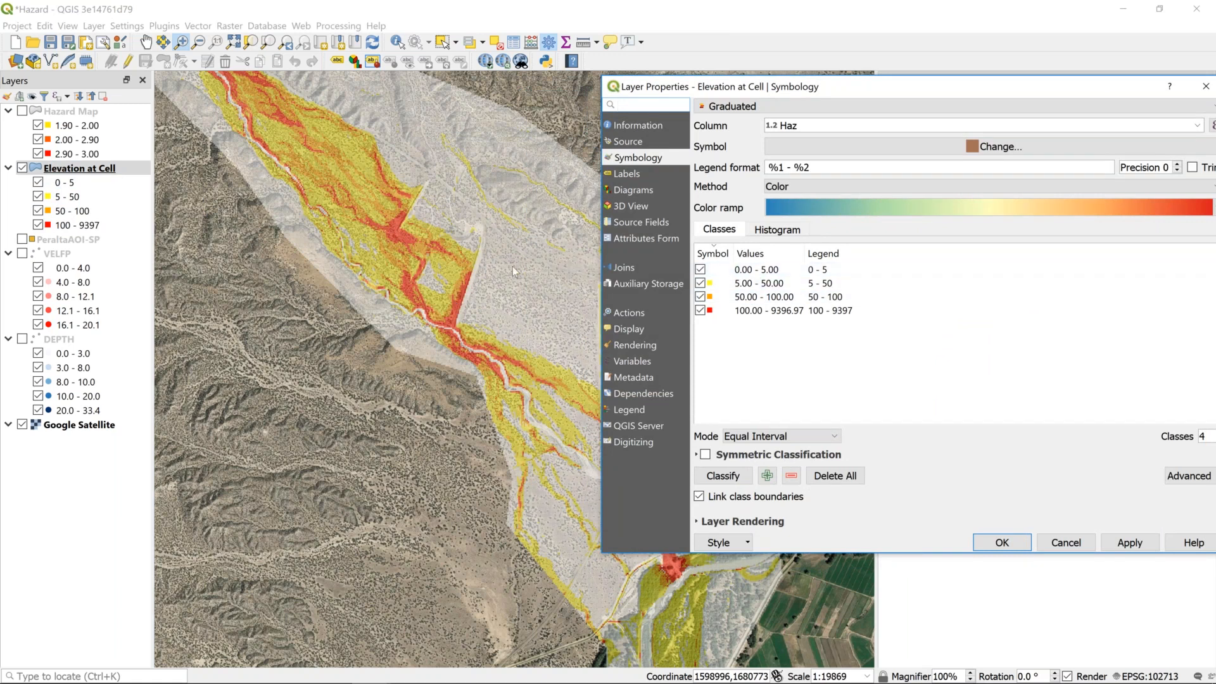
{"action": "double_click", "coordinate": [765, 288]}
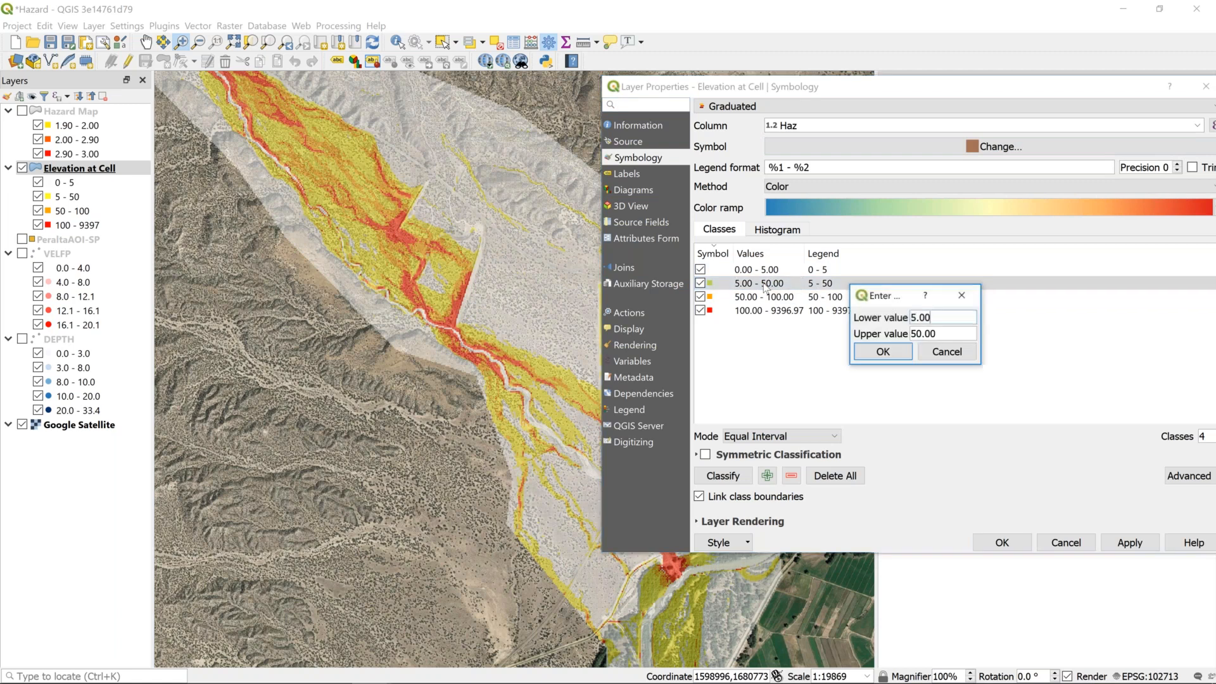
{"action": "key", "text": "Tab"}
{"action": "type", "text": "40"}
{"action": "left_click", "coordinate": [868, 351]}
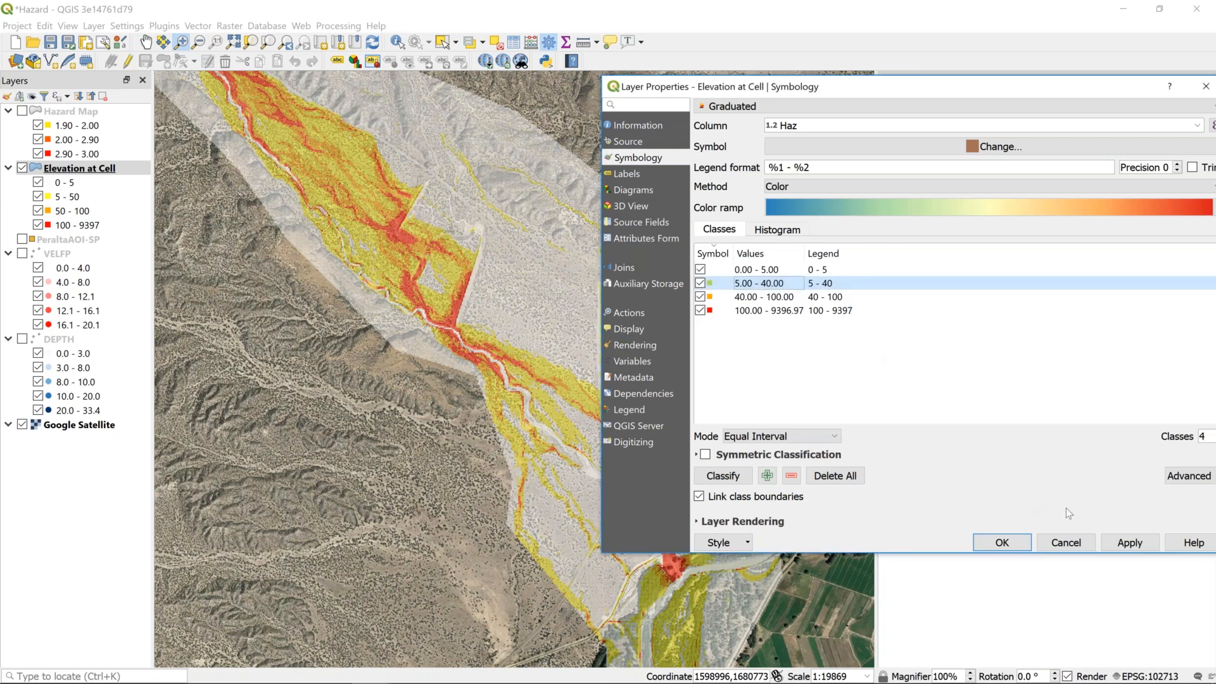
{"action": "left_click", "coordinate": [1130, 543]}
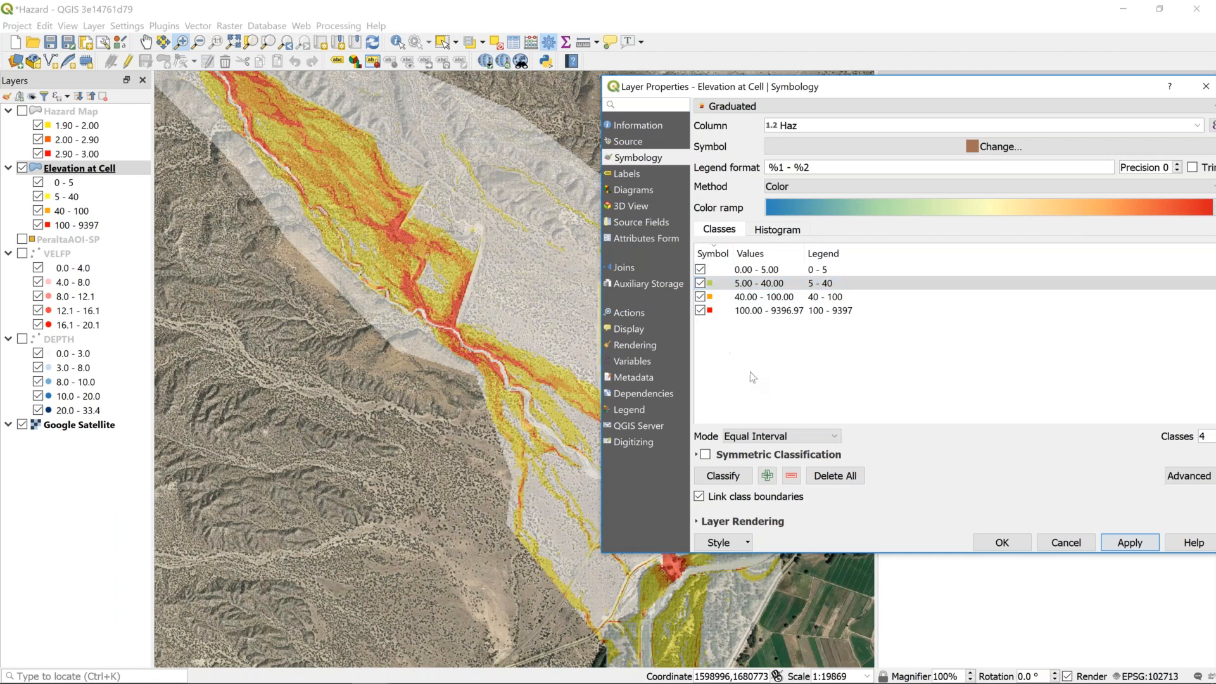
- Examine the symbol colors and value ranges of the Haz classes in the Elevation at Cell symbology
{"action": "left_click", "coordinate": [719, 347]}
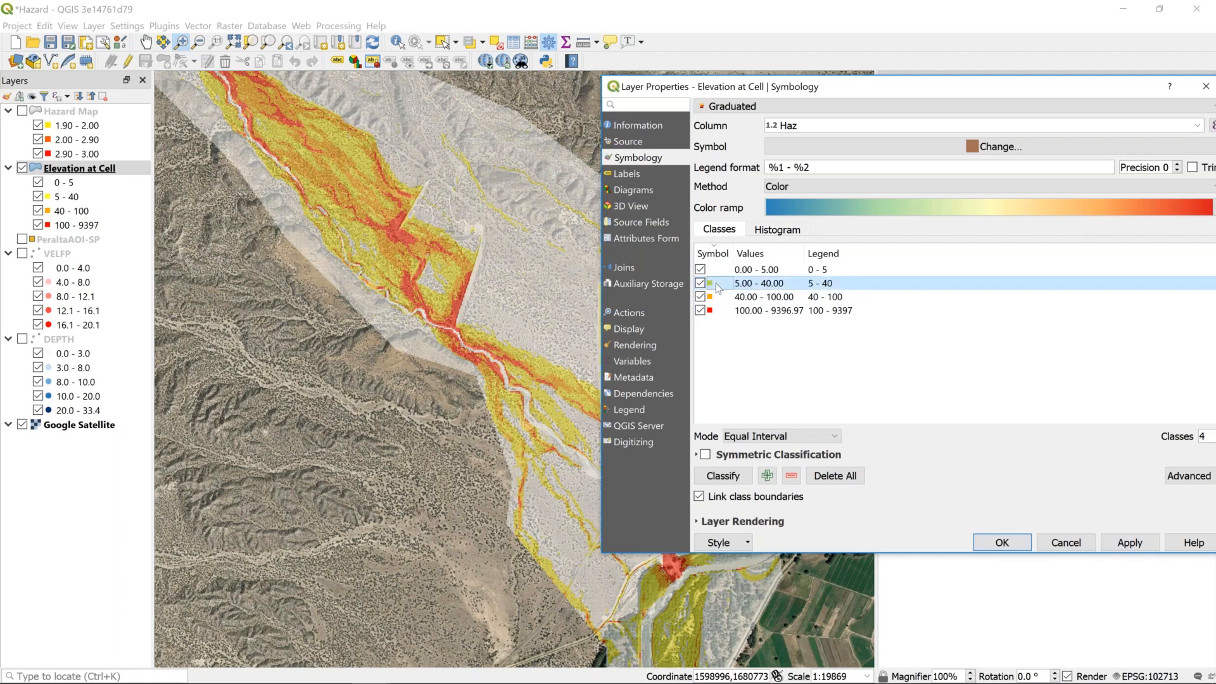
{"action": "left_click", "coordinate": [717, 311]}
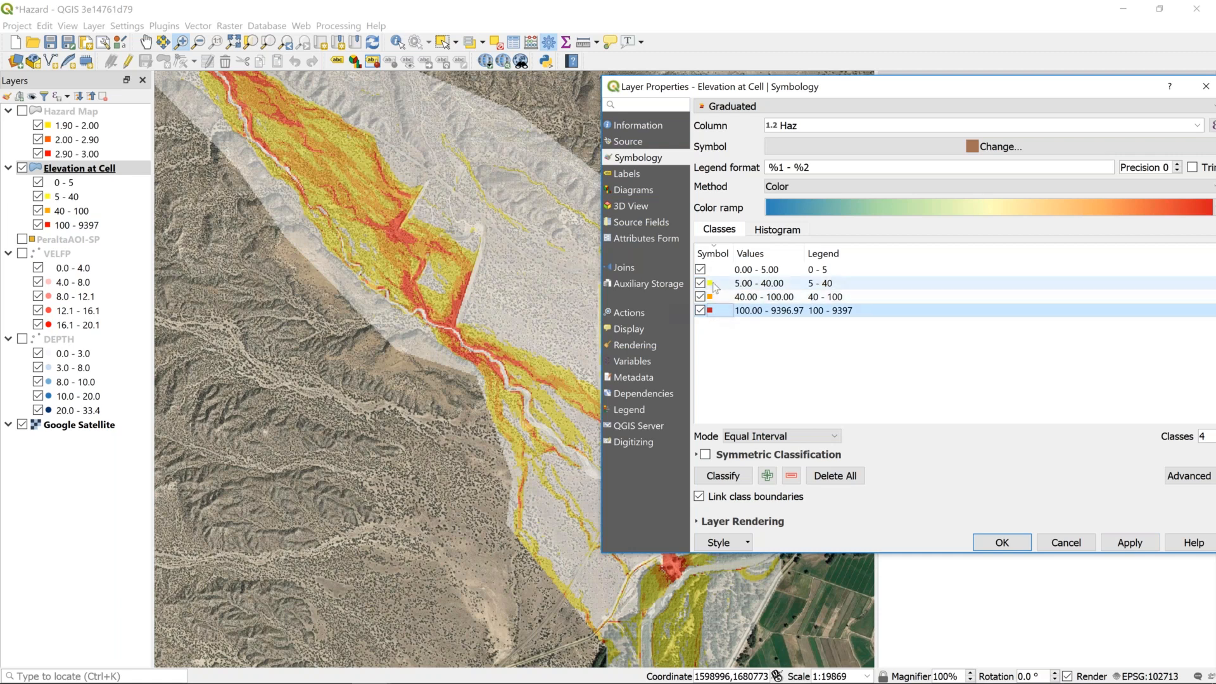
{"action": "key", "text": "Up"}
{"action": "key", "text": "Up"}
{"action": "left_click", "coordinate": [733, 381]}
{"action": "left_click", "coordinate": [722, 311]}
{"action": "left_click", "coordinate": [715, 284]}
{"action": "left_click", "coordinate": [742, 329]}
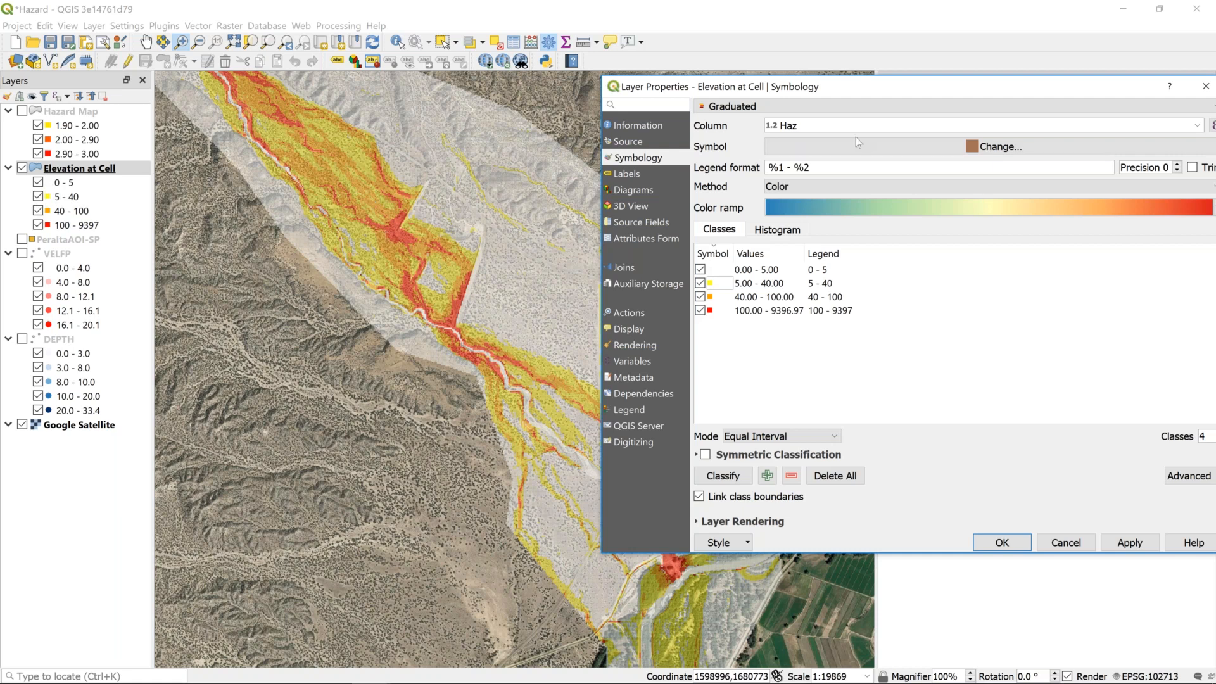
- Apply the graduated Haz symbology and close the Elevation at Cell layer properties
{"action": "left_click_drag", "start_coordinate": [903, 96], "coordinate": [863, 95]}
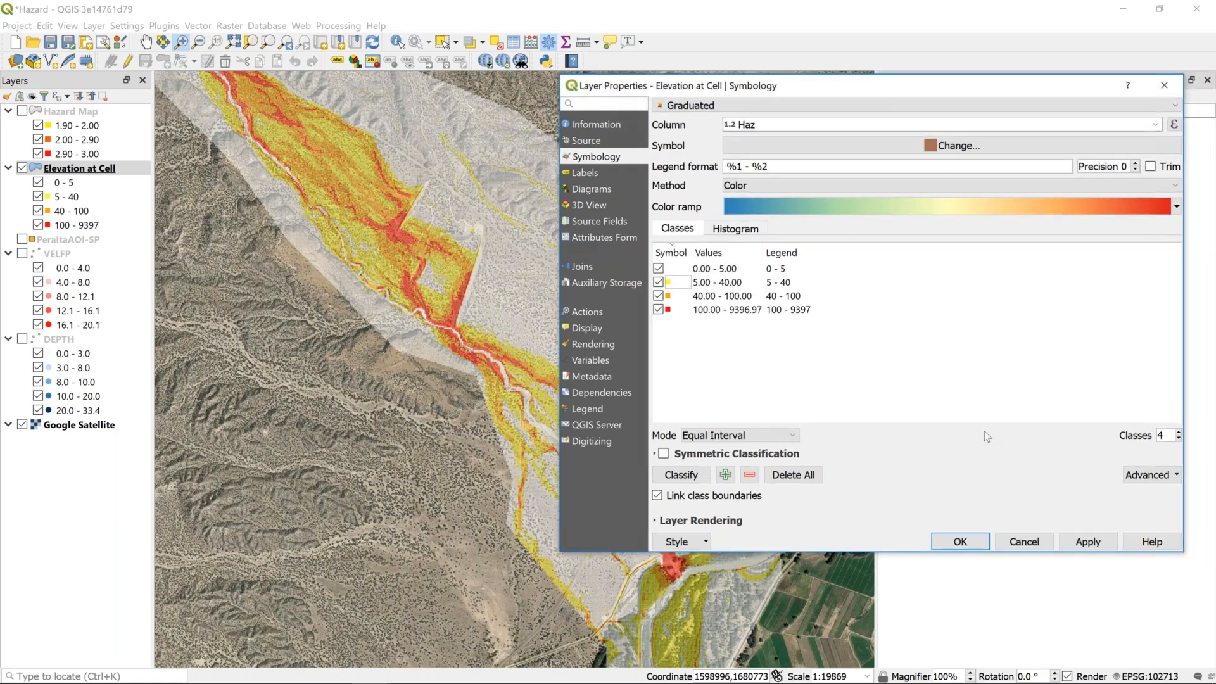
{"action": "left_click", "coordinate": [1069, 539]}
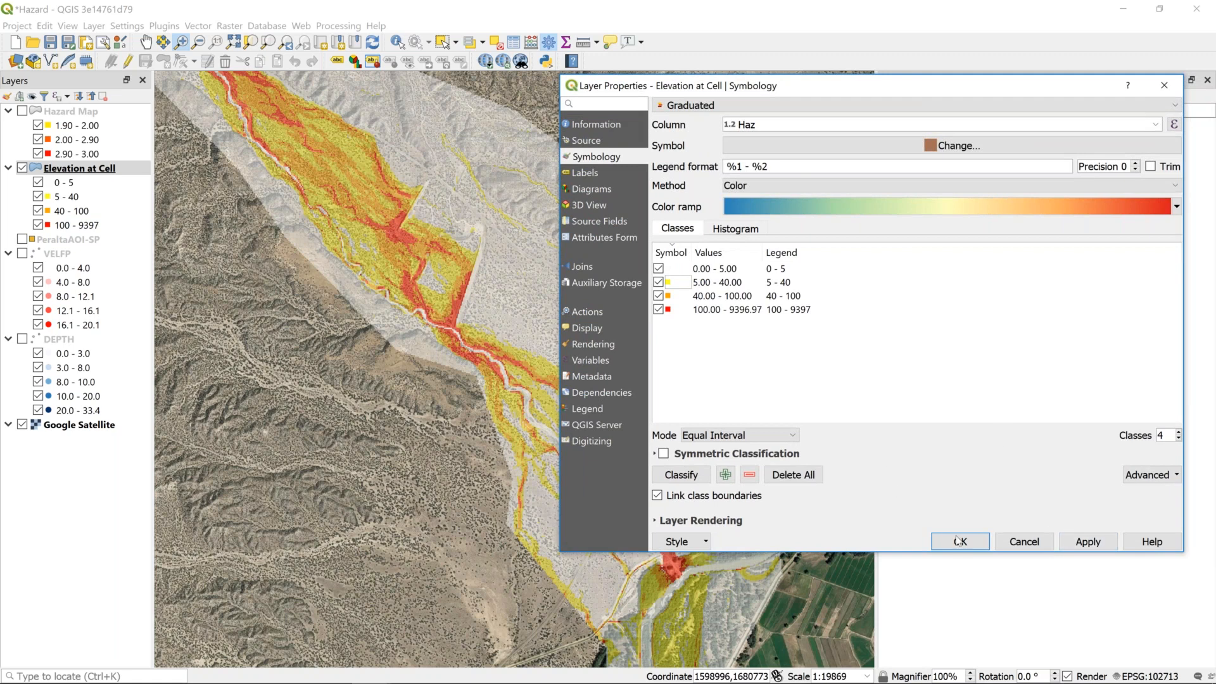
{"action": "left_click", "coordinate": [1031, 540]}
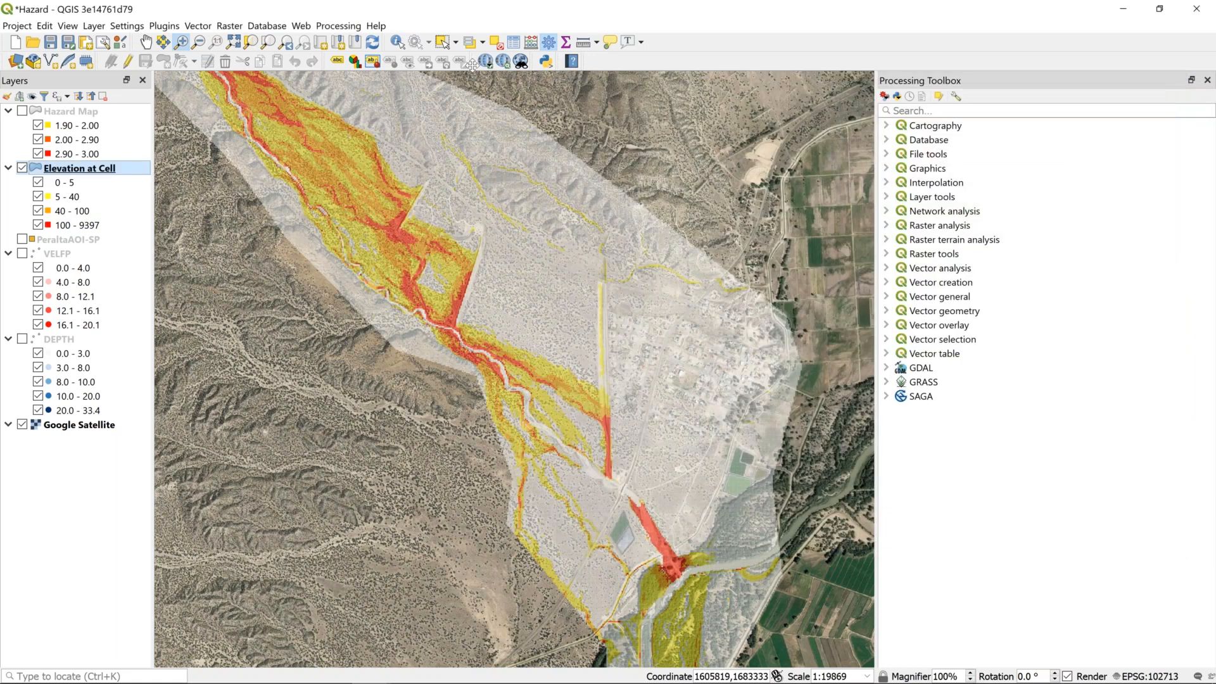